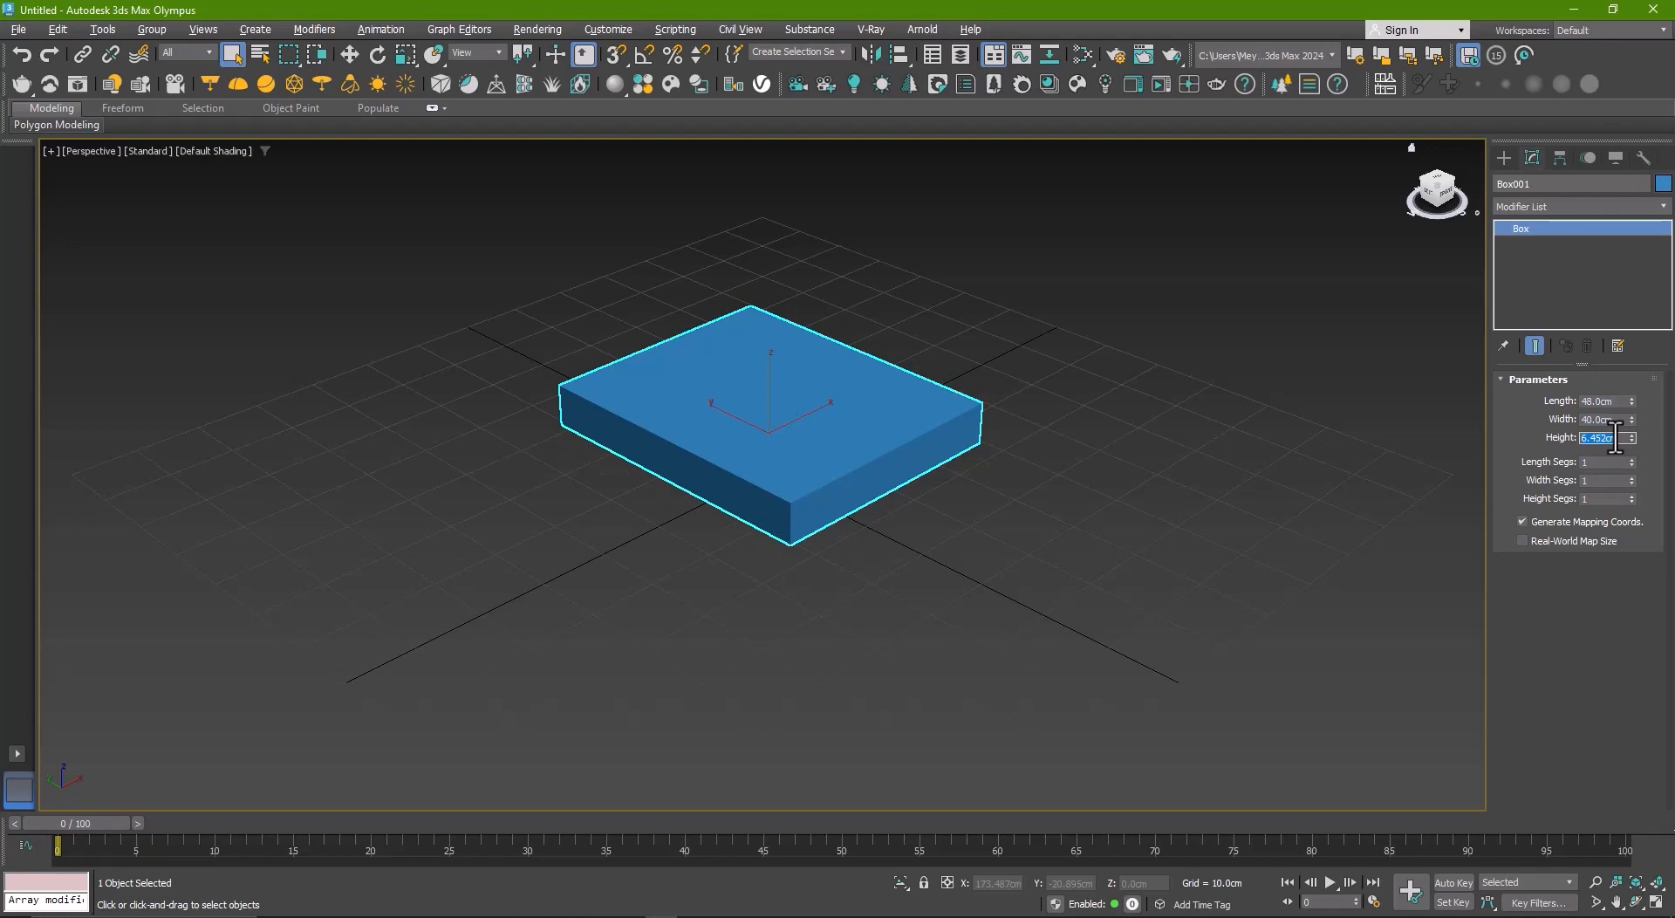
- Set the box's height to 3.2 cm
{"action": "type", "text": "3.2"}
{"action": "key", "text": "Return"}
{"action": "middle_click_drag", "start_coordinate": [986, 368], "coordinate": [1055, 390]}
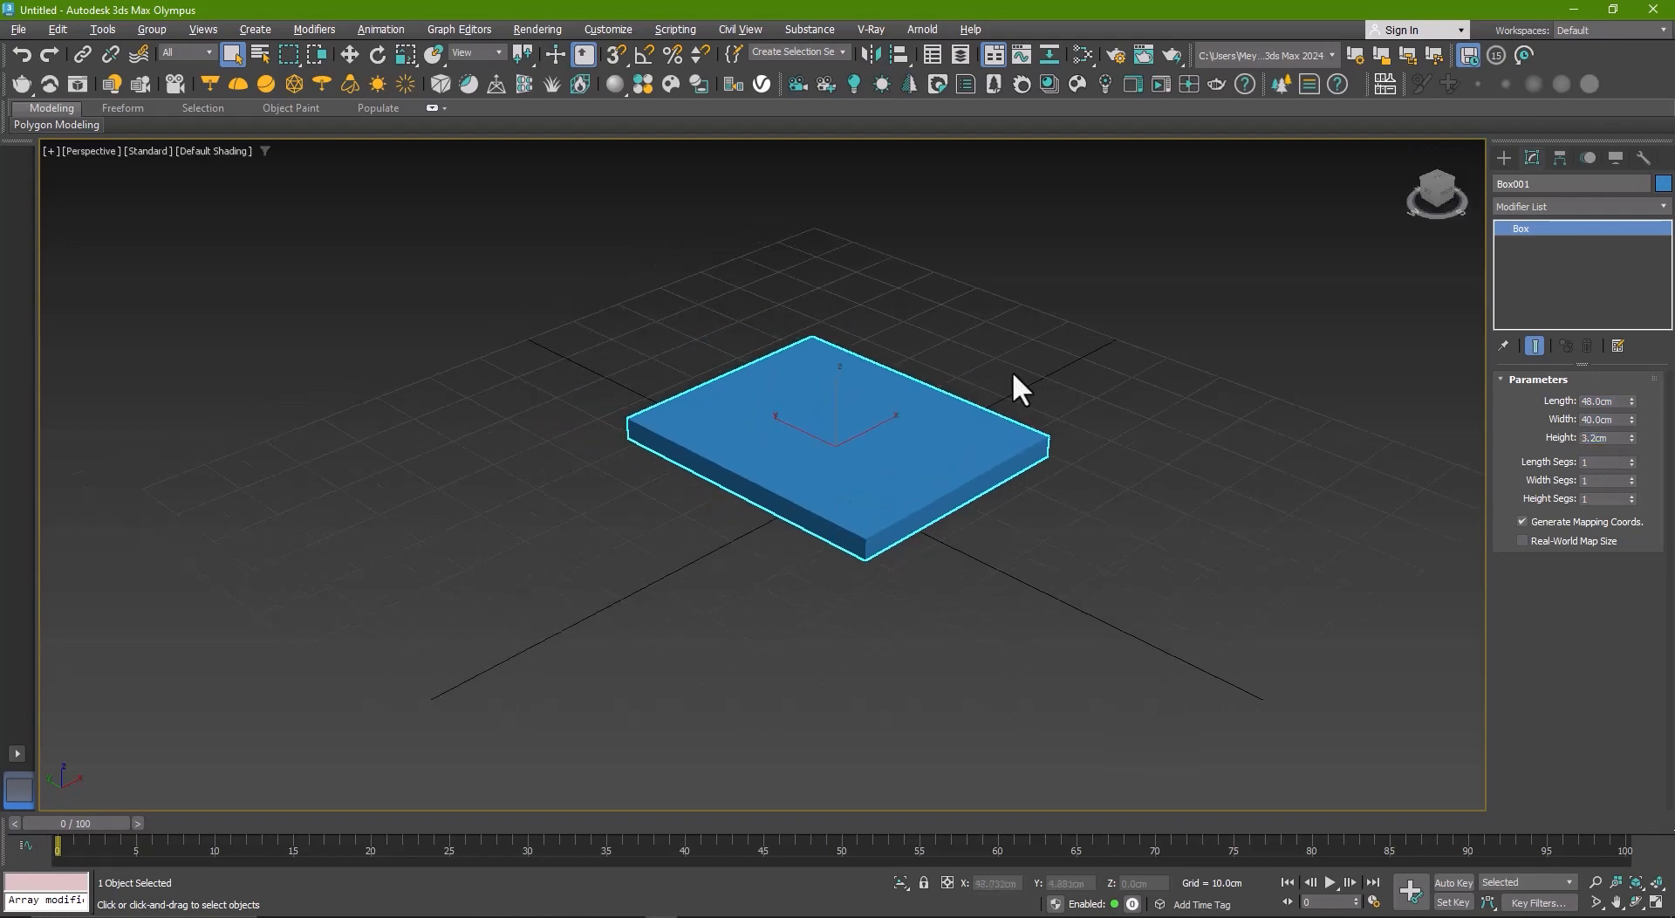
- Copy the box straight up so the copy rests on the original, and display edged faces in the viewport
{"action": "key", "text": "w"}
{"action": "mouse_move", "coordinate": [846, 402]}
{"action": "left_mouse_down", "text": "shift"}
{"action": "mouse_move", "coordinate": [841, 364]}
{"action": "mouse_move", "coordinate": [846, 381]}
{"action": "left_mouse_up", "text": "shift"}
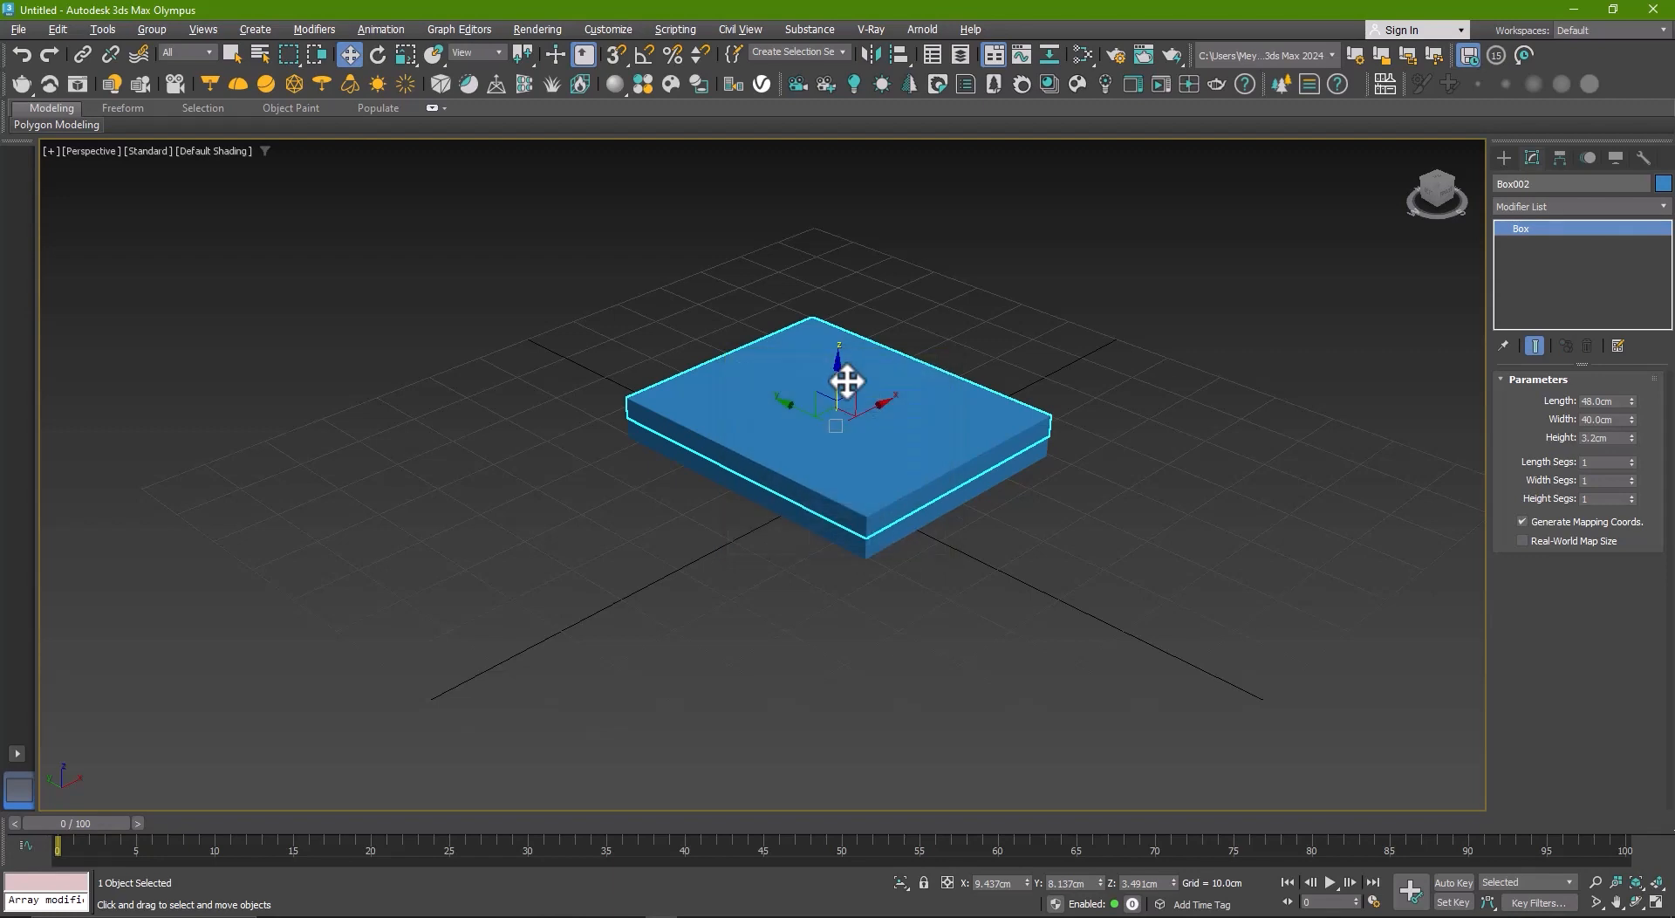
{"action": "key", "text": "F4"}
- Rotate the upper box by exactly 90 degrees about the Y axis so it stands upright
{"action": "key", "text": "e"}
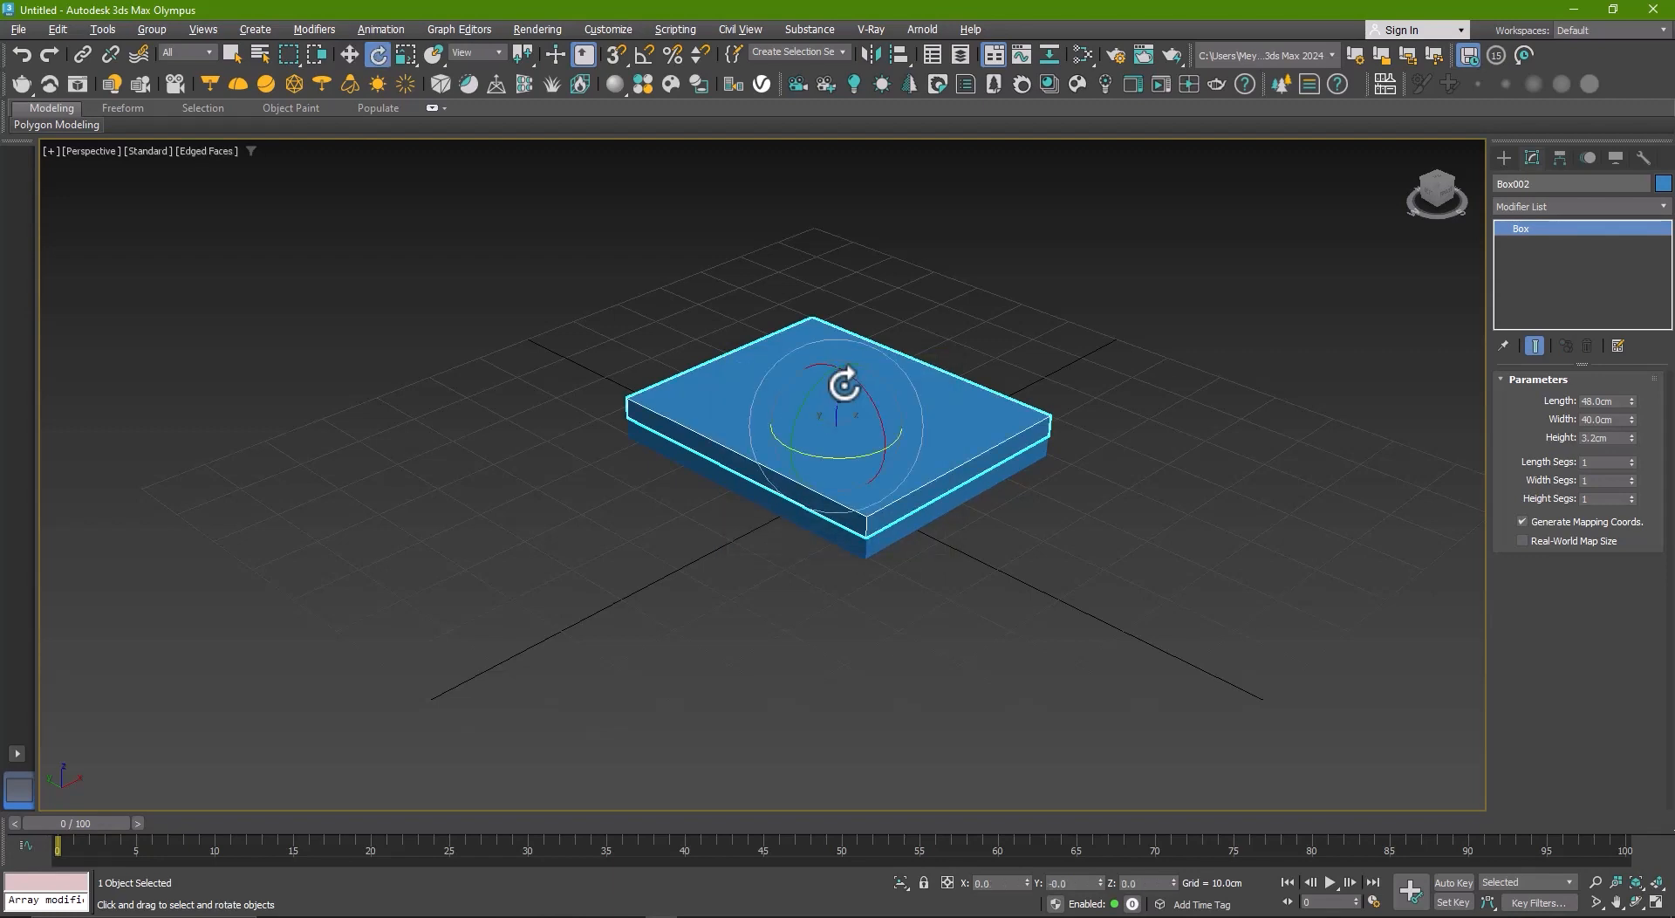
{"action": "middle_click_drag", "start_coordinate": [852, 384], "coordinate": [793, 366], "text": "alt"}
{"action": "key", "text": "F12"}
{"action": "left_click_drag", "start_coordinate": [872, 317], "coordinate": [421, 323]}
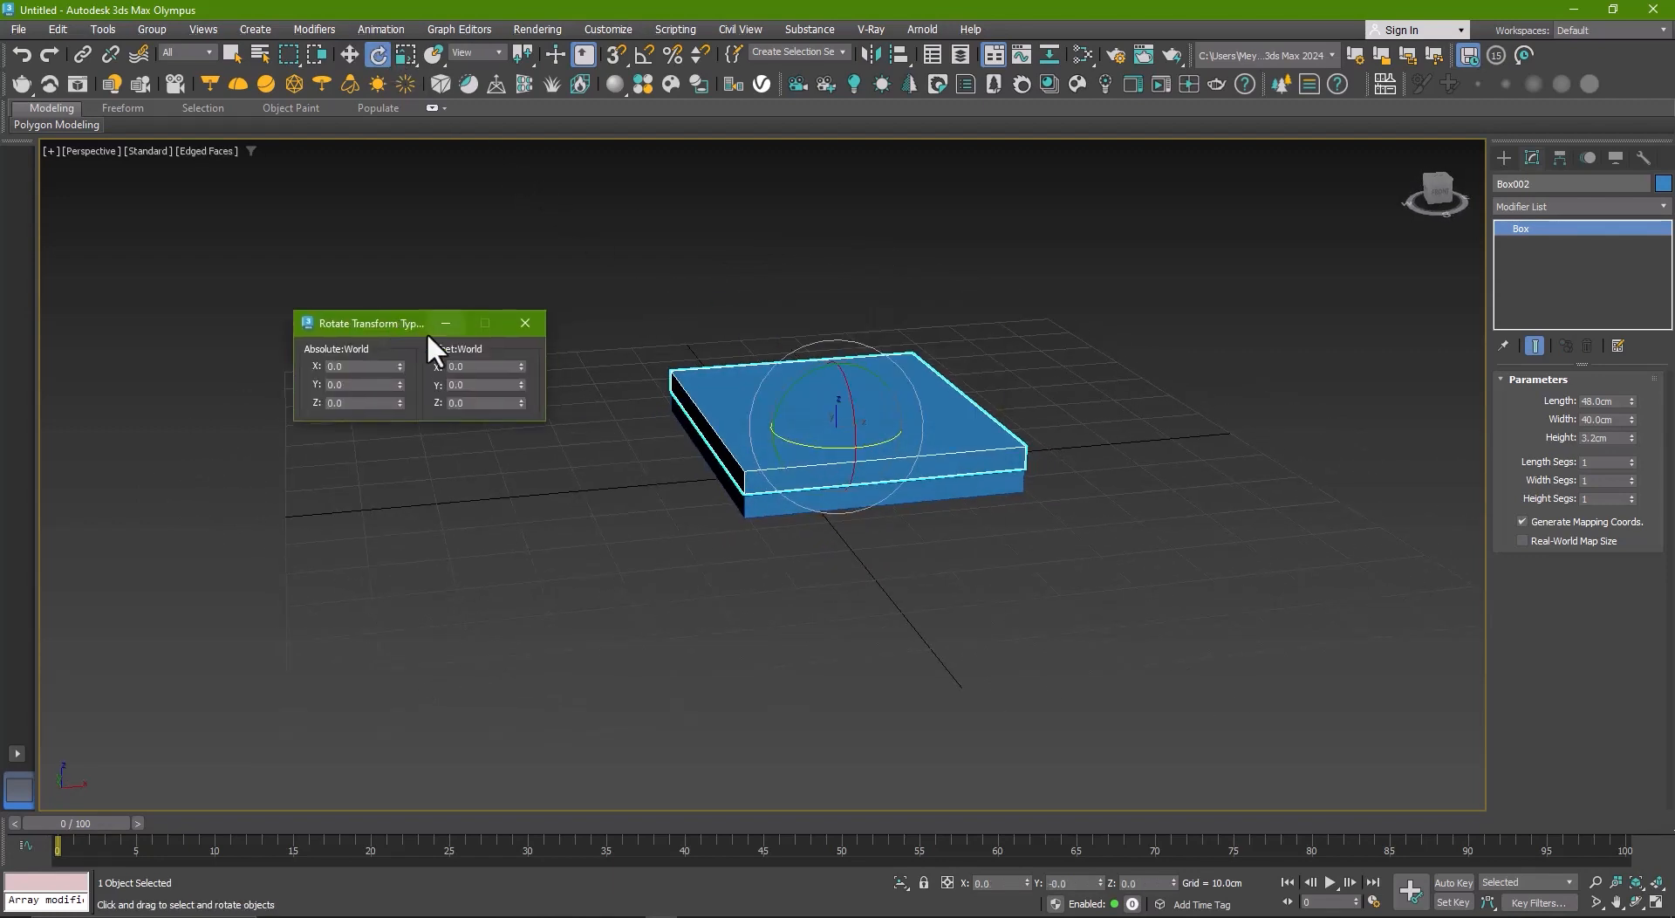
{"action": "left_click", "coordinate": [488, 384]}
{"action": "type", "text": "90"}
{"action": "key", "text": "Return"}
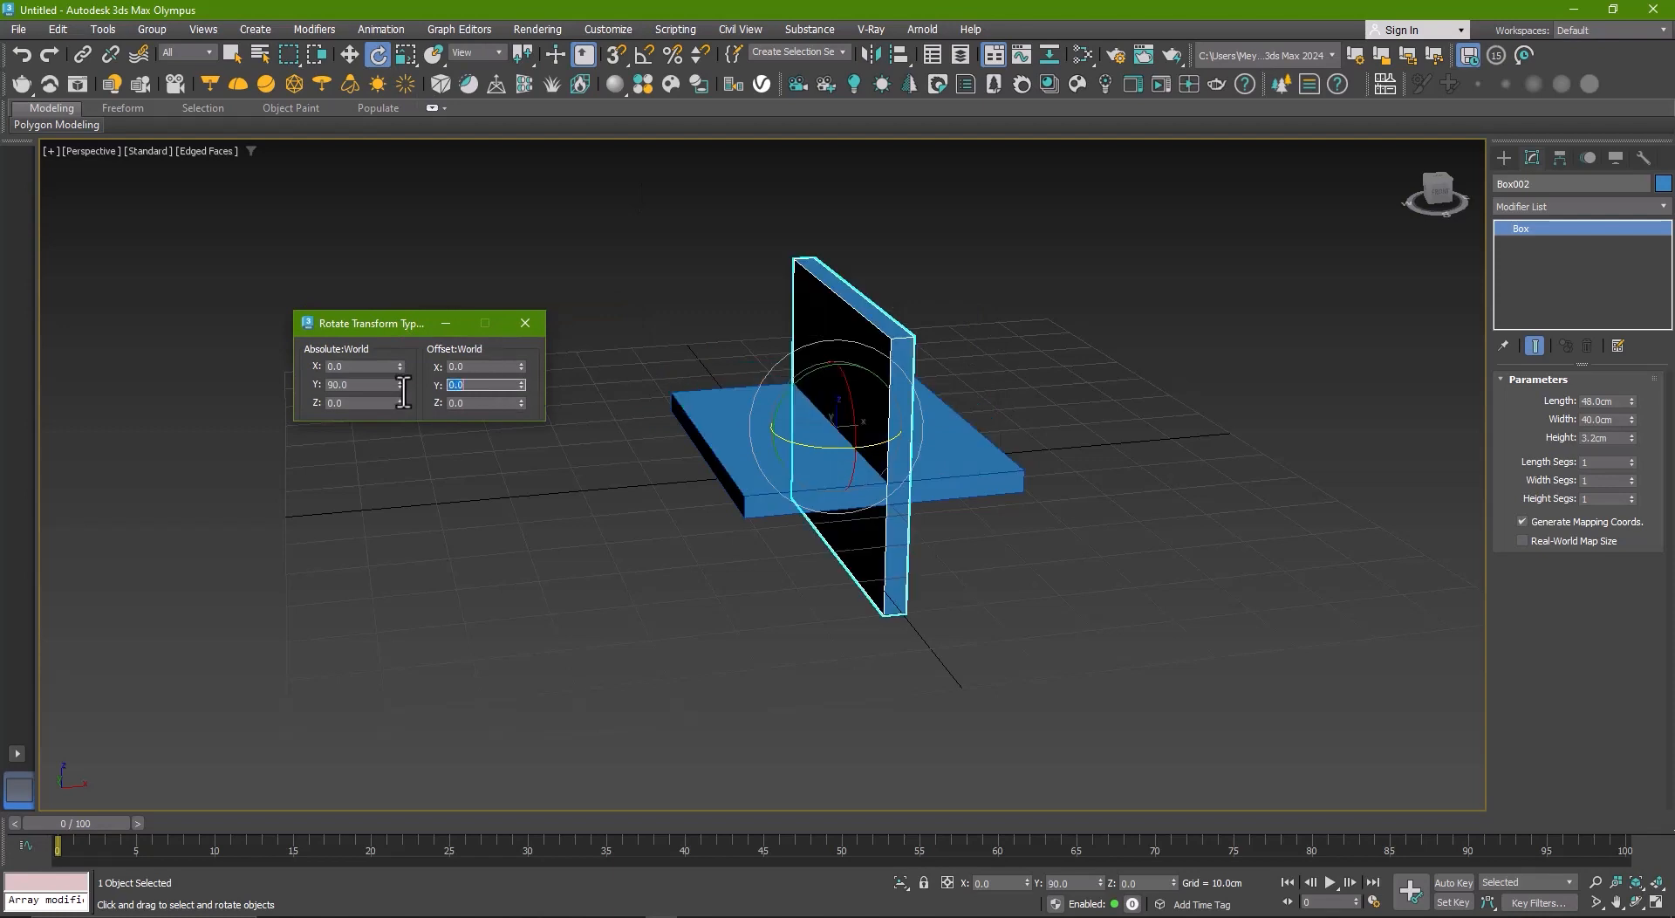
{"action": "left_click", "coordinate": [525, 323]}
- Move the upright box to the rear end of the seat box and tilt it slightly backward as a backrest
{"action": "key", "text": "w"}
{"action": "left_click_drag", "start_coordinate": [897, 416], "coordinate": [988, 281]}
{"action": "middle_click_drag", "start_coordinate": [1017, 320], "coordinate": [908, 360], "text": "alt"}
{"action": "left_click_drag", "start_coordinate": [908, 360], "coordinate": [976, 389]}
{"action": "key", "text": "e"}
{"action": "key", "text": "w"}
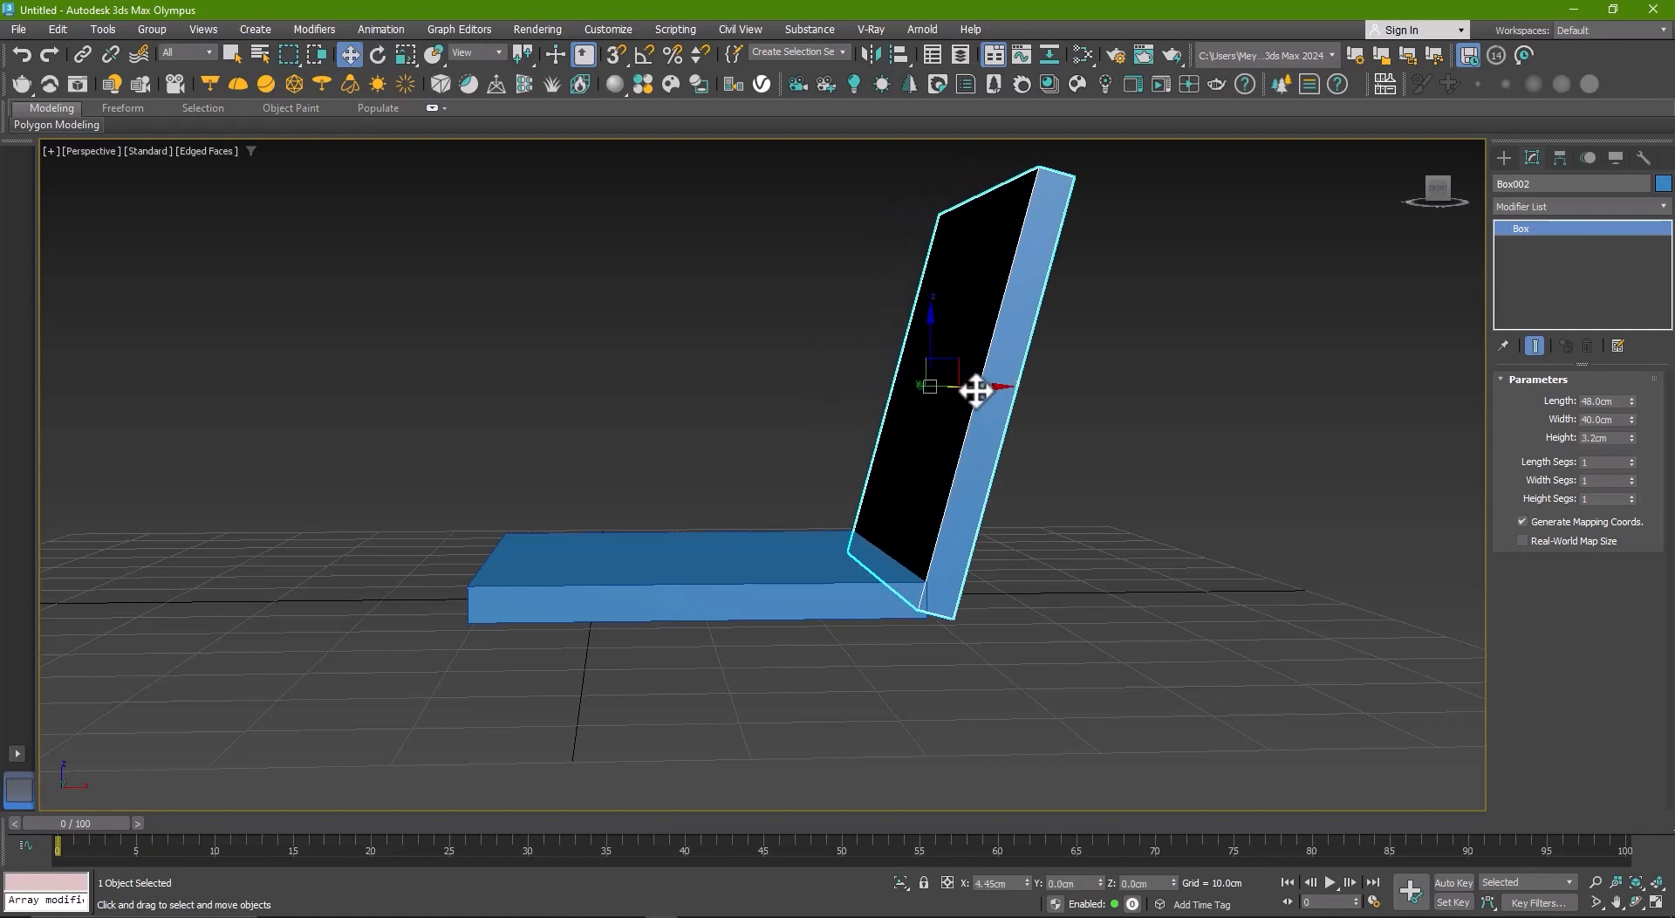
- Convert both the seat and the backrest boxes to Editable Poly
{"action": "middle_click_drag", "start_coordinate": [973, 404], "coordinate": [945, 265], "text": "alt"}
{"action": "scroll", "coordinate": [942, 399], "scroll_direction": "up", "scroll_amount": 3}
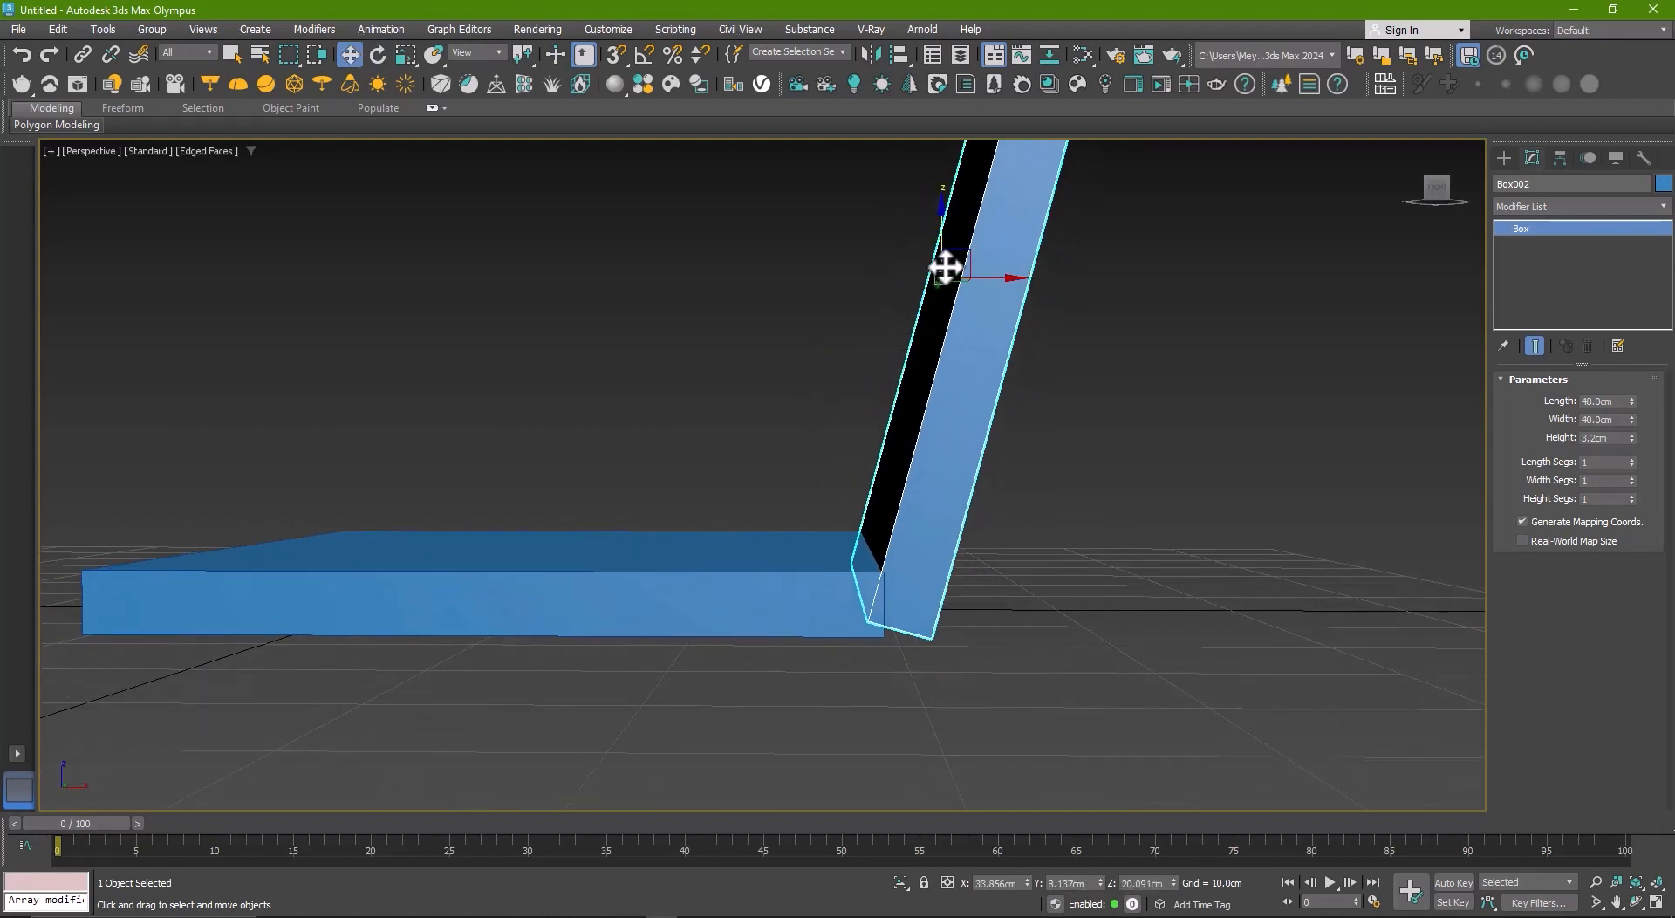
{"action": "left_click", "coordinate": [837, 587], "text": "ctrl"}
{"action": "right_click", "coordinate": [836, 585]}
{"action": "left_click", "coordinate": [1014, 815]}
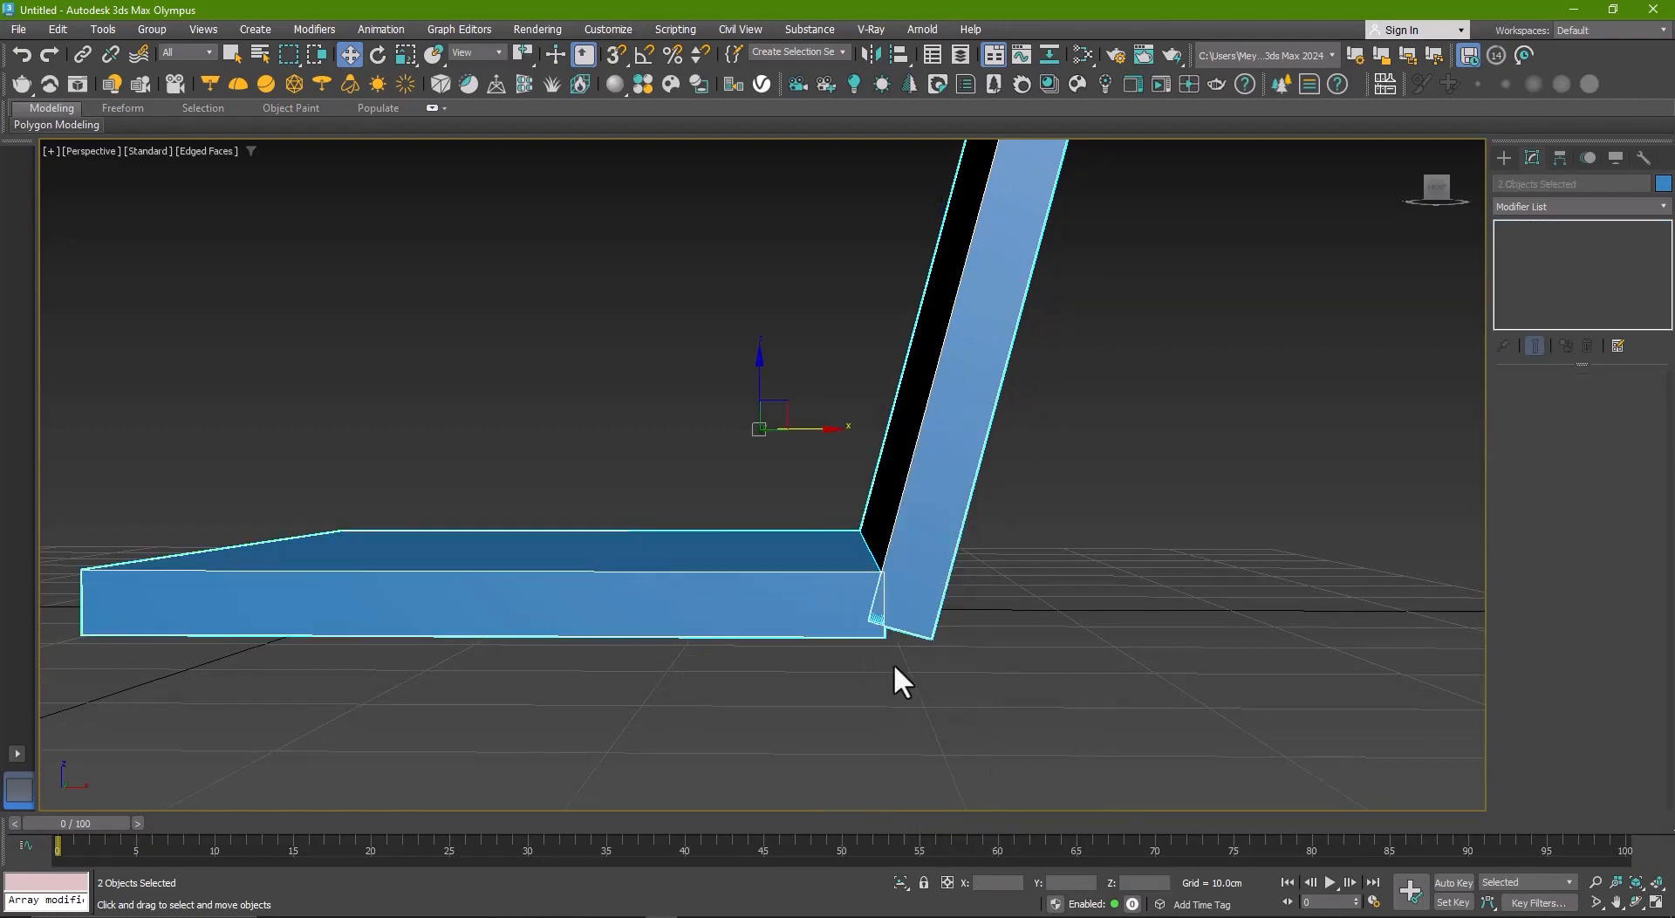
- Shift the seat's lower rear edge and rear face so the seat end slants to match the tilted backrest
{"action": "middle_click_drag", "start_coordinate": [876, 645], "coordinate": [845, 623], "text": "alt"}
{"action": "left_click", "coordinate": [780, 569]}
{"action": "key", "text": "2"}
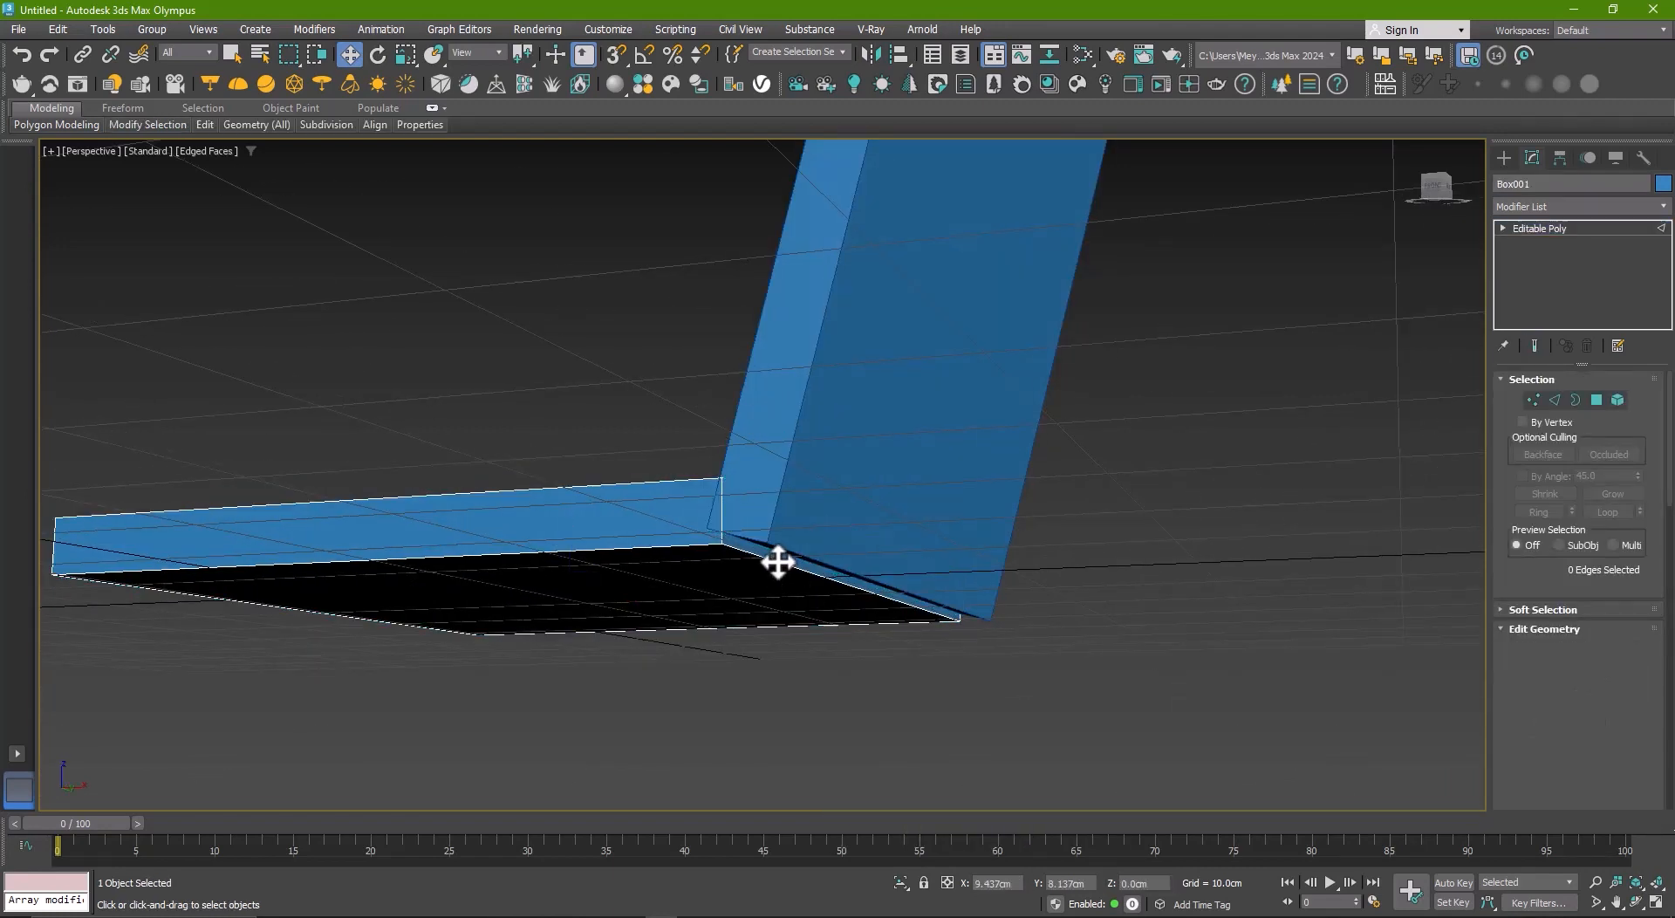
{"action": "middle_click_drag", "start_coordinate": [780, 569], "coordinate": [852, 603], "text": "alt"}
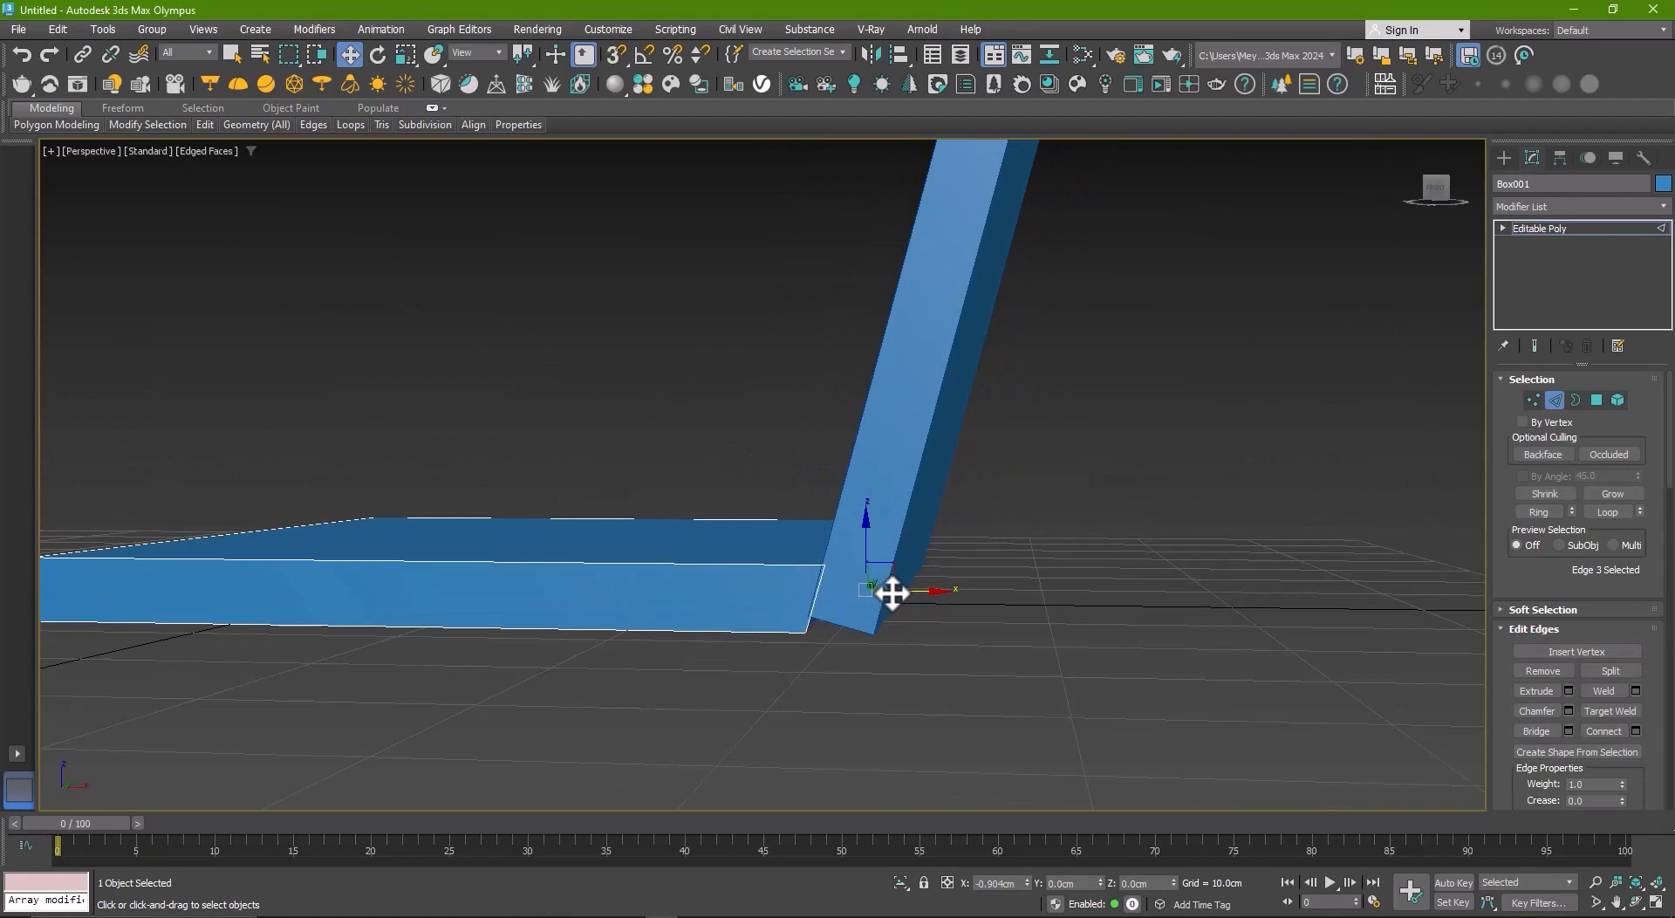
{"action": "key", "text": "4"}
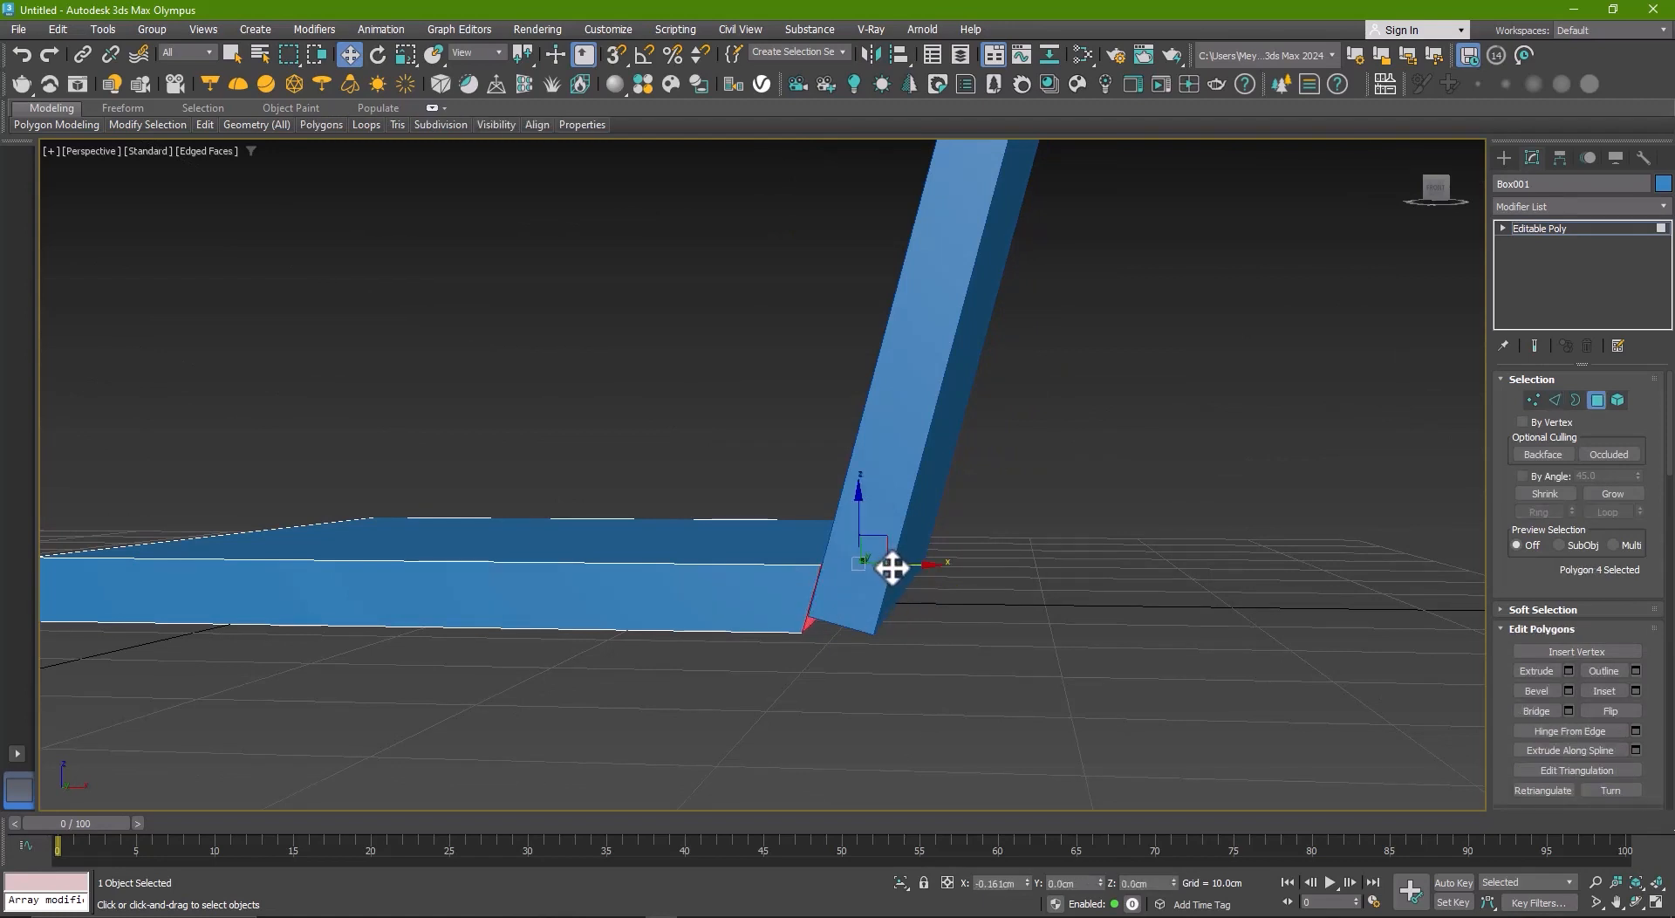
{"action": "key", "text": "2"}
{"action": "middle_click_drag", "start_coordinate": [878, 606], "coordinate": [852, 572], "text": "alt"}
- Move the backrest's bottom edge so its base sits flush against the seat's end and level with the underside
{"action": "key", "text": "2"}
{"action": "left_click", "coordinate": [882, 531]}
{"action": "key", "text": "2"}
{"action": "left_click", "coordinate": [867, 537]}
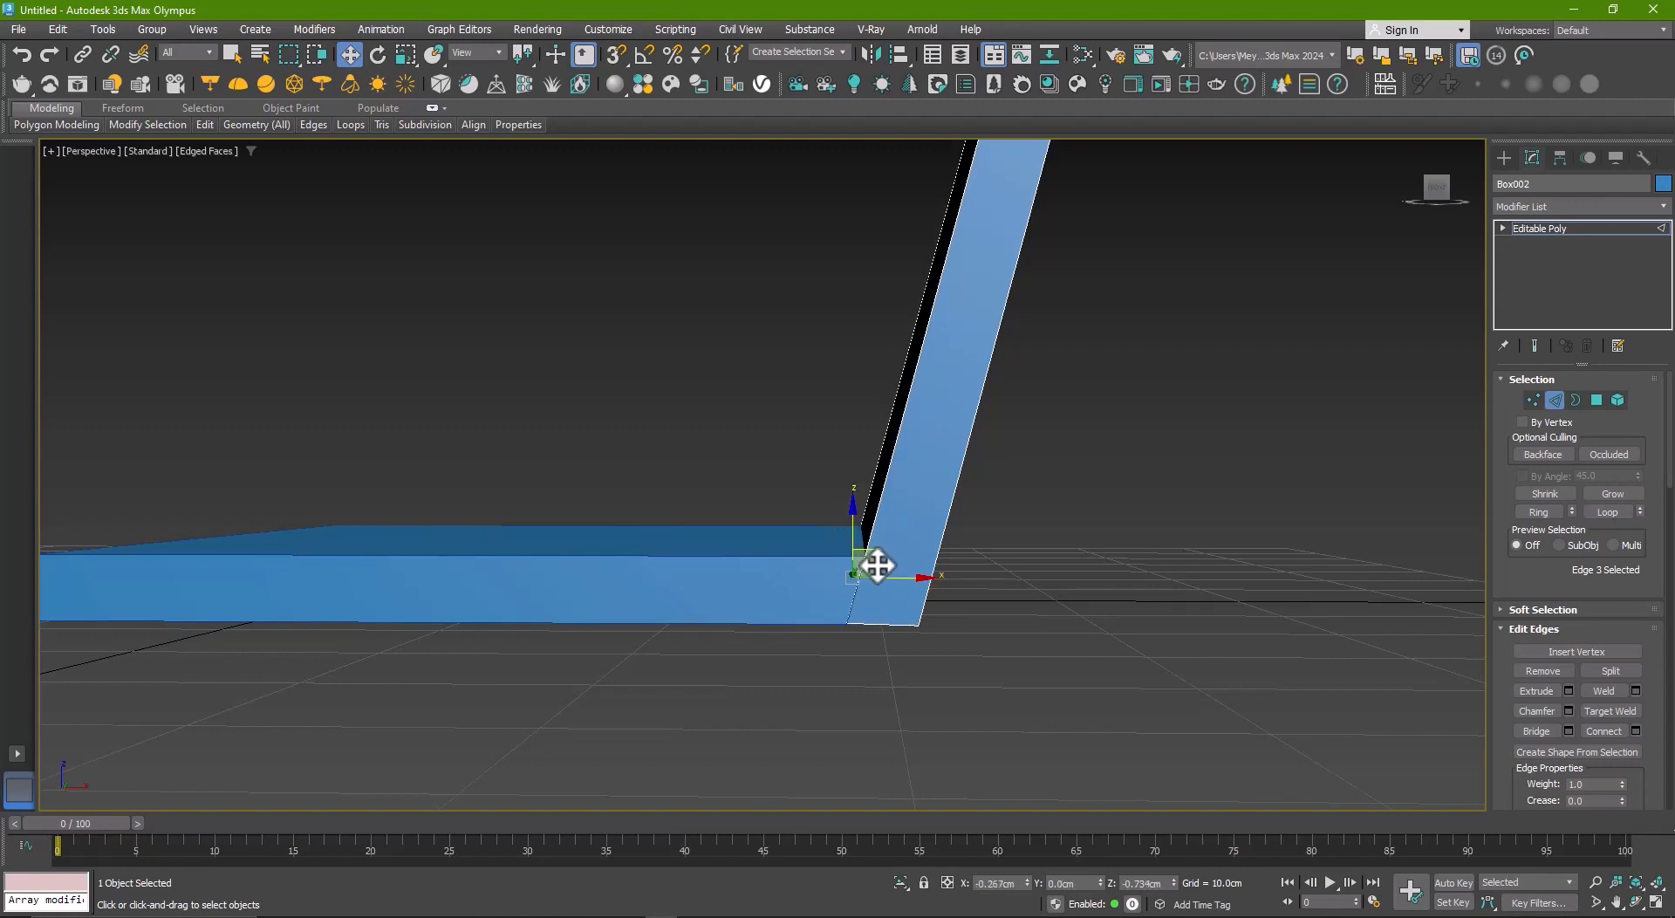
{"action": "middle_click_drag", "start_coordinate": [878, 574], "coordinate": [924, 646], "text": "alt"}
{"action": "key", "text": "2"}
- Attach the seat to the backrest as one Editable Poly object
{"action": "scroll", "coordinate": [908, 641], "scroll_direction": "down", "scroll_amount": 4}
{"action": "left_click", "coordinate": [1533, 755]}
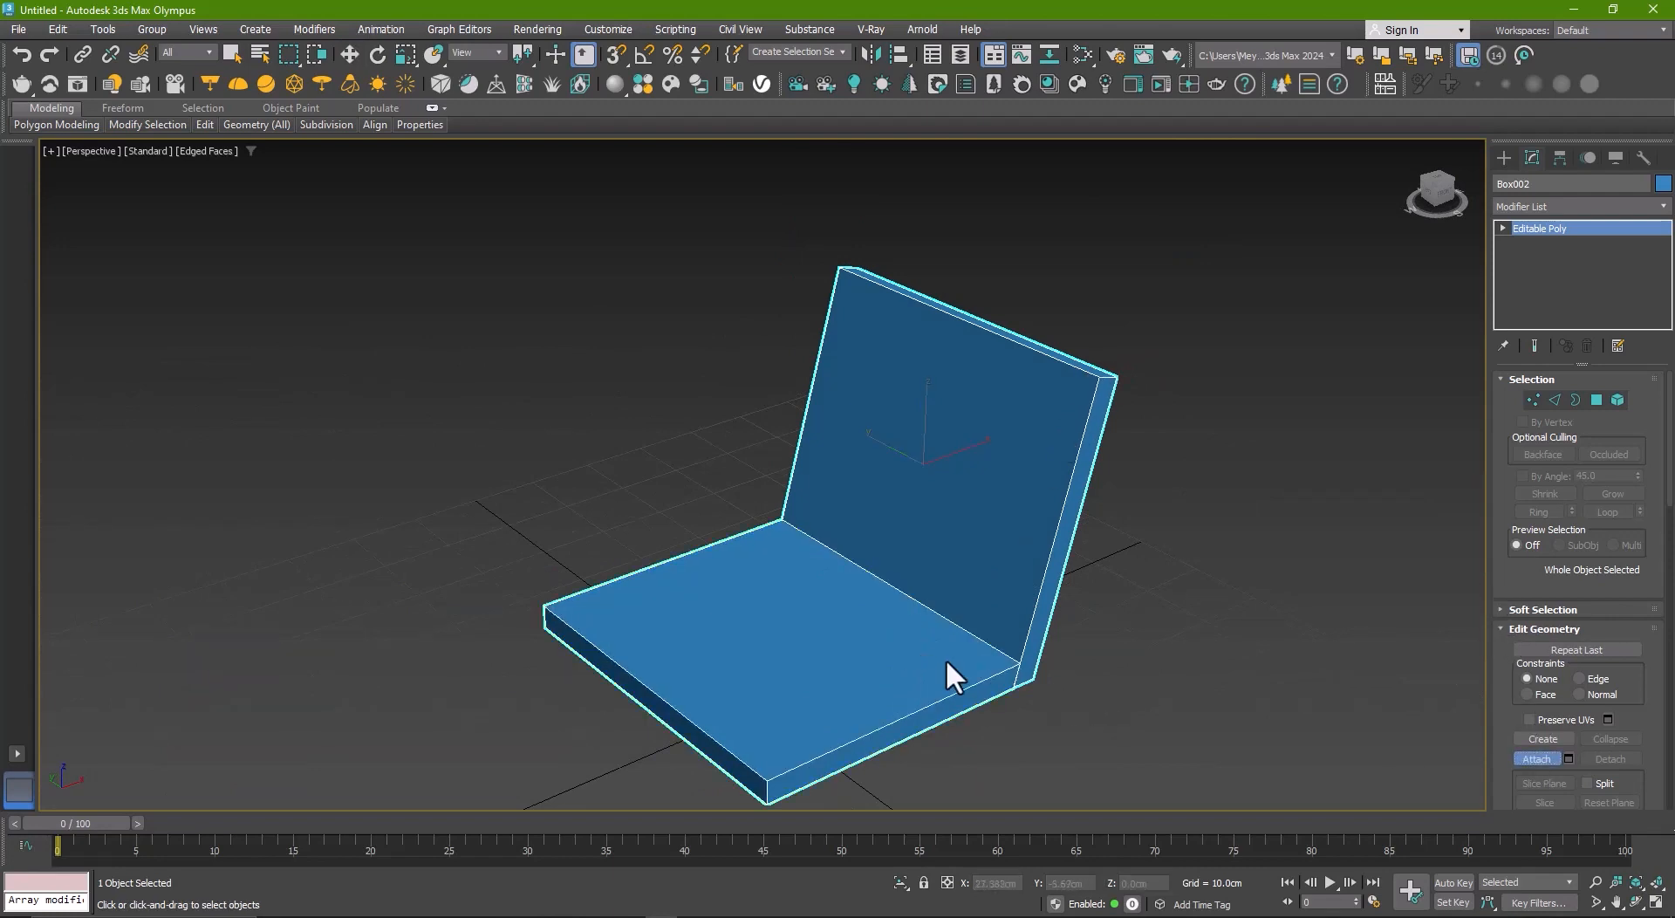
{"action": "middle_click_drag", "start_coordinate": [1208, 506], "coordinate": [1164, 543], "text": "alt"}
- Round the backrest's two upper corners and the seat's two front corners with a multi-segment Chamfer
{"action": "key", "text": "2"}
{"action": "left_click", "coordinate": [1100, 413]}
{"action": "middle_click_drag", "start_coordinate": [1060, 375], "coordinate": [1069, 473]}
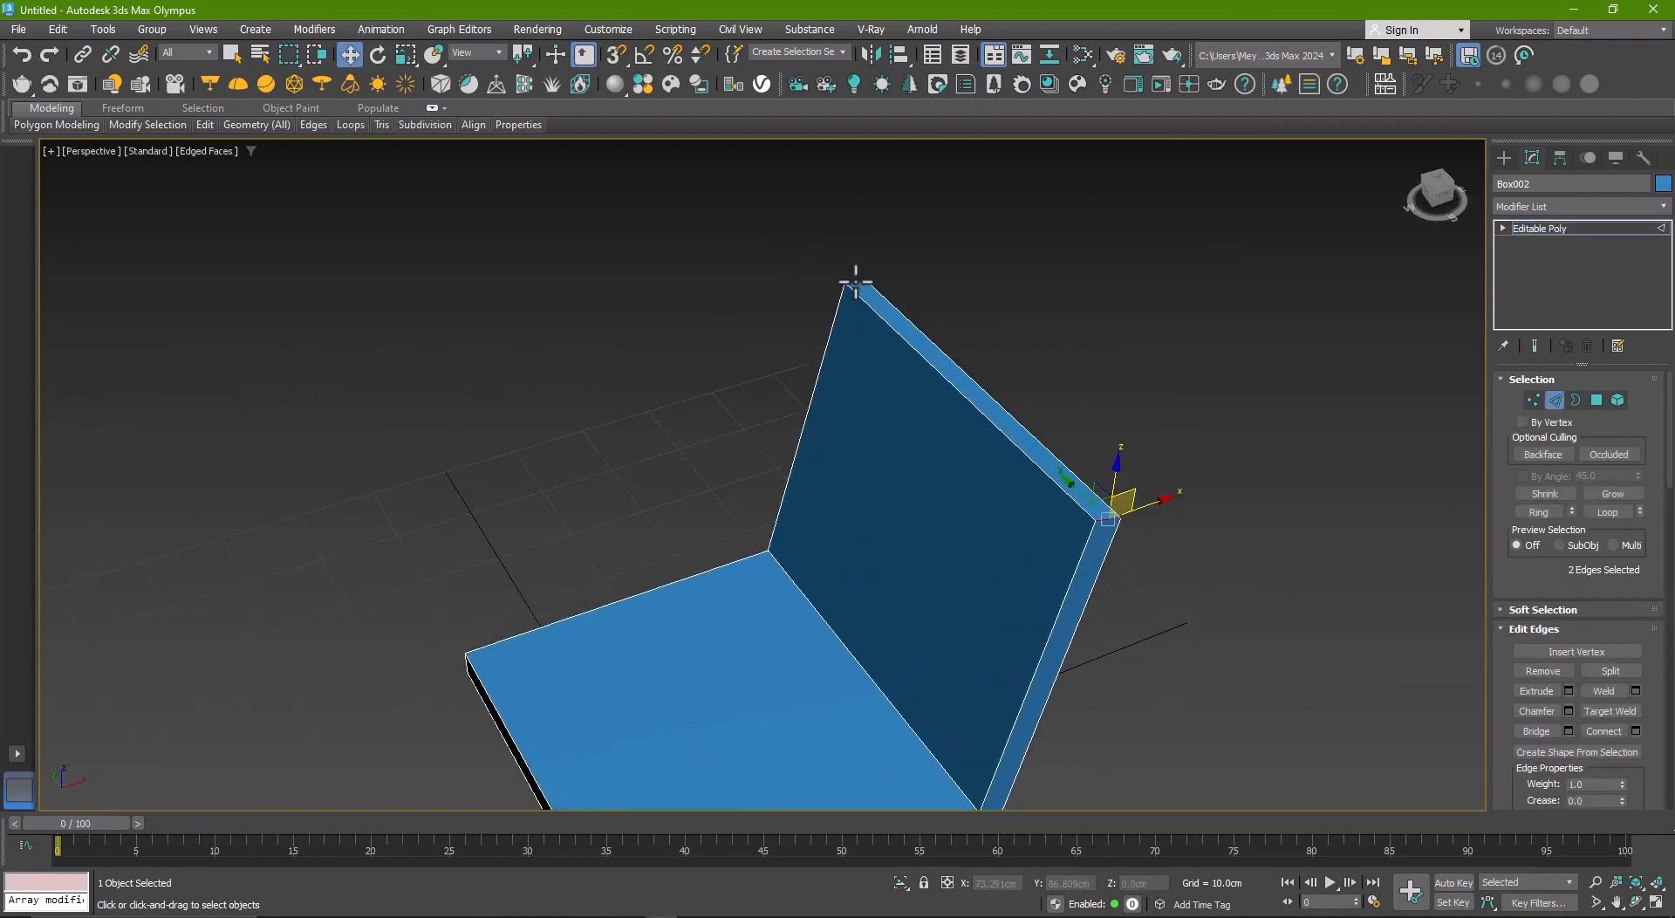
{"action": "middle_click_drag", "start_coordinate": [855, 281], "coordinate": [609, 650], "text": "alt"}
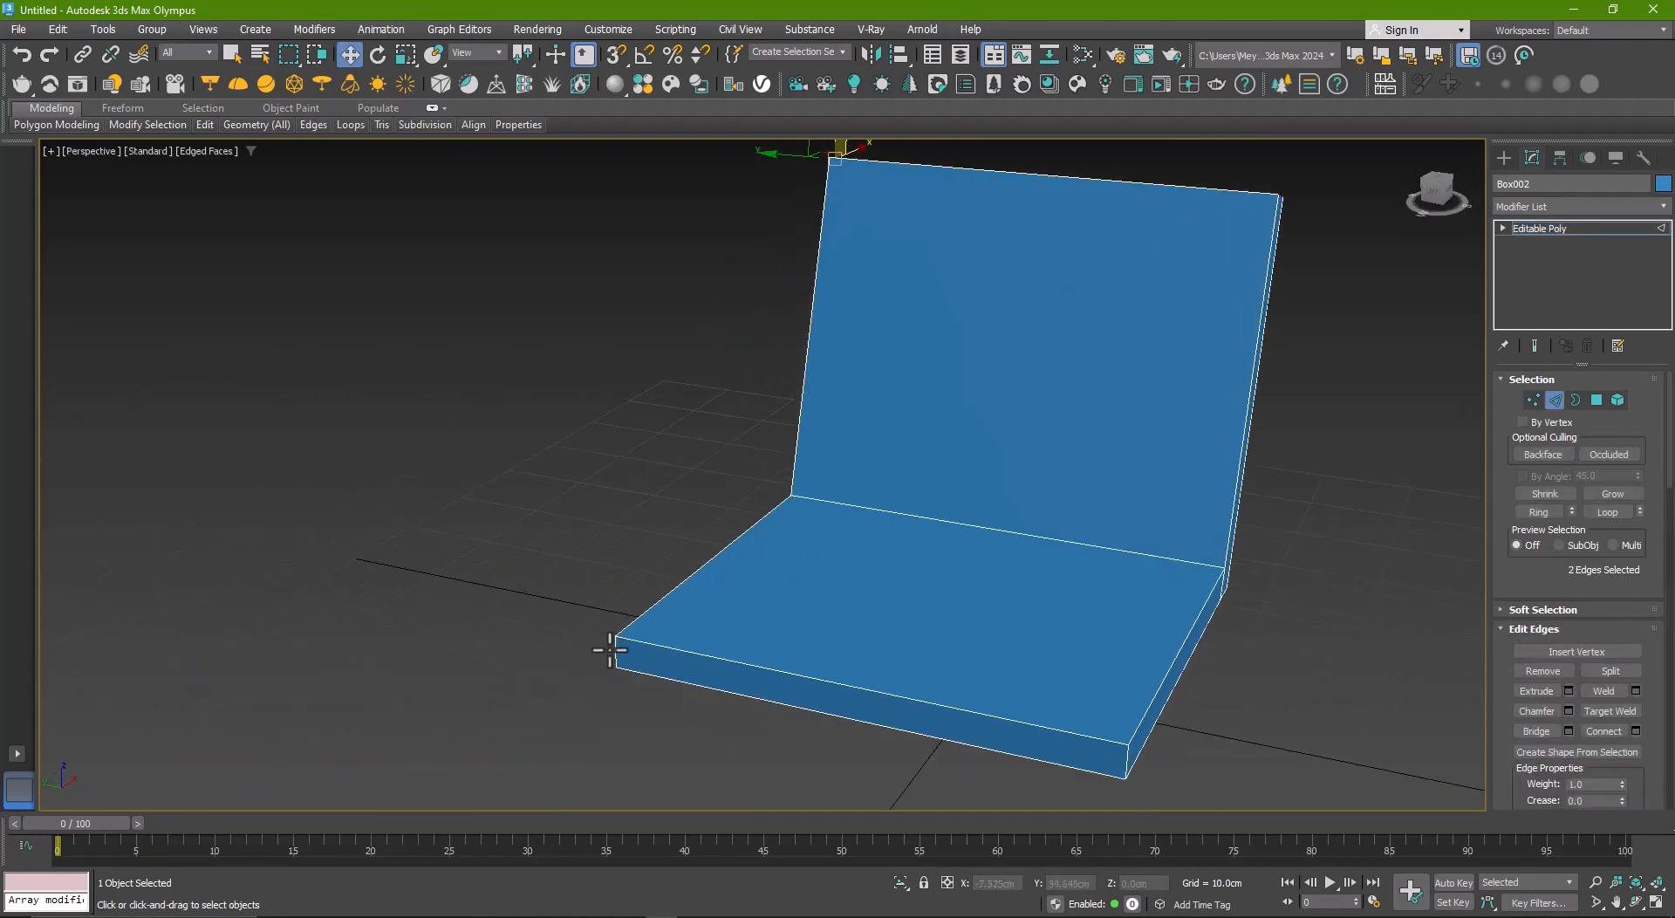
{"action": "right_click", "coordinate": [1066, 699]}
{"action": "left_click", "coordinate": [920, 749]}
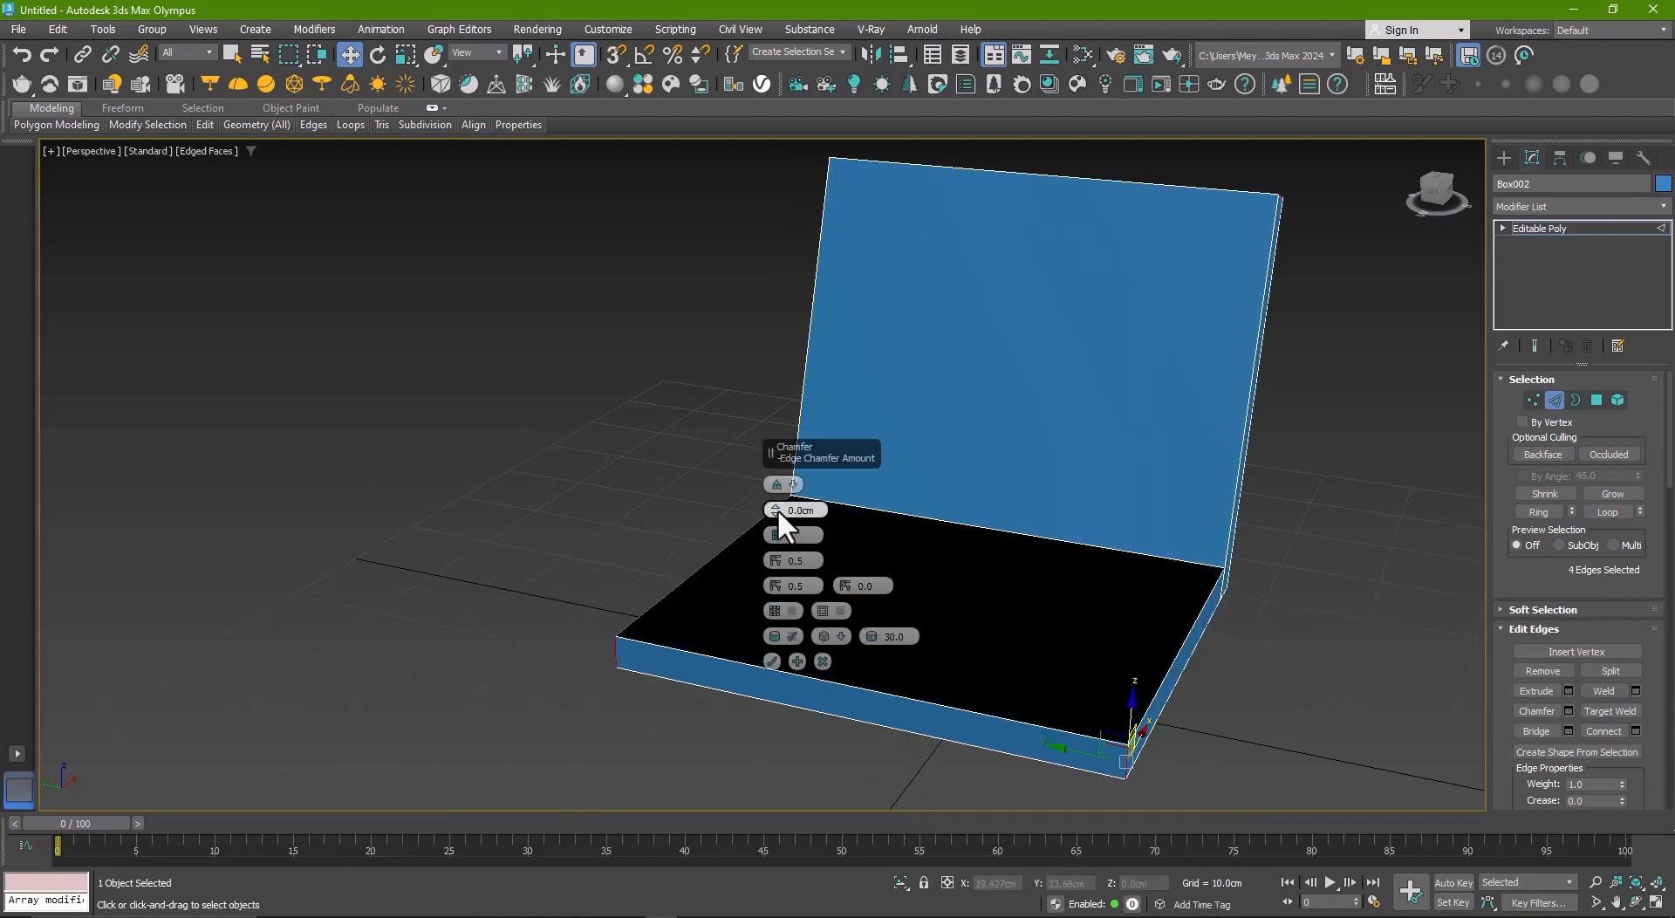
{"action": "left_click_drag", "start_coordinate": [777, 514], "coordinate": [795, 425]}
{"action": "left_click", "coordinate": [772, 661]}
{"action": "middle_click_drag", "start_coordinate": [847, 639], "coordinate": [1279, 488], "text": "alt"}
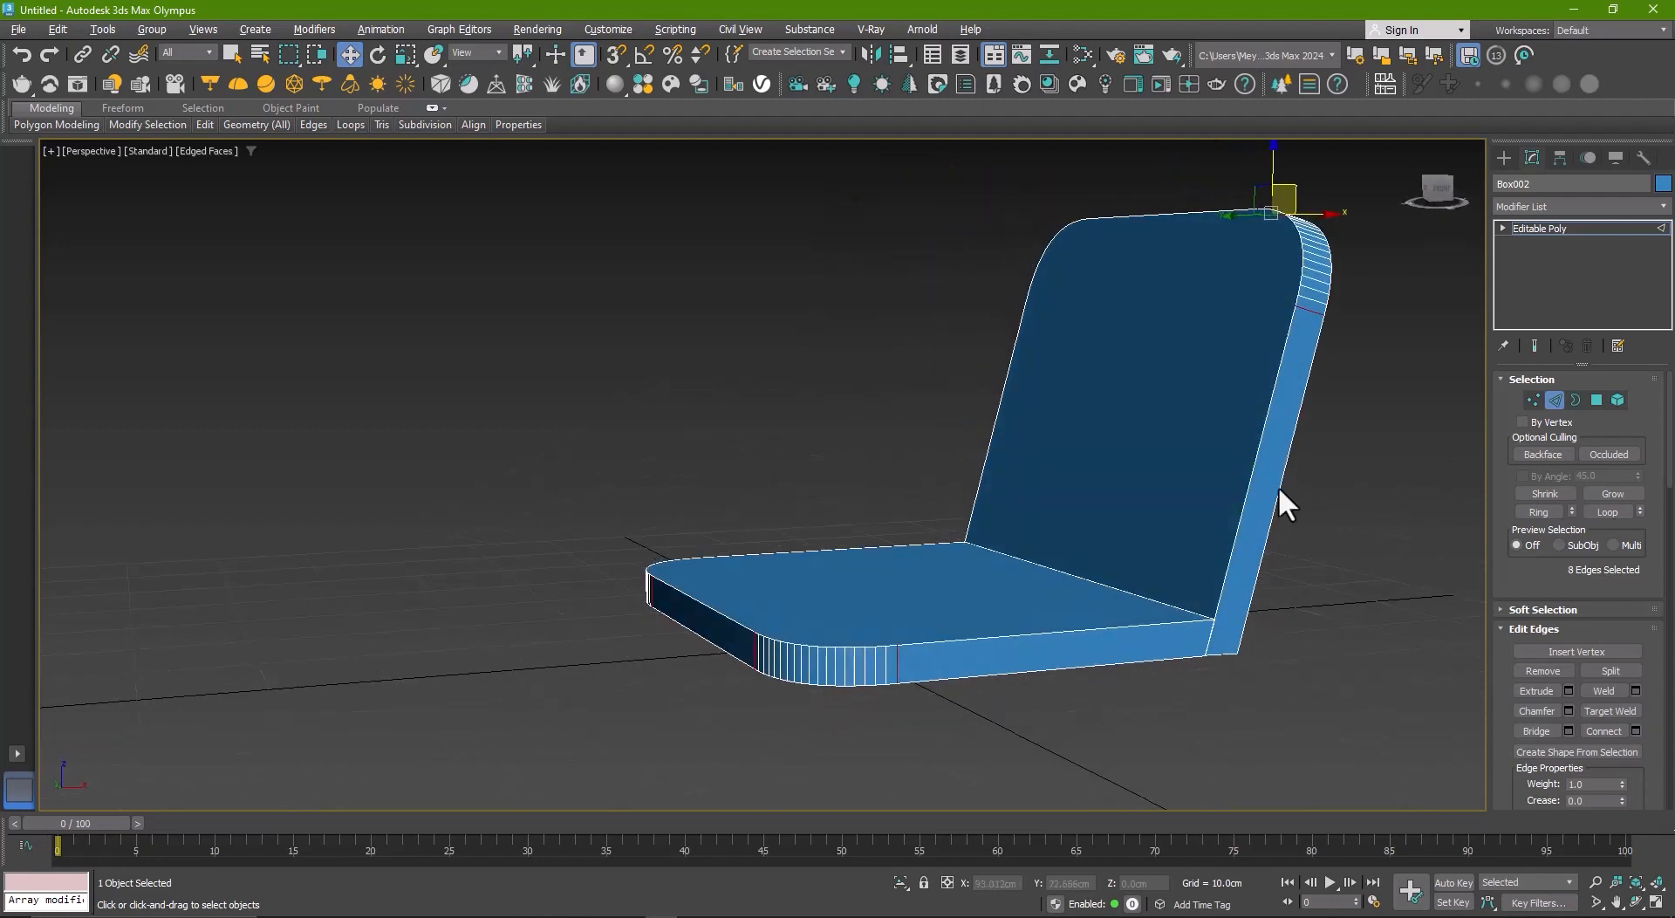
- Draw an AutoGrid box about 5.1 by 44.8 cm off the backrest's side face and set its height to 1.6 cm
{"action": "left_click", "coordinate": [1539, 229]}
{"action": "left_click", "coordinate": [1502, 157]}
{"action": "left_click", "coordinate": [1535, 273]}
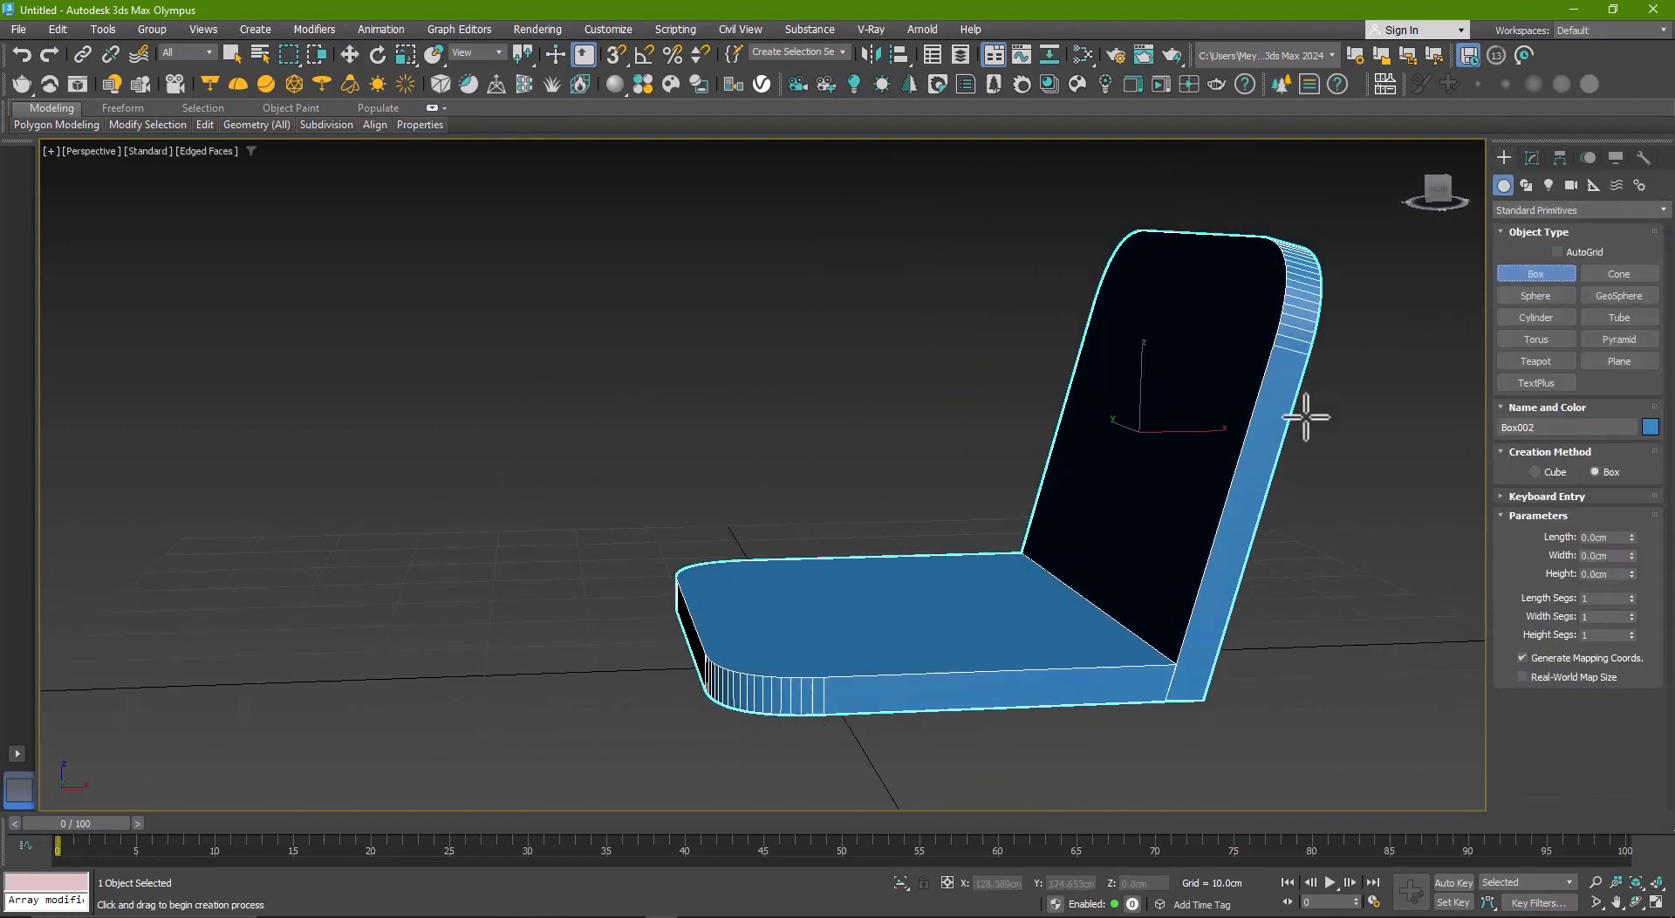
{"action": "left_click", "coordinate": [1557, 251]}
{"action": "left_click_drag", "start_coordinate": [1290, 375], "coordinate": [760, 447]}
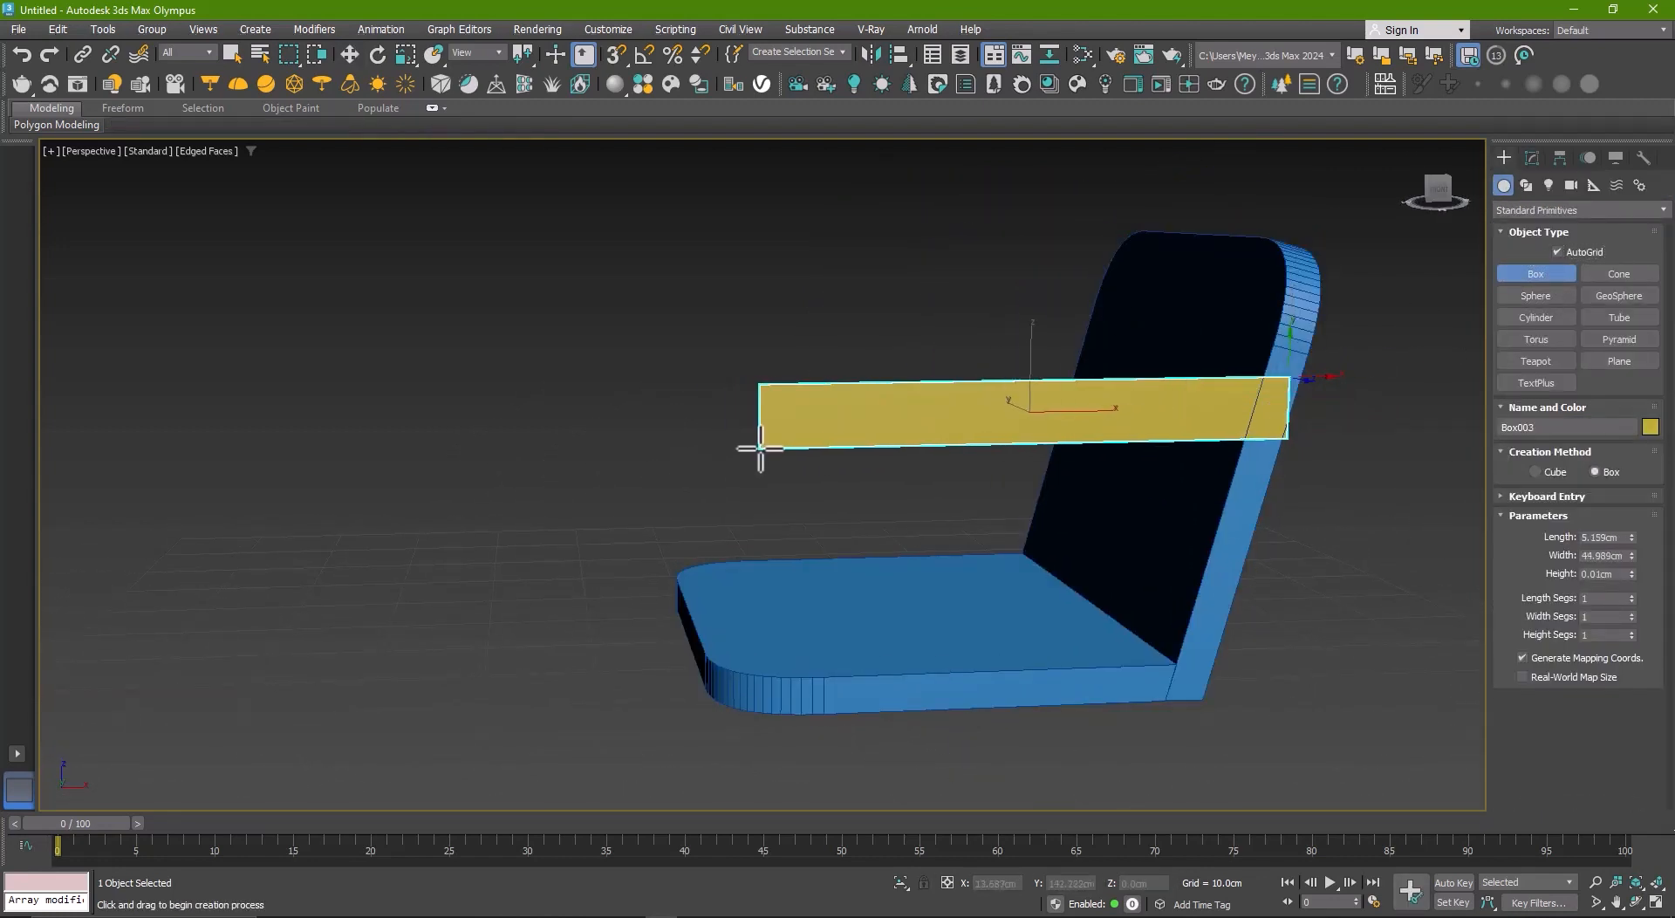
{"action": "left_click", "coordinate": [785, 464]}
{"action": "left_click", "coordinate": [1532, 157]}
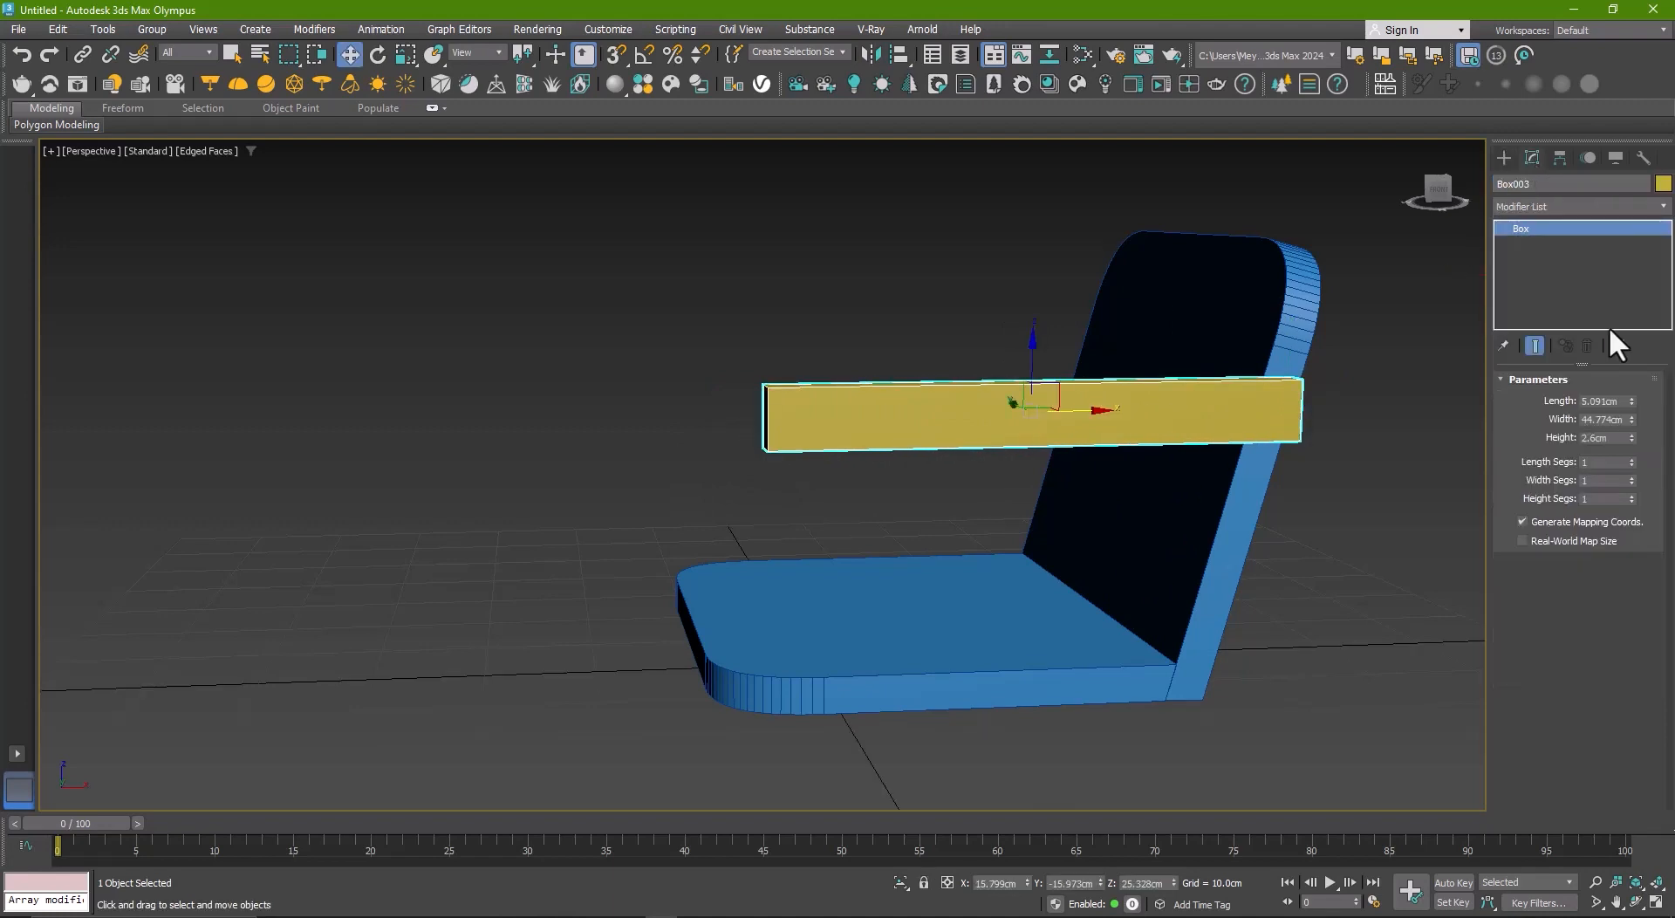
{"action": "key", "text": "Return"}
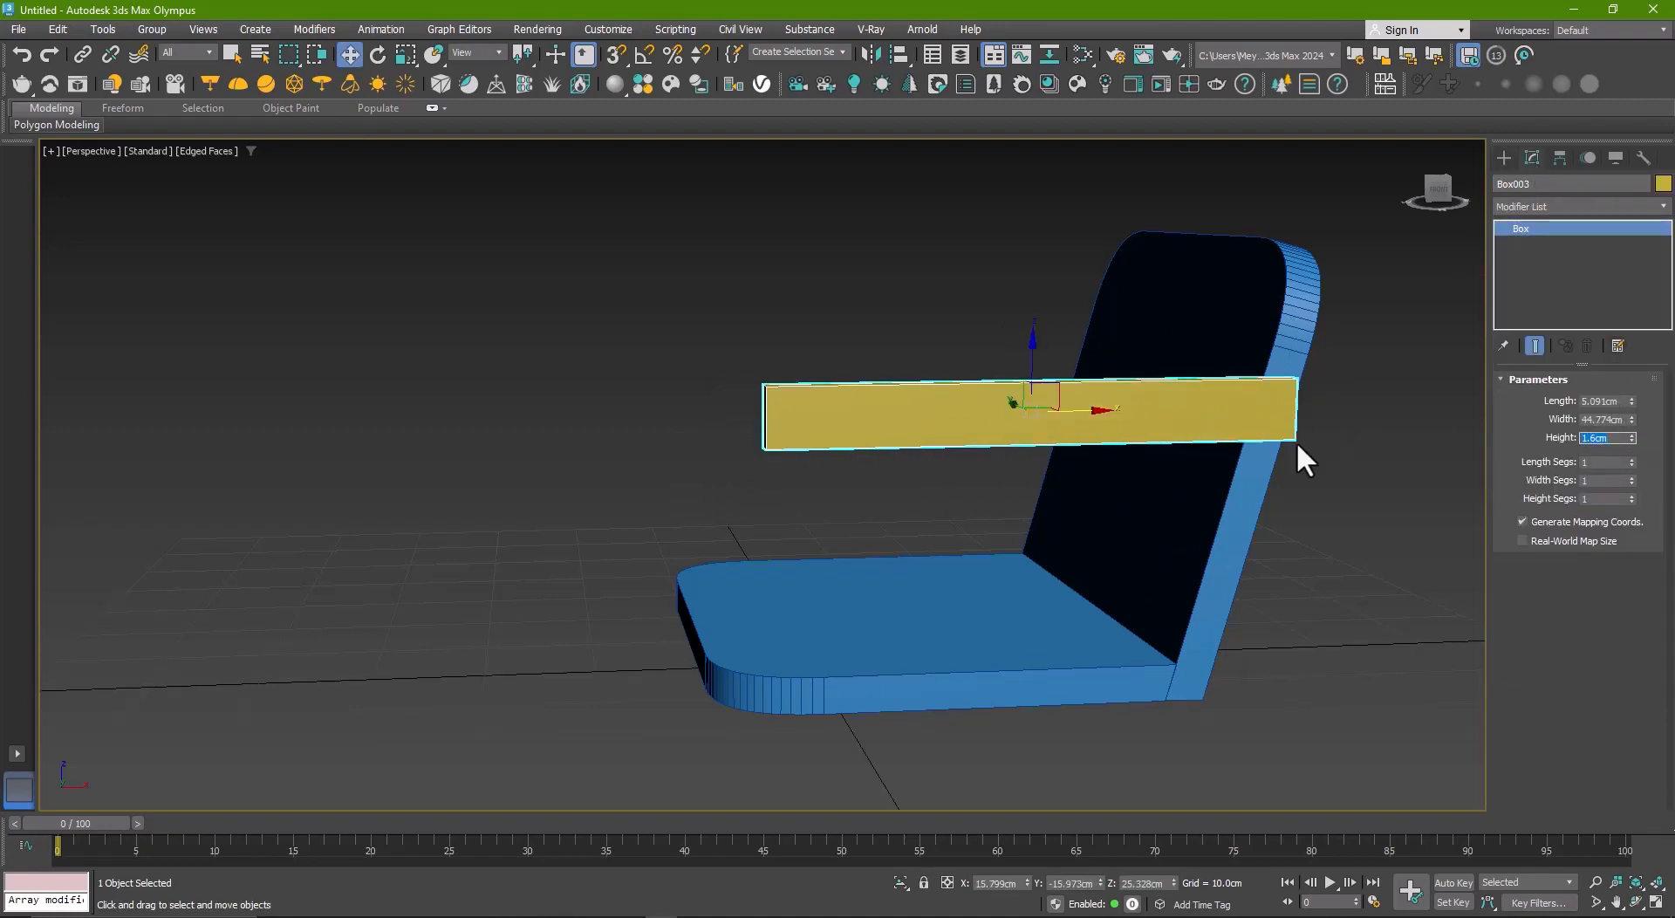
- Rotate the yellow bar to a diagonal and position it across the chair's side from the seat to the backrest
{"action": "type", "text": "e"}
{"action": "left_click", "coordinate": [1053, 423]}
{"action": "key", "text": "e"}
{"action": "left_click_drag", "start_coordinate": [1065, 460], "coordinate": [1110, 416]}
{"action": "middle_click_drag", "start_coordinate": [1110, 416], "coordinate": [1074, 388], "text": "alt"}
{"action": "key", "text": "w"}
{"action": "left_click_drag", "start_coordinate": [1065, 384], "coordinate": [1153, 513]}
- Convert the diagonal bar to Editable Poly and reshape its lower end vertices to sit flat with the seat's underside
{"action": "right_click", "coordinate": [1151, 514]}
{"action": "left_click", "coordinate": [1332, 741]}
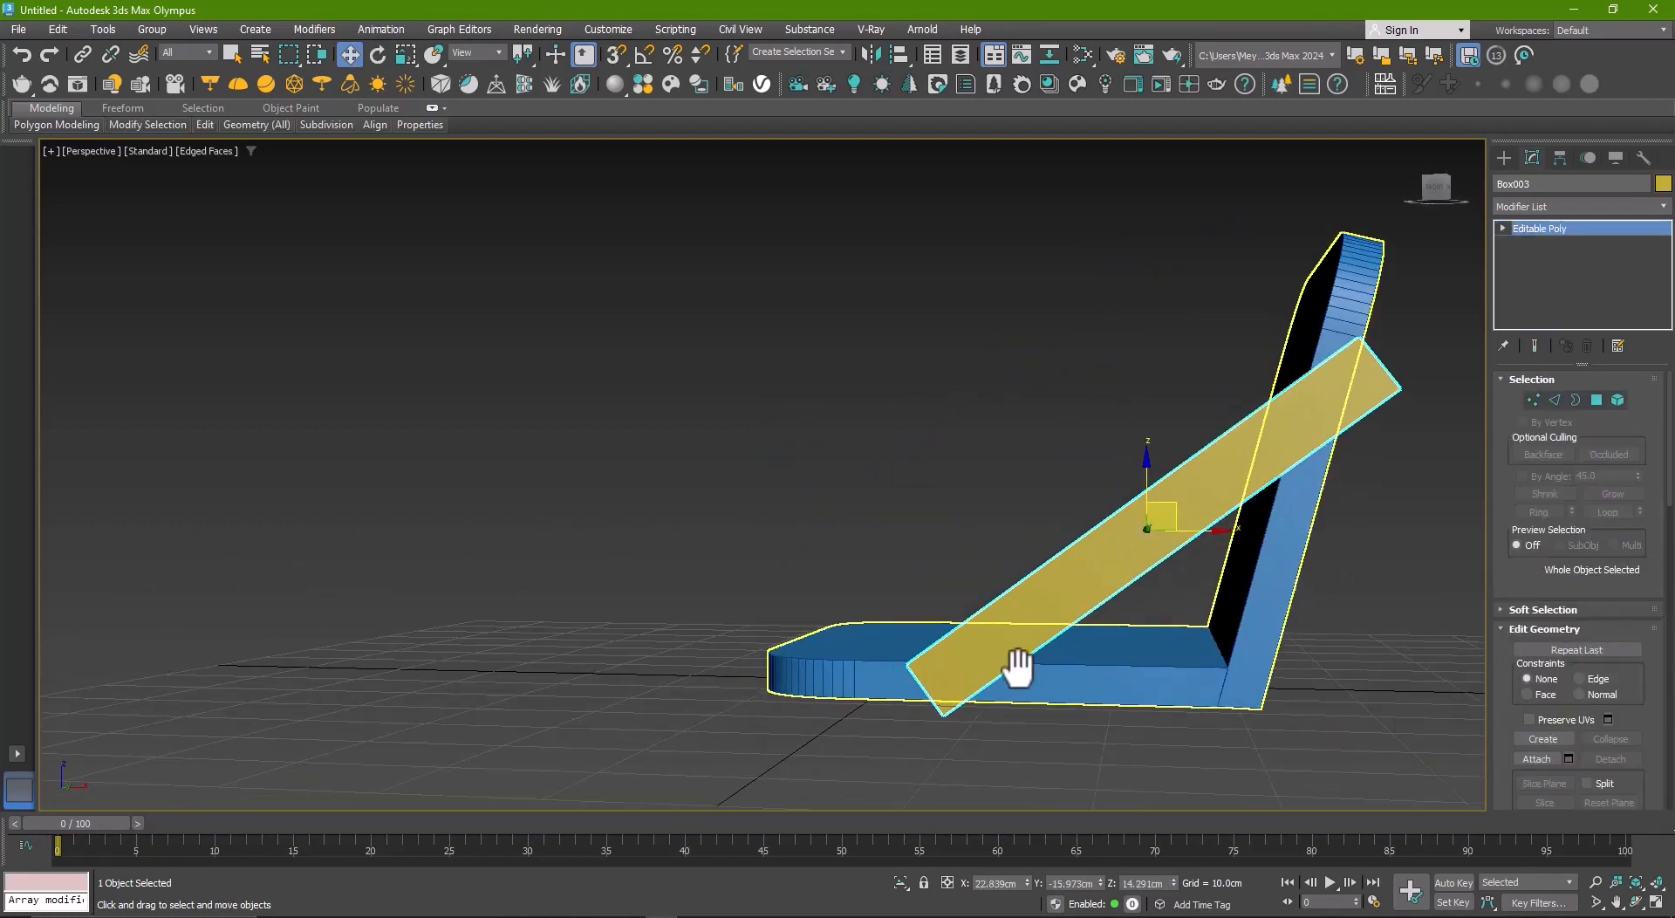
{"action": "middle_click_drag", "start_coordinate": [1017, 665], "coordinate": [998, 720], "text": "alt"}
{"action": "key", "text": "1"}
{"action": "left_click_drag", "start_coordinate": [956, 669], "coordinate": [915, 771]}
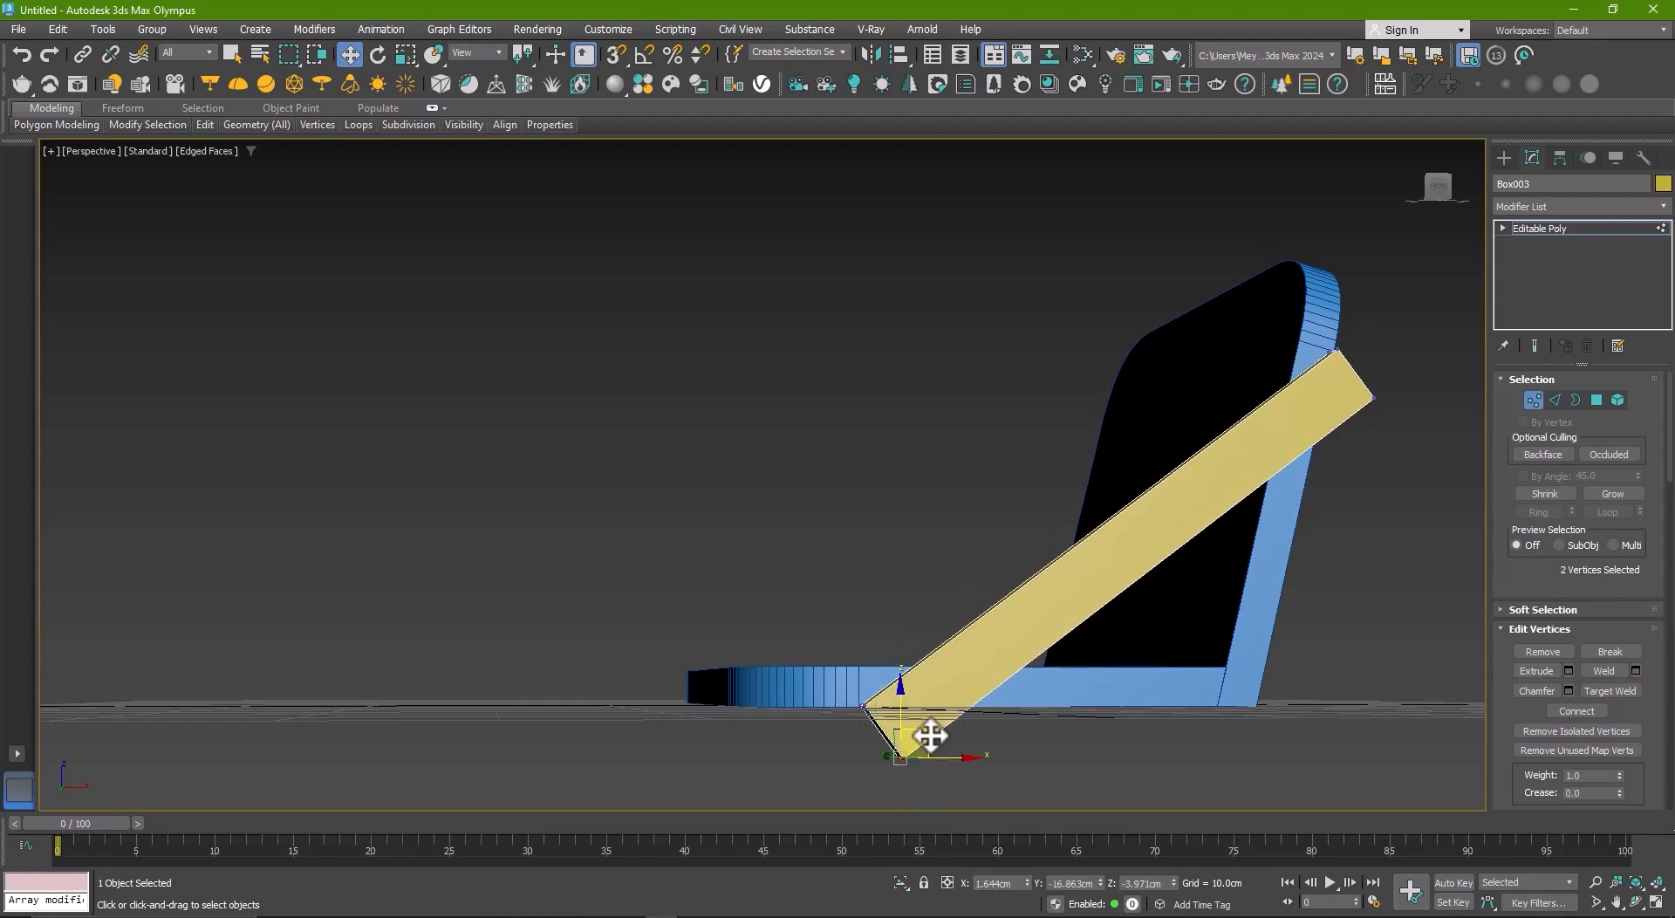
- Move the bar's upper end vertices so that end follows the slanted rear edge of the backrest
{"action": "middle_click_drag", "start_coordinate": [987, 686], "coordinate": [1062, 490], "text": "alt"}
{"action": "middle_click_drag", "start_coordinate": [1131, 380], "coordinate": [1127, 375]}
{"action": "scroll", "coordinate": [1134, 358], "scroll_direction": "up", "scroll_amount": 3}
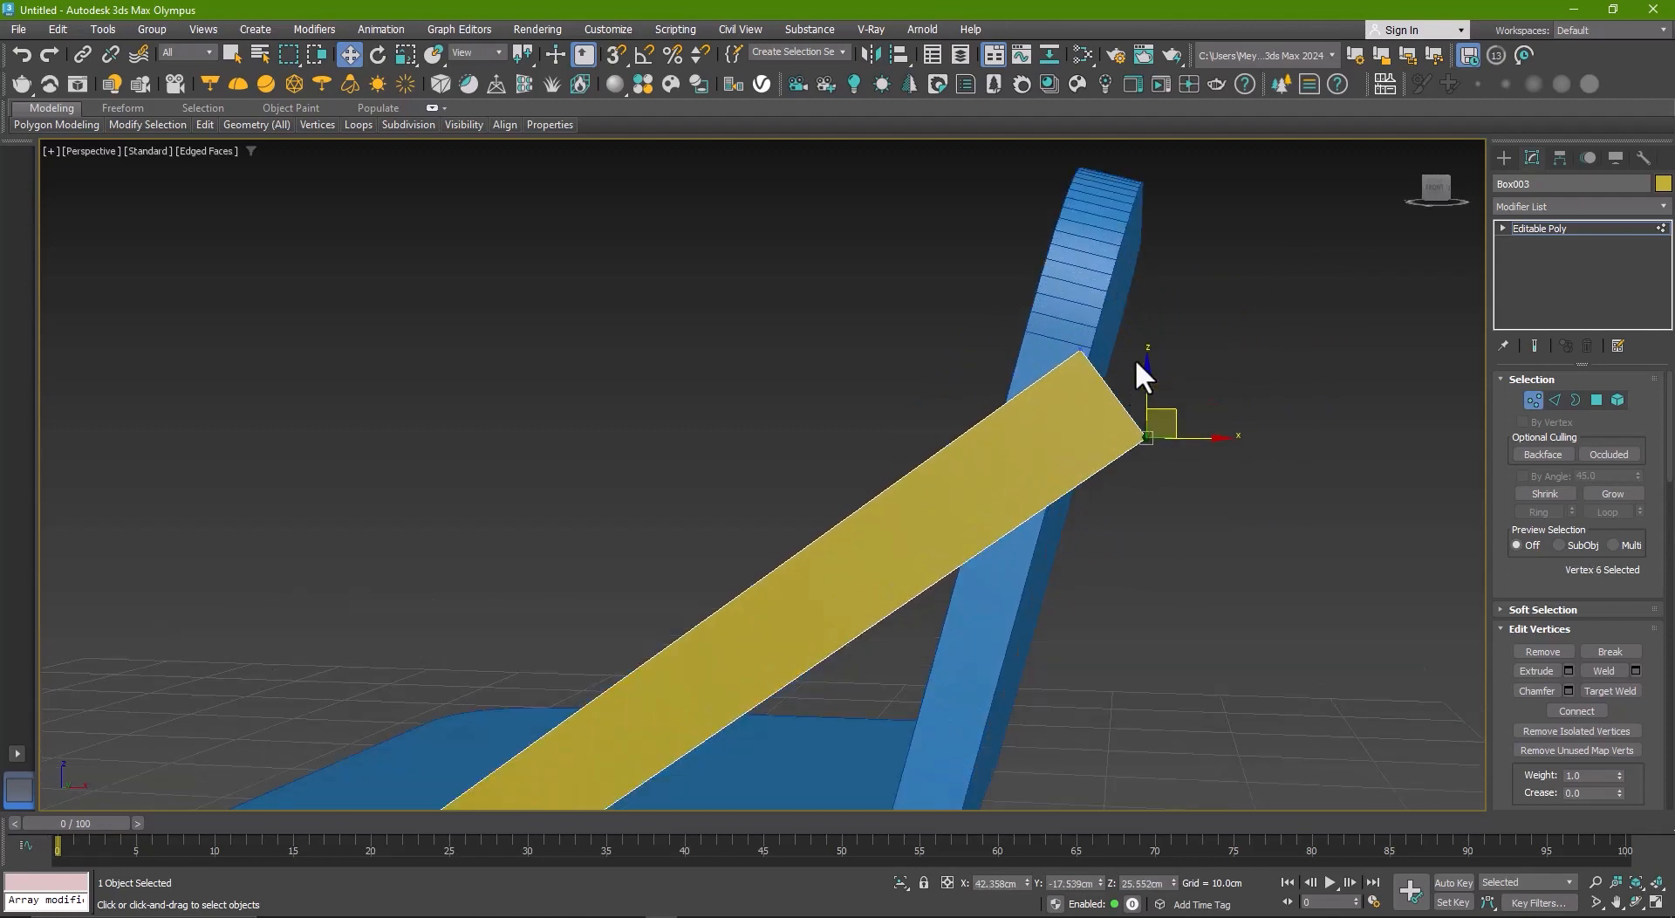
{"action": "left_click_drag", "start_coordinate": [1178, 325], "coordinate": [1071, 449]}
{"action": "left_click_drag", "start_coordinate": [1144, 372], "coordinate": [1088, 469]}
{"action": "scroll", "coordinate": [1080, 475], "scroll_direction": "down", "scroll_amount": 5}
{"action": "middle_click_drag", "start_coordinate": [1082, 475], "coordinate": [1129, 474], "text": "alt"}
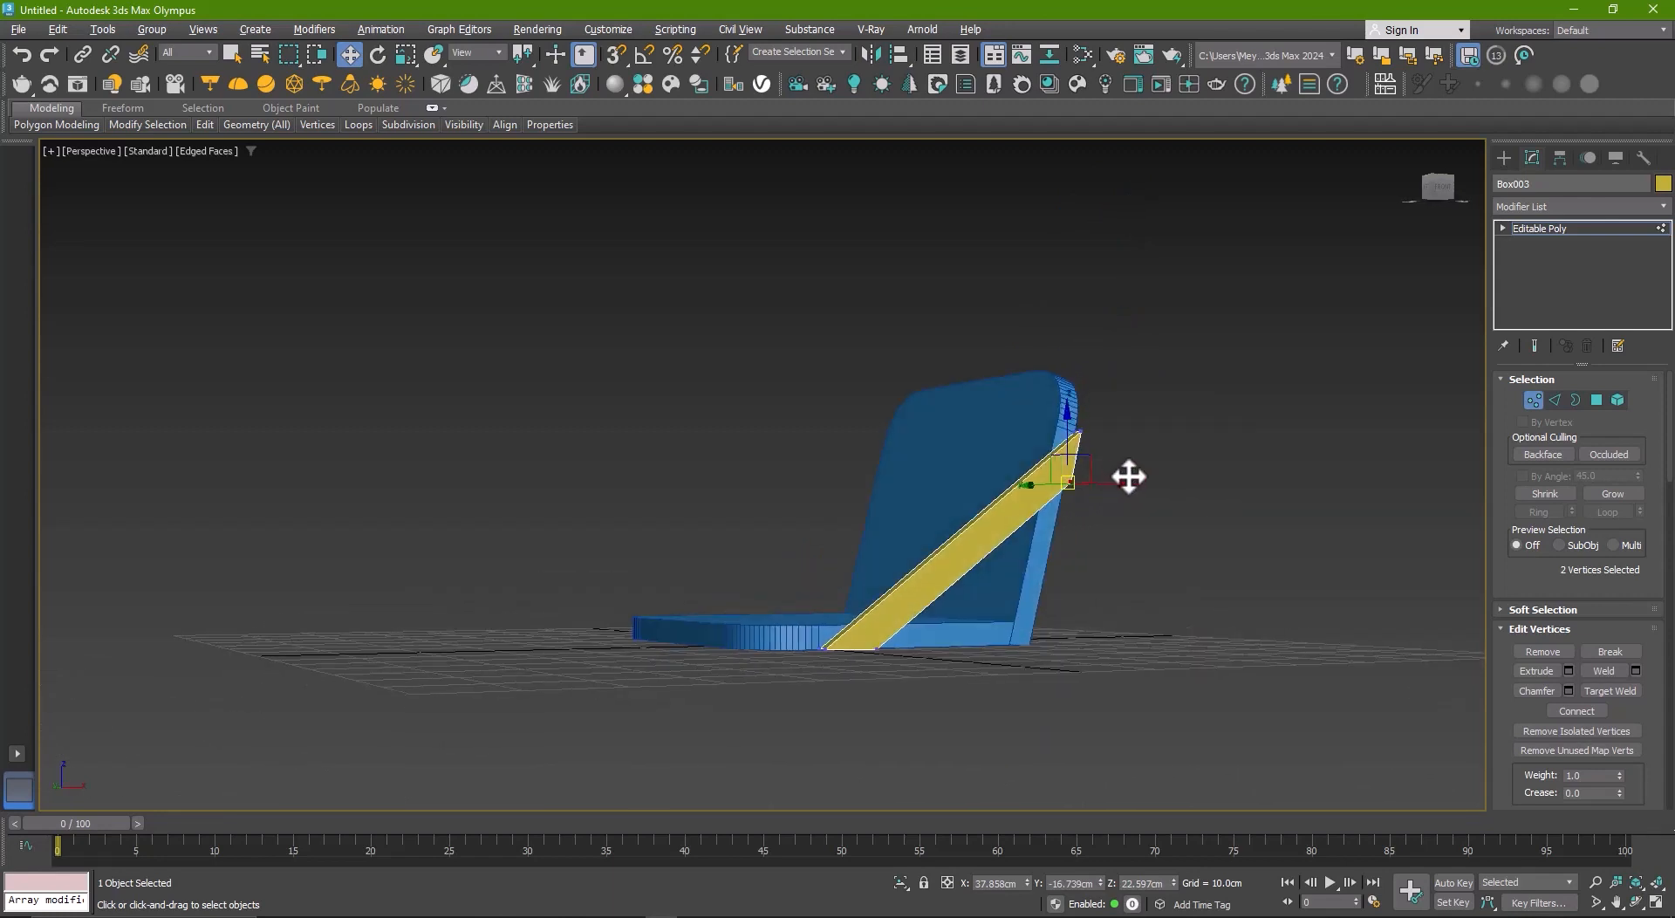
{"action": "key", "text": "1"}
- Copy the diagonal bar along the X axis toward the rear, leaving a gap between the two bars
{"action": "scroll", "coordinate": [965, 504], "scroll_direction": "up", "scroll_amount": 5}
{"action": "middle_click_drag", "start_coordinate": [964, 504], "coordinate": [907, 473], "text": "alt"}
{"action": "middle_click_drag", "start_coordinate": [907, 473], "coordinate": [942, 389]}
{"action": "mouse_move", "coordinate": [942, 389]}
{"action": "left_mouse_down", "text": "shift"}
{"action": "mouse_move", "coordinate": [1054, 553]}
{"action": "mouse_move", "coordinate": [1207, 427]}
{"action": "mouse_move", "coordinate": [1193, 423]}
{"action": "left_mouse_up", "text": "shift"}
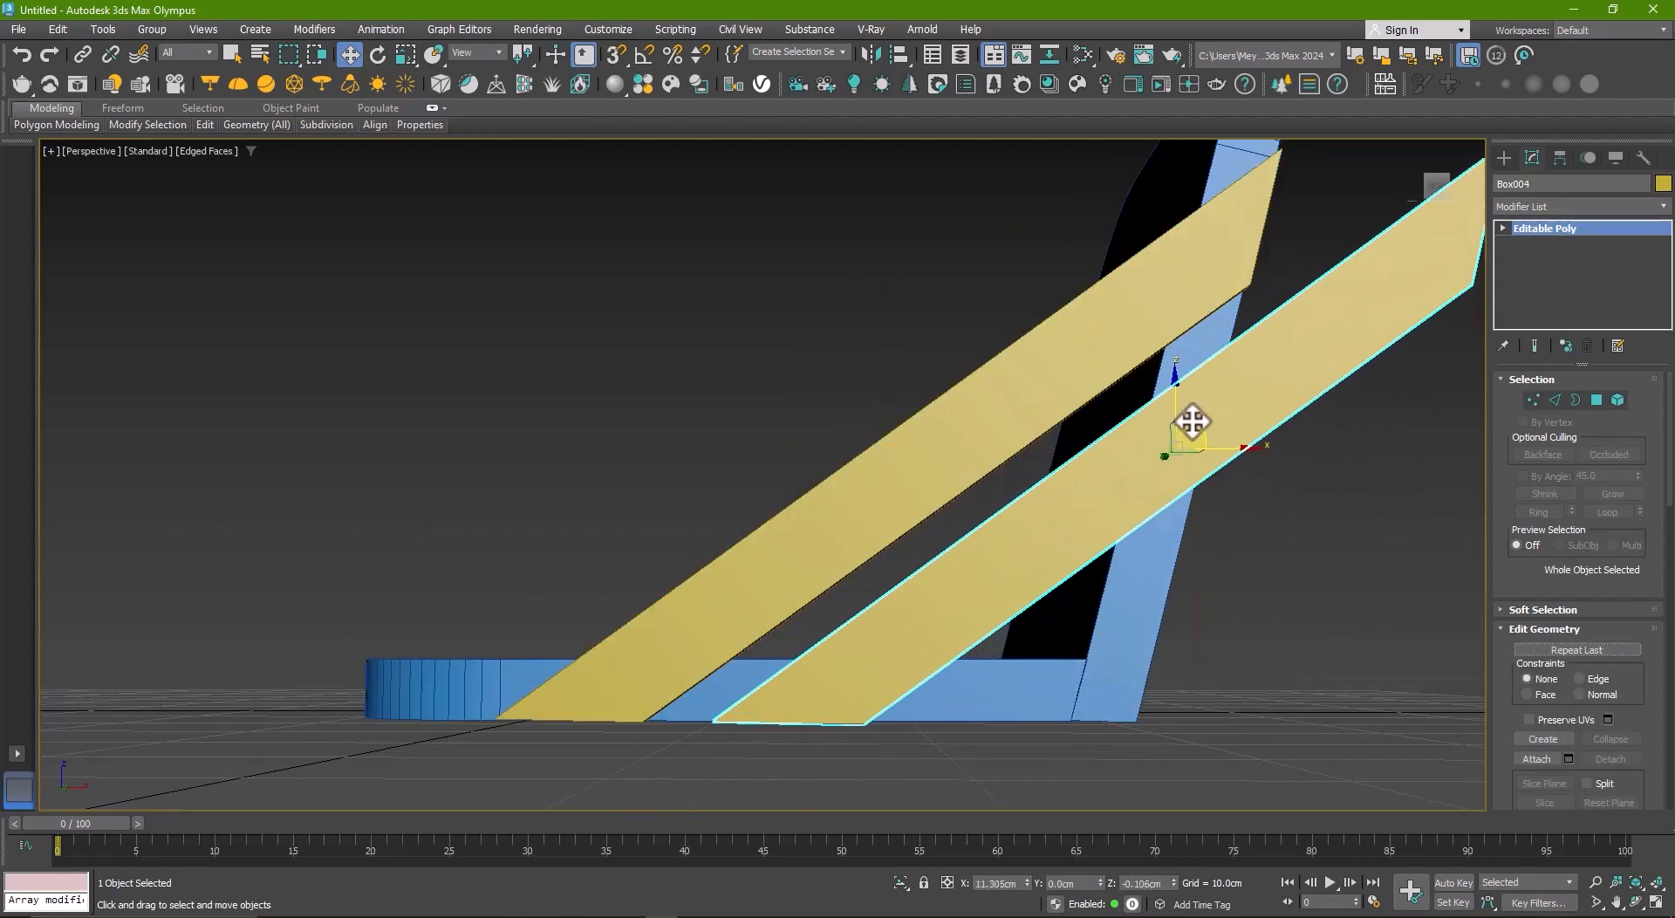
{"action": "left_click", "coordinate": [840, 538]}
- Shorten the second bar along its slope by moving its upper end vertices back to the backrest's rear edge
{"action": "middle_click_drag", "start_coordinate": [1080, 471], "coordinate": [816, 541]}
{"action": "key", "text": "1"}
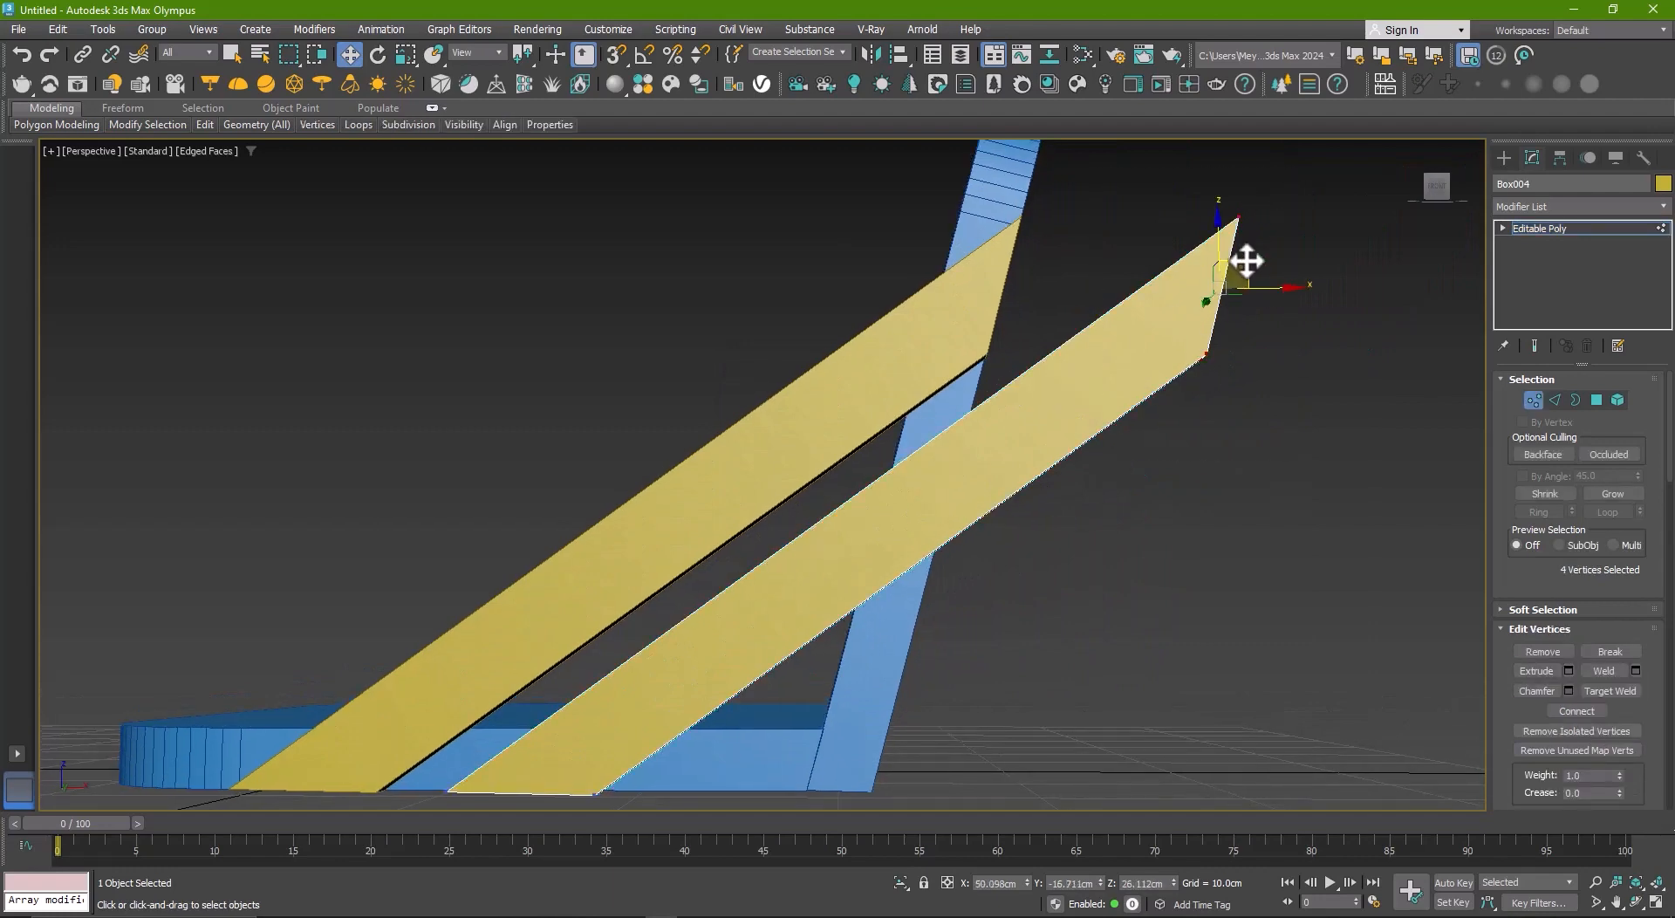
{"action": "left_click_drag", "start_coordinate": [1246, 260], "coordinate": [980, 454]}
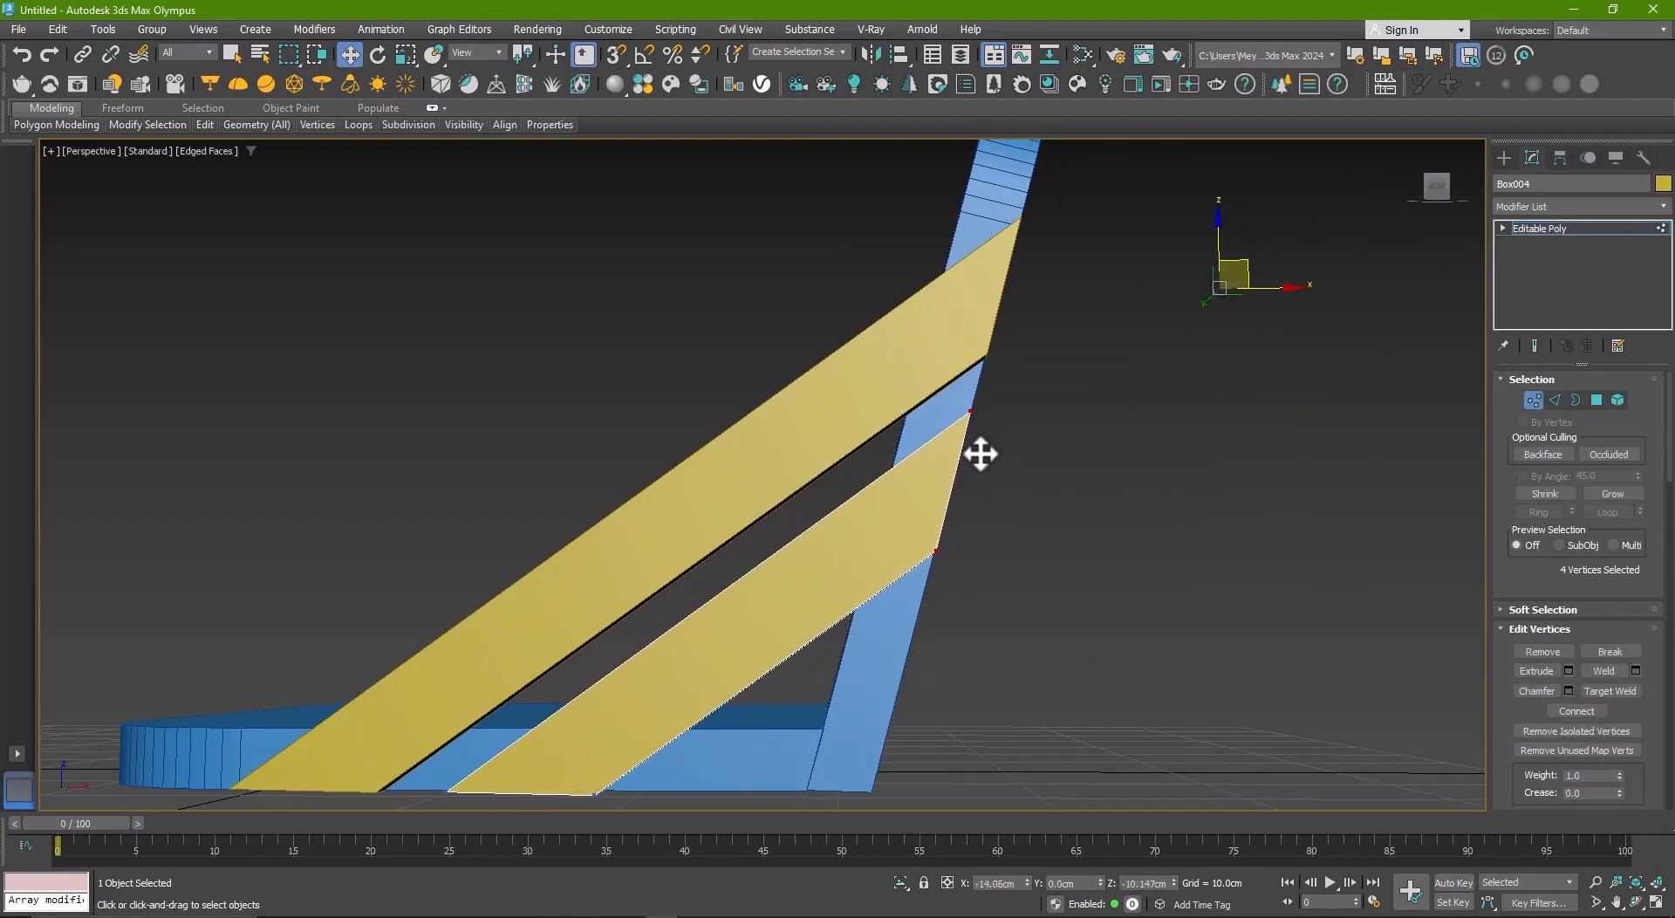
{"action": "key", "text": "1"}
- Copy the second bar along the X axis toward the rear to make a third bar
{"action": "mouse_move", "coordinate": [981, 460]}
{"action": "middle_mouse_down", "text": "alt"}
{"action": "mouse_move", "coordinate": [919, 490]}
{"action": "mouse_move", "coordinate": [1006, 490]}
{"action": "mouse_move", "coordinate": [951, 471]}
{"action": "middle_mouse_up", "text": "alt"}
{"action": "left_click_drag", "start_coordinate": [981, 486], "coordinate": [1196, 513], "text": "shift"}
{"action": "key", "text": "Return"}
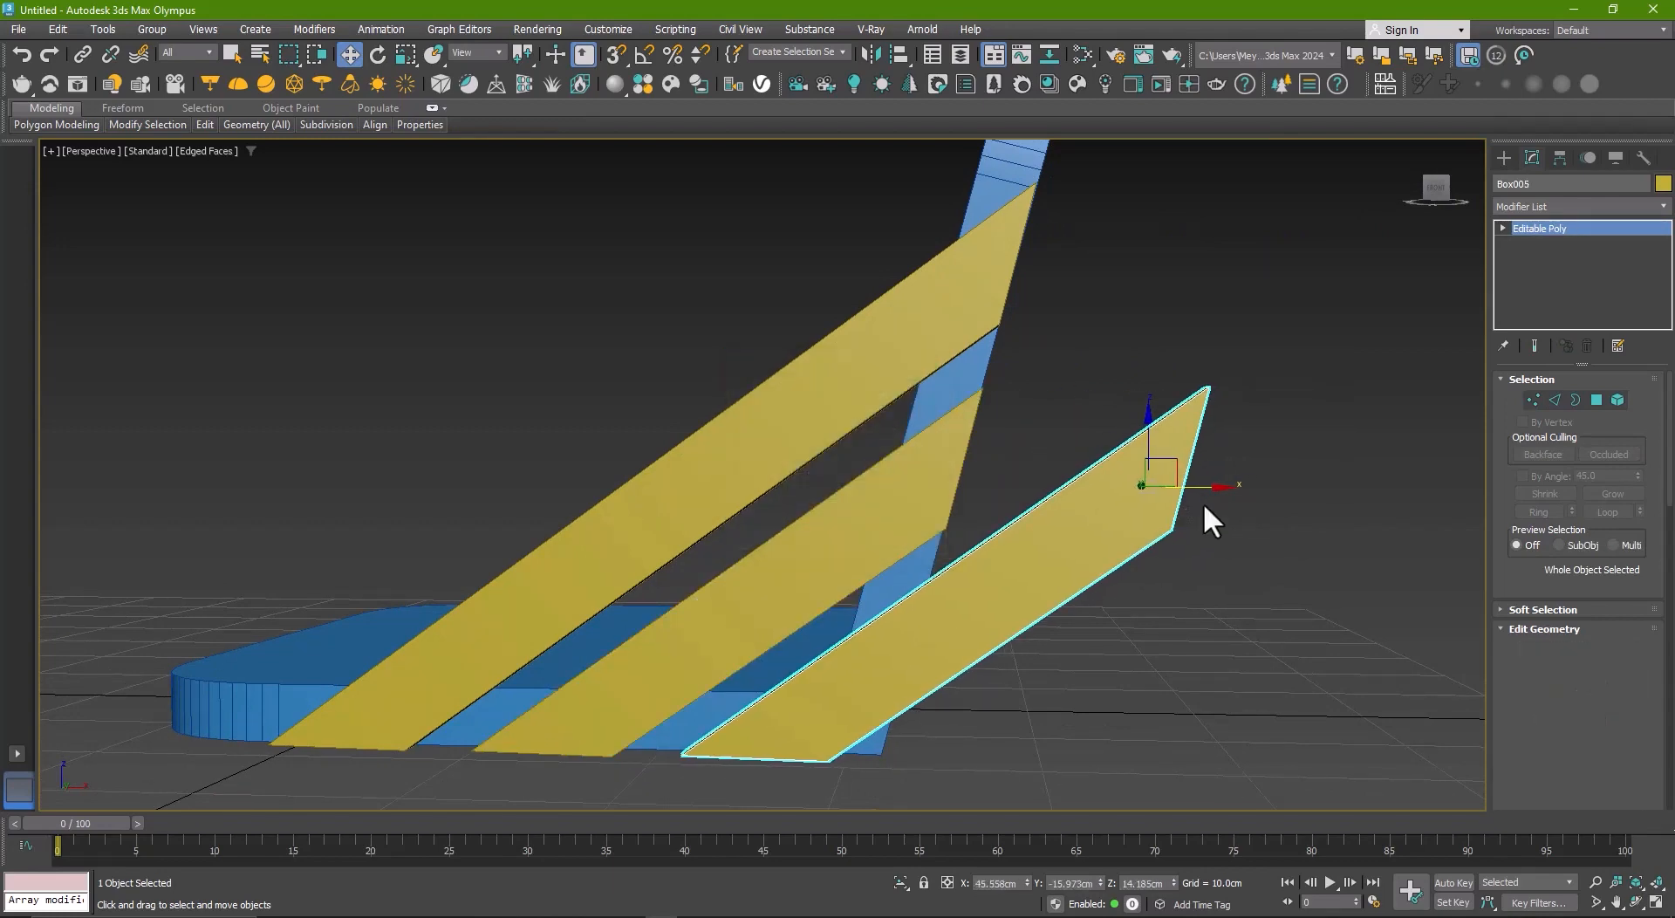
- Shorten the third bar by moving its upper end vertices onto the backrest's rear edge
{"action": "key", "text": "1"}
{"action": "mouse_move", "coordinate": [1213, 443]}
{"action": "left_mouse_down"}
{"action": "mouse_move", "coordinate": [1158, 505]}
{"action": "mouse_move", "coordinate": [951, 608]}
{"action": "left_mouse_up"}
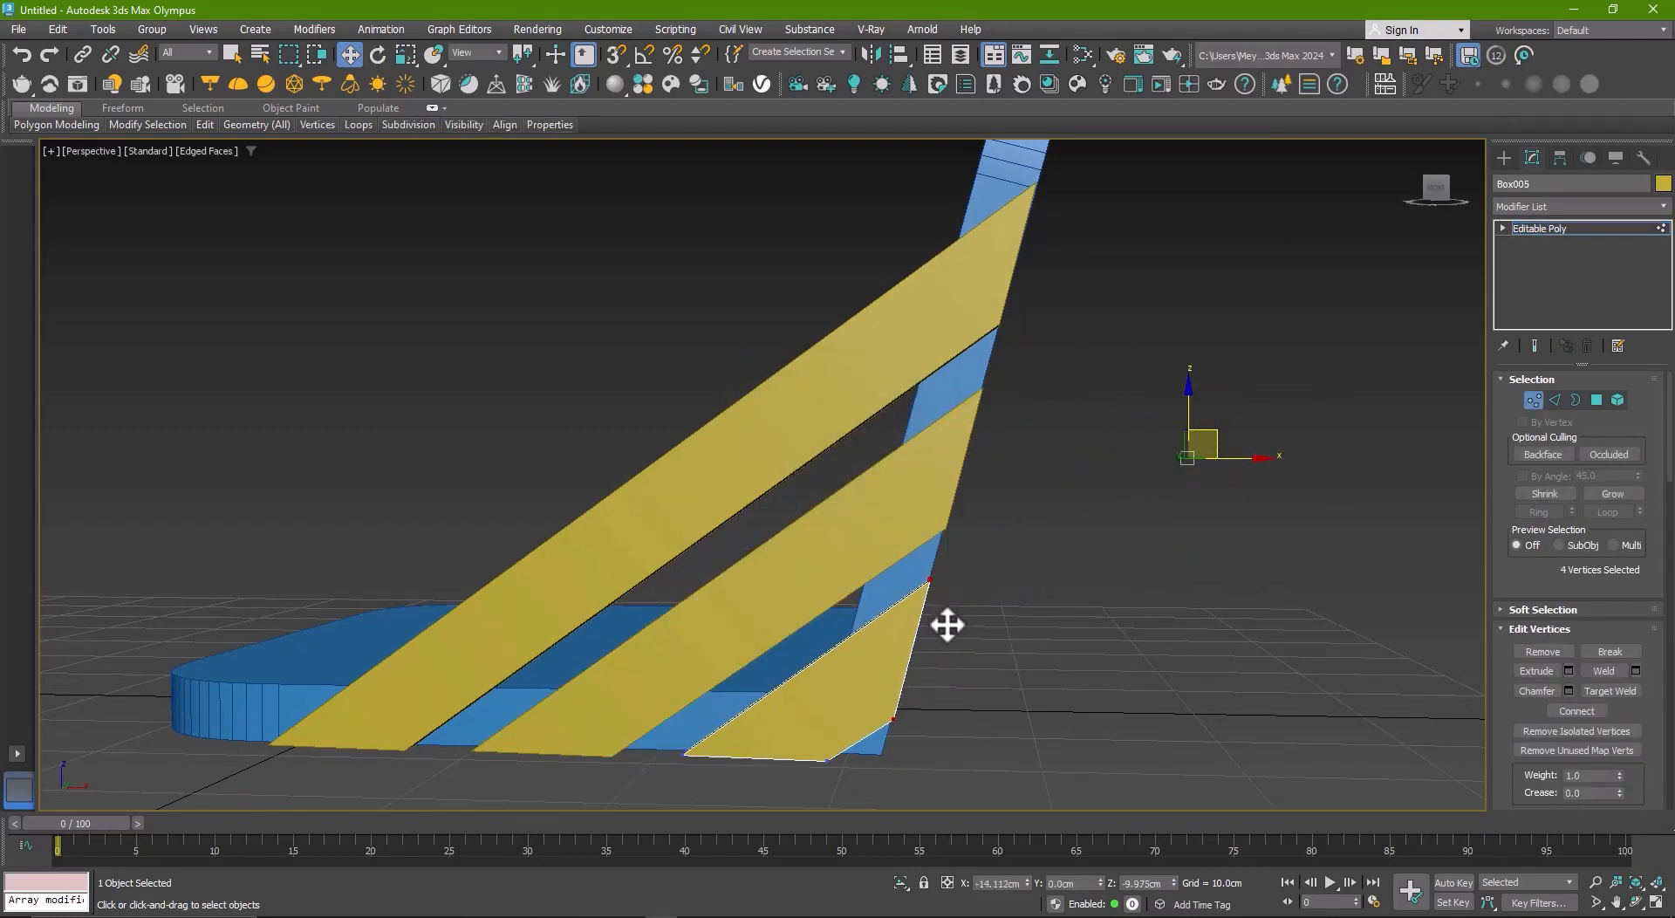
{"action": "mouse_move", "coordinate": [947, 625]}
{"action": "middle_mouse_down", "text": "alt"}
{"action": "mouse_move", "coordinate": [905, 624]}
{"action": "mouse_move", "coordinate": [944, 624]}
{"action": "middle_mouse_up", "text": "alt"}
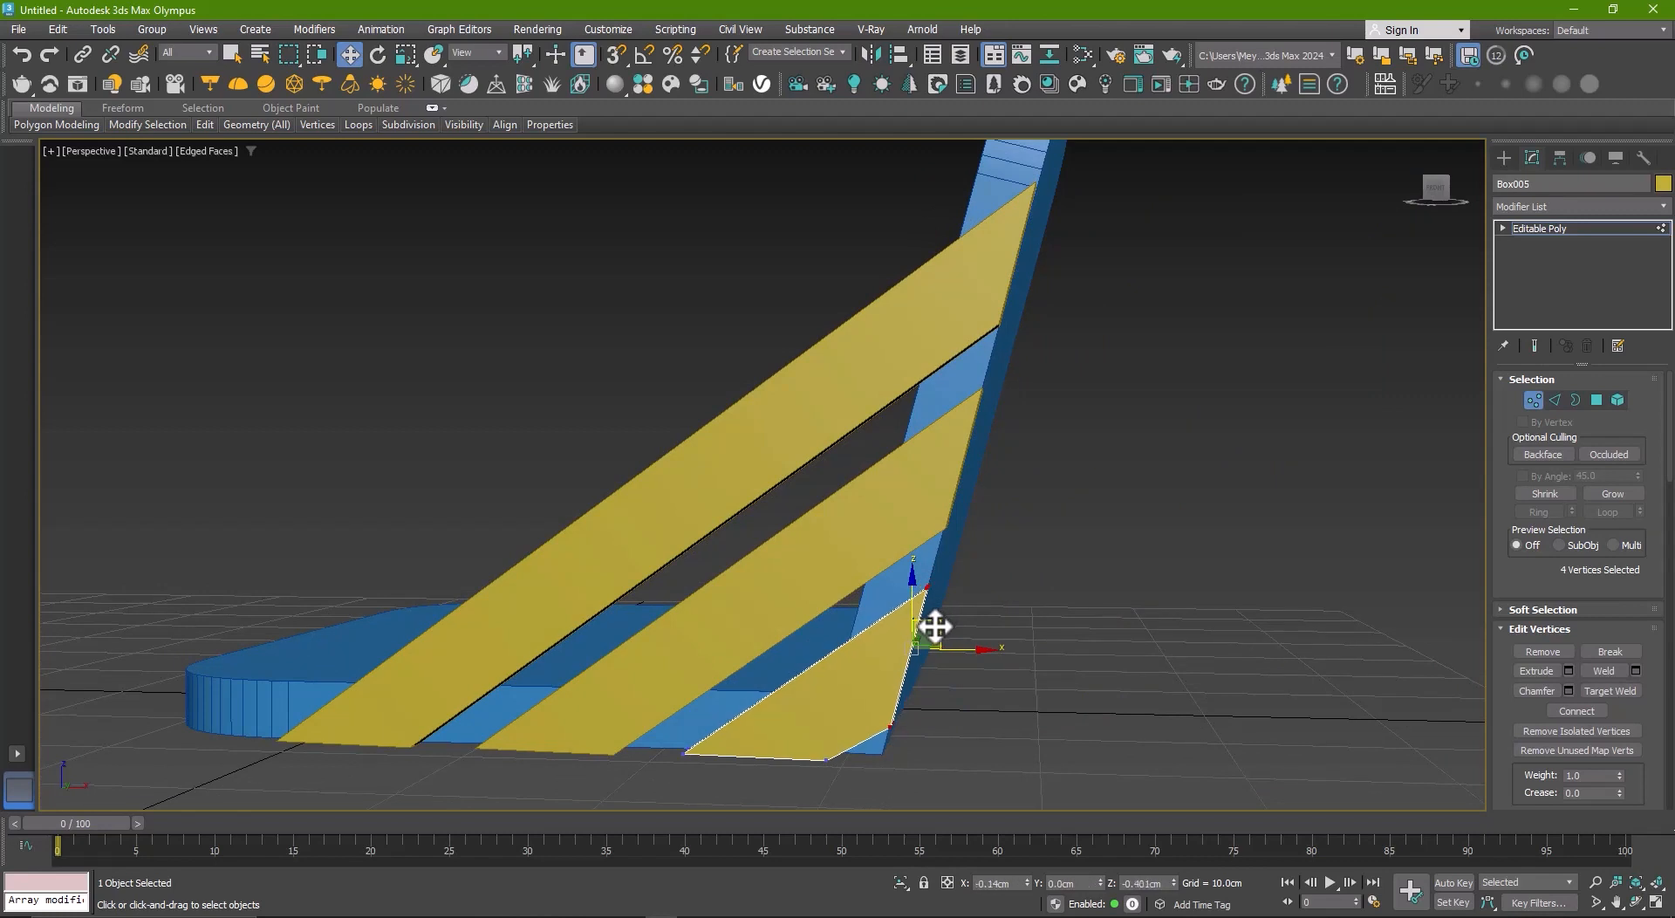
{"action": "key", "text": "1"}
- Select all three diagonal bars and mirror a clone of them along the Y axis
{"action": "middle_click_drag", "start_coordinate": [938, 604], "coordinate": [850, 650], "text": "alt"}
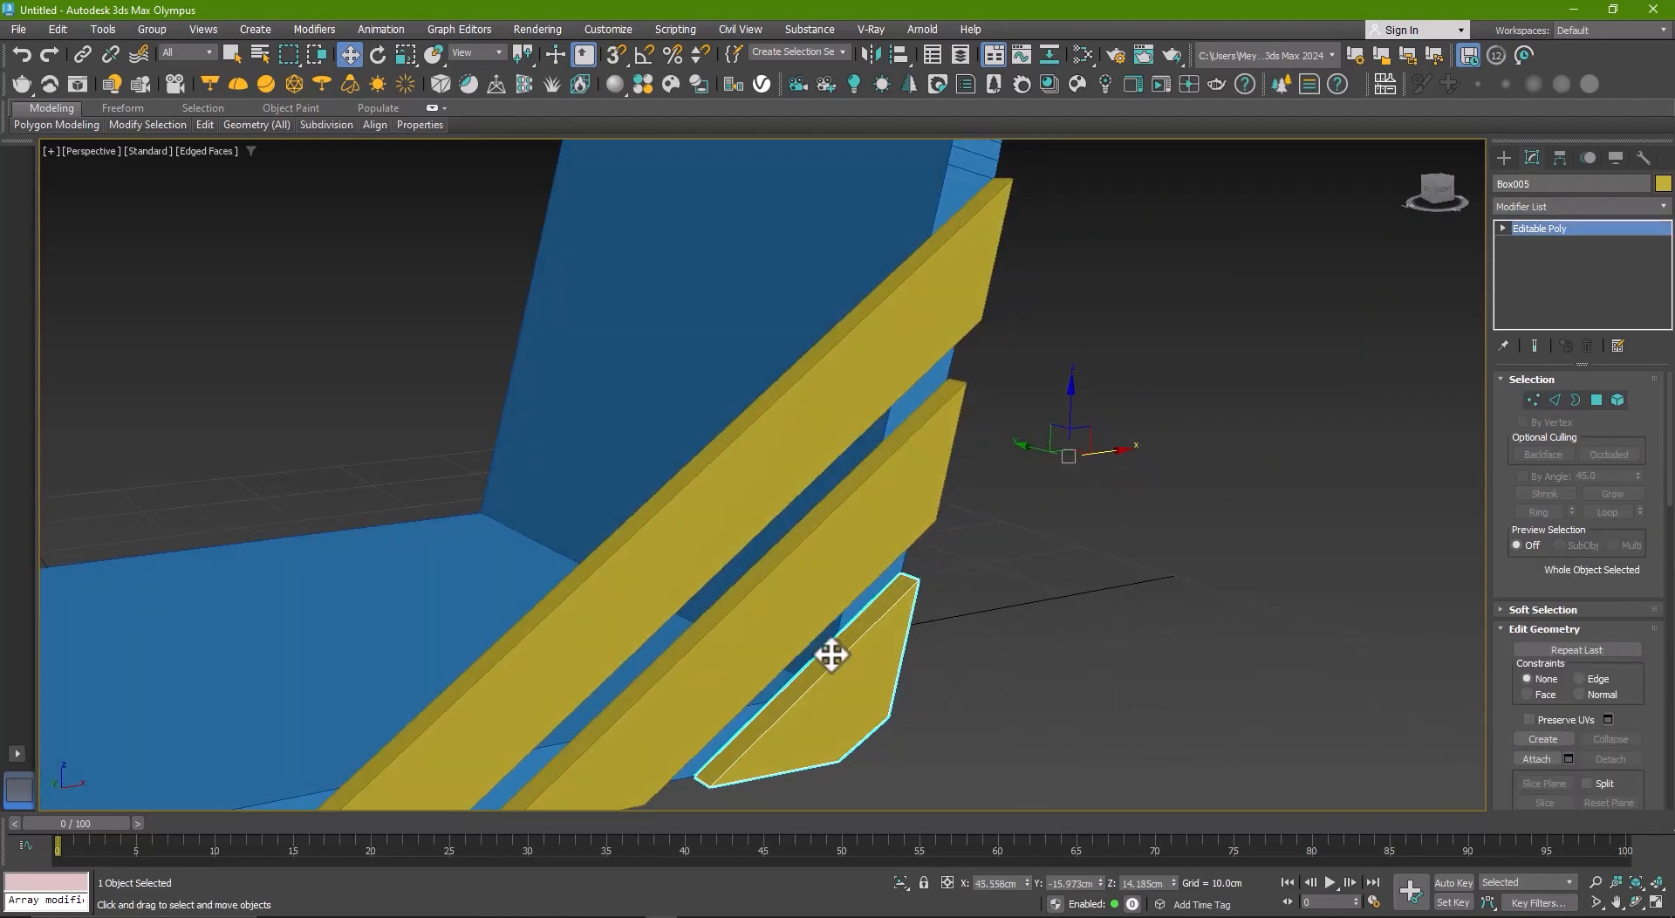
{"action": "left_click", "coordinate": [772, 609], "text": "ctrl"}
{"action": "left_click", "coordinate": [696, 557], "text": "ctrl"}
{"action": "scroll", "coordinate": [696, 557], "scroll_direction": "down", "scroll_amount": 3}
{"action": "middle_click_drag", "start_coordinate": [696, 557], "coordinate": [814, 594], "text": "alt"}
{"action": "left_click", "coordinate": [870, 55]}
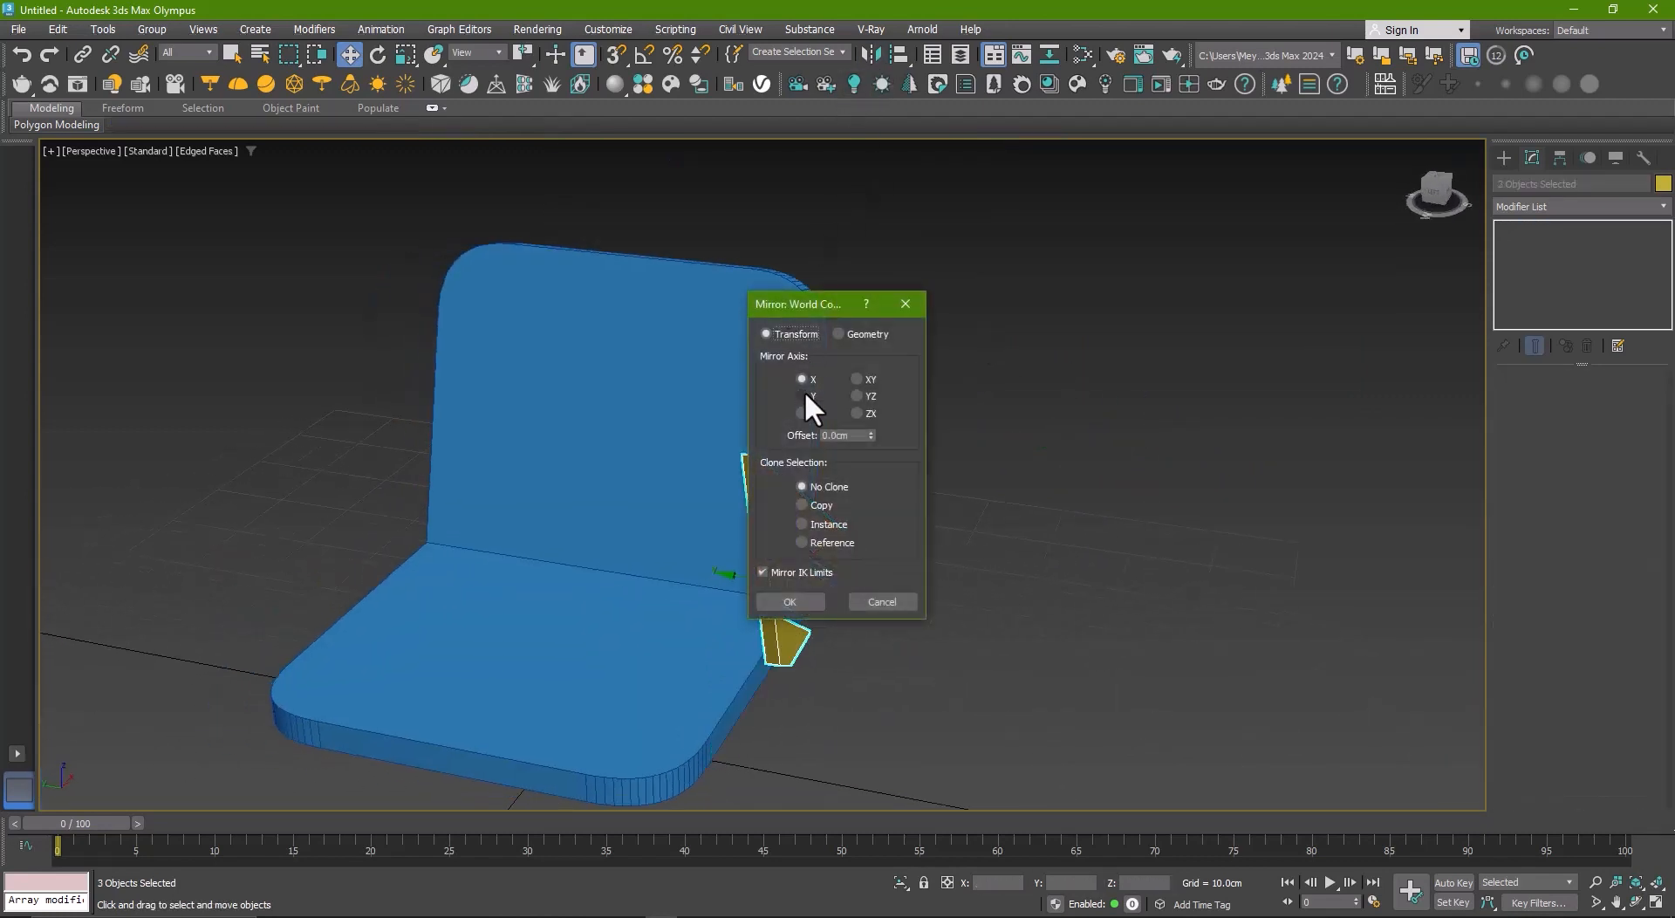
{"action": "left_click_drag", "start_coordinate": [806, 314], "coordinate": [977, 316]}
{"action": "left_click", "coordinate": [962, 597]}
- Move the mirrored bars along the Y axis until they sit against the opposite side of the chair
{"action": "left_click_drag", "start_coordinate": [793, 591], "coordinate": [341, 553]}
{"action": "middle_click_drag", "start_coordinate": [340, 554], "coordinate": [336, 479], "text": "alt"}
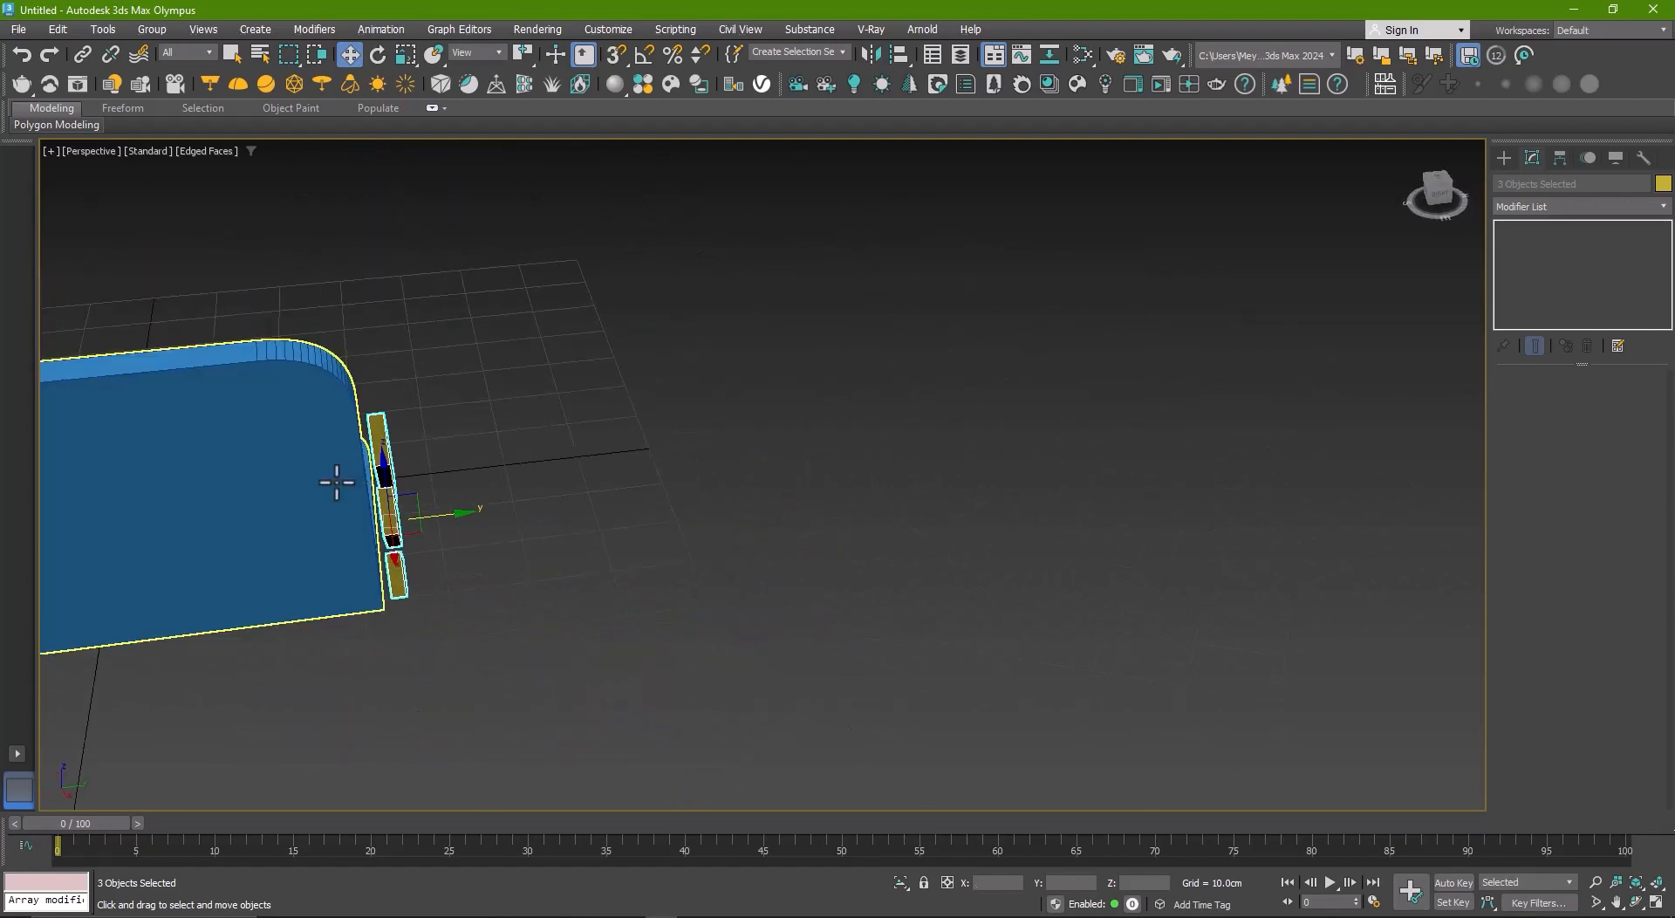
{"action": "middle_click_drag", "start_coordinate": [424, 513], "coordinate": [248, 454], "text": "alt"}
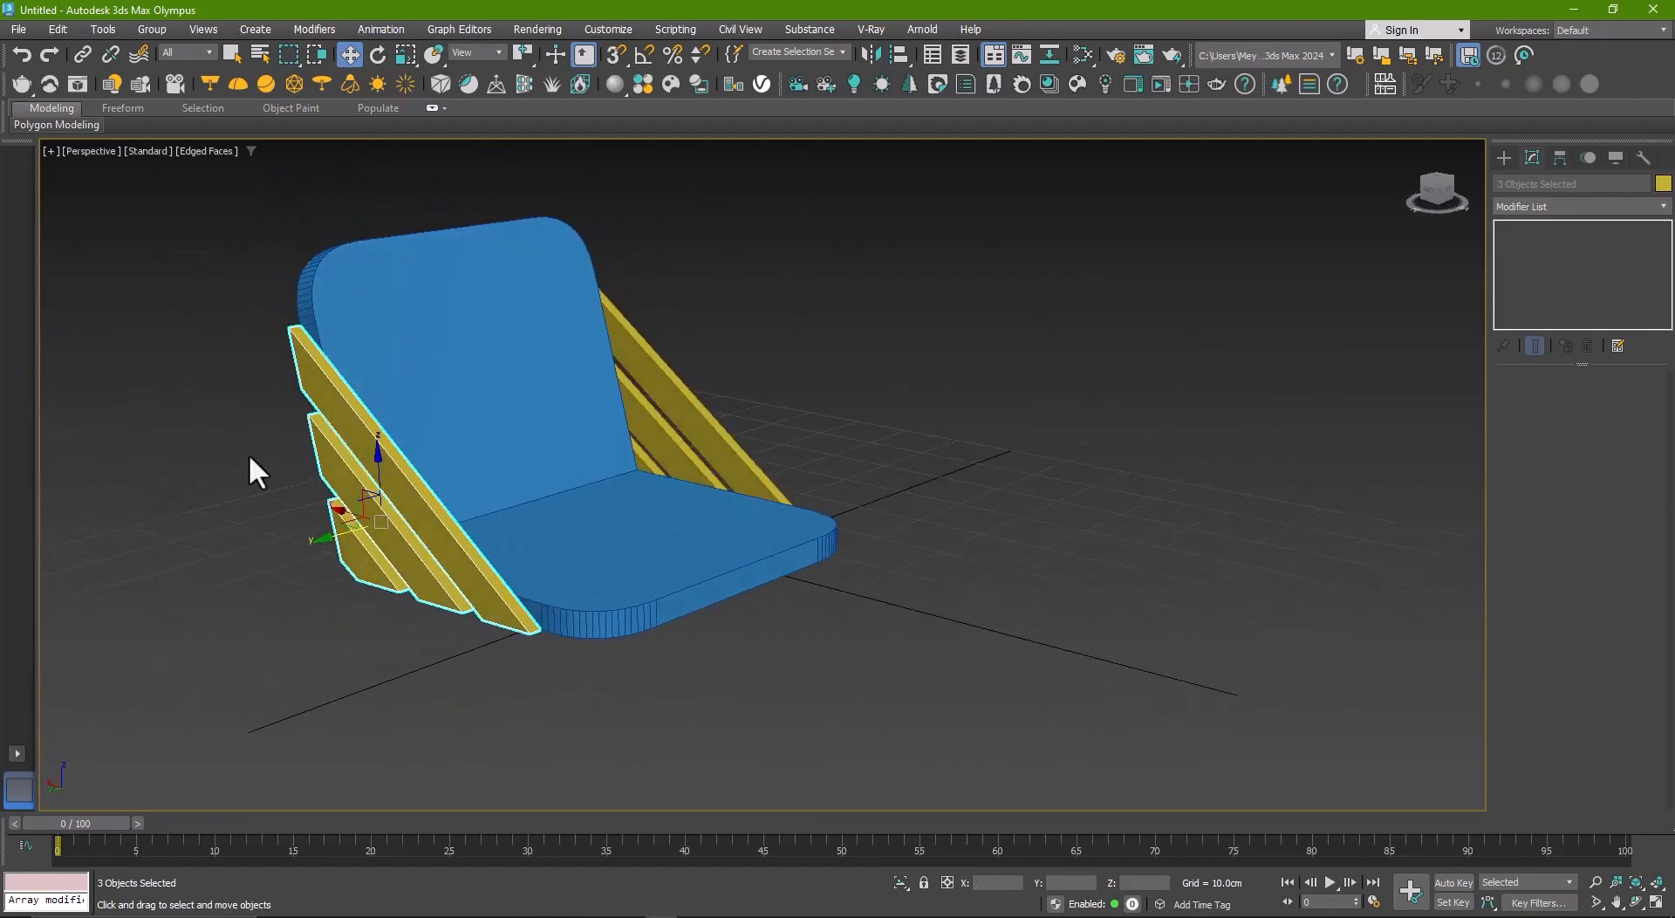
- Select every part of the chair and raise it along the Z axis to leave room for a base underneath
{"action": "scroll", "coordinate": [248, 453], "scroll_direction": "down", "scroll_amount": 3}
{"action": "middle_click_drag", "start_coordinate": [523, 462], "coordinate": [584, 558]}
{"action": "middle_click_drag", "start_coordinate": [733, 567], "coordinate": [756, 578]}
{"action": "left_click_drag", "start_coordinate": [798, 423], "coordinate": [451, 619]}
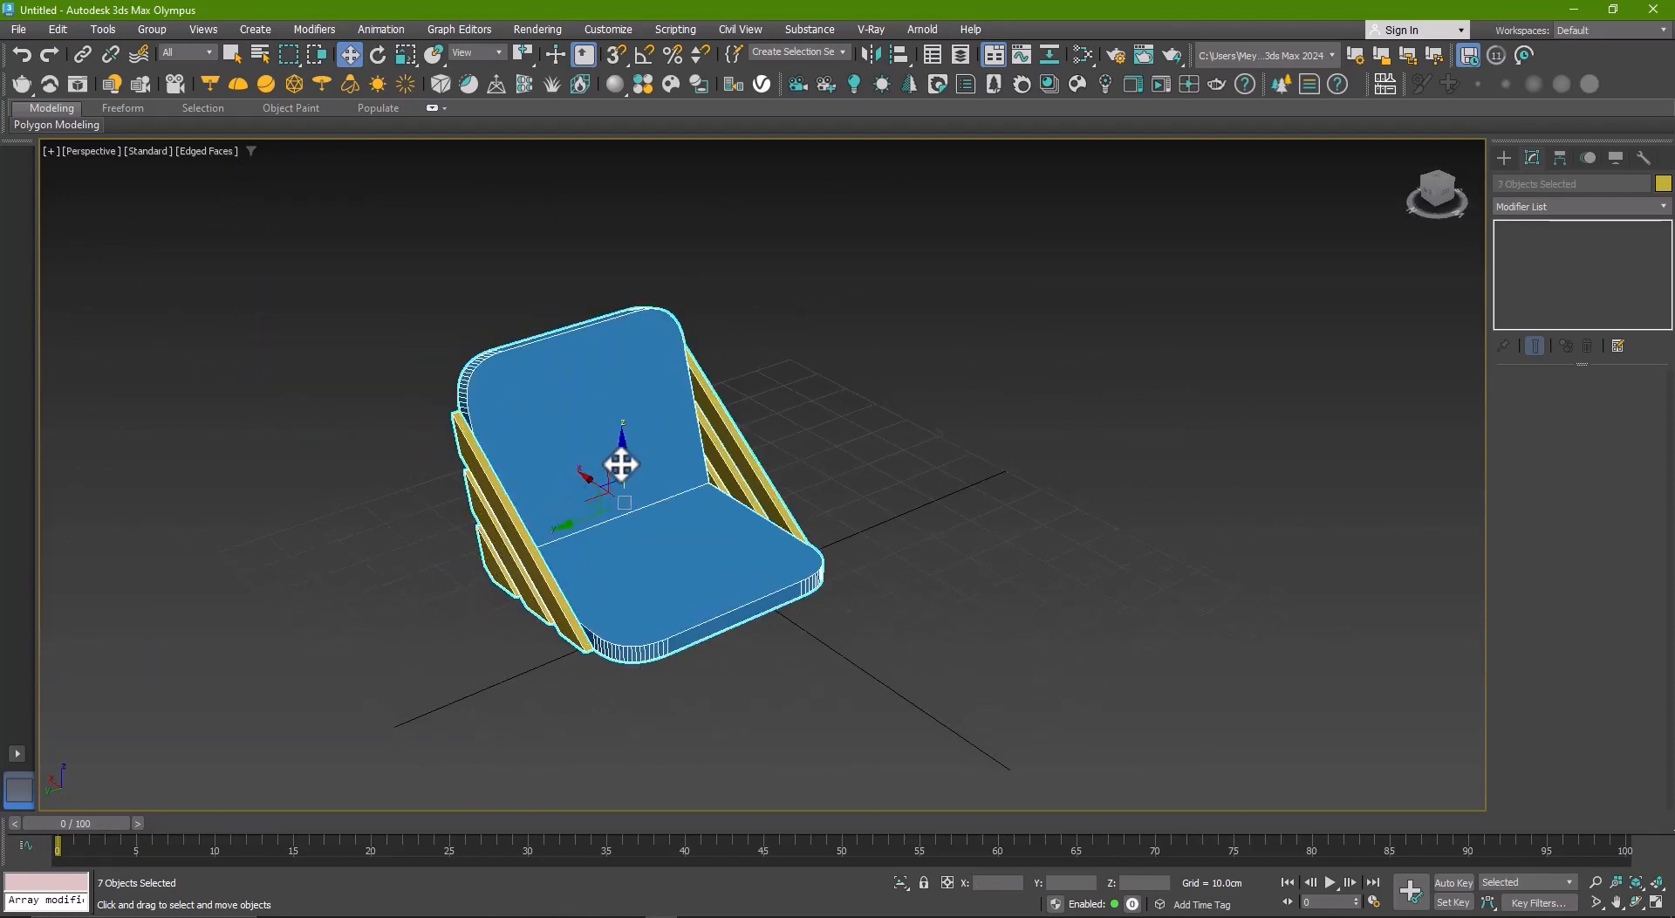
{"action": "left_click_drag", "start_coordinate": [620, 463], "coordinate": [621, 361]}
{"action": "left_click", "coordinate": [883, 458]}
{"action": "middle_click_drag", "start_coordinate": [746, 471], "coordinate": [750, 541], "text": "alt"}
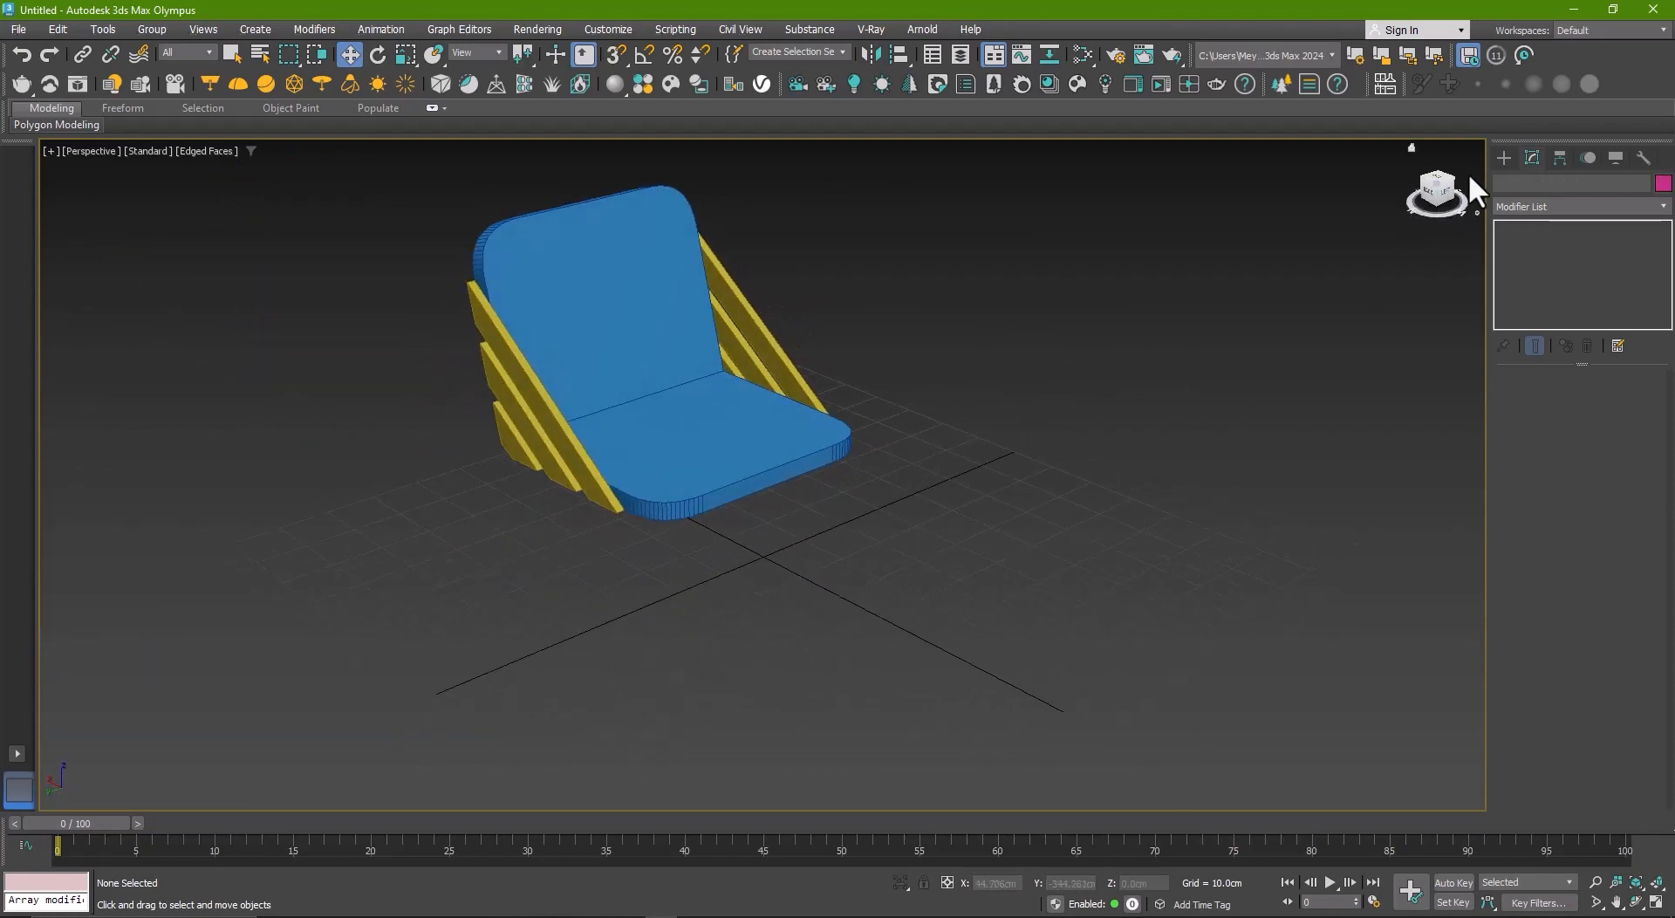
- Draw an open, angled line with two segments in front of the seat in the Top view, with the grid hidden
{"action": "left_click", "coordinate": [1503, 157]}
{"action": "key", "text": "alt+w"}
{"action": "left_click", "coordinate": [534, 427]}
{"action": "key", "text": "alt+w"}
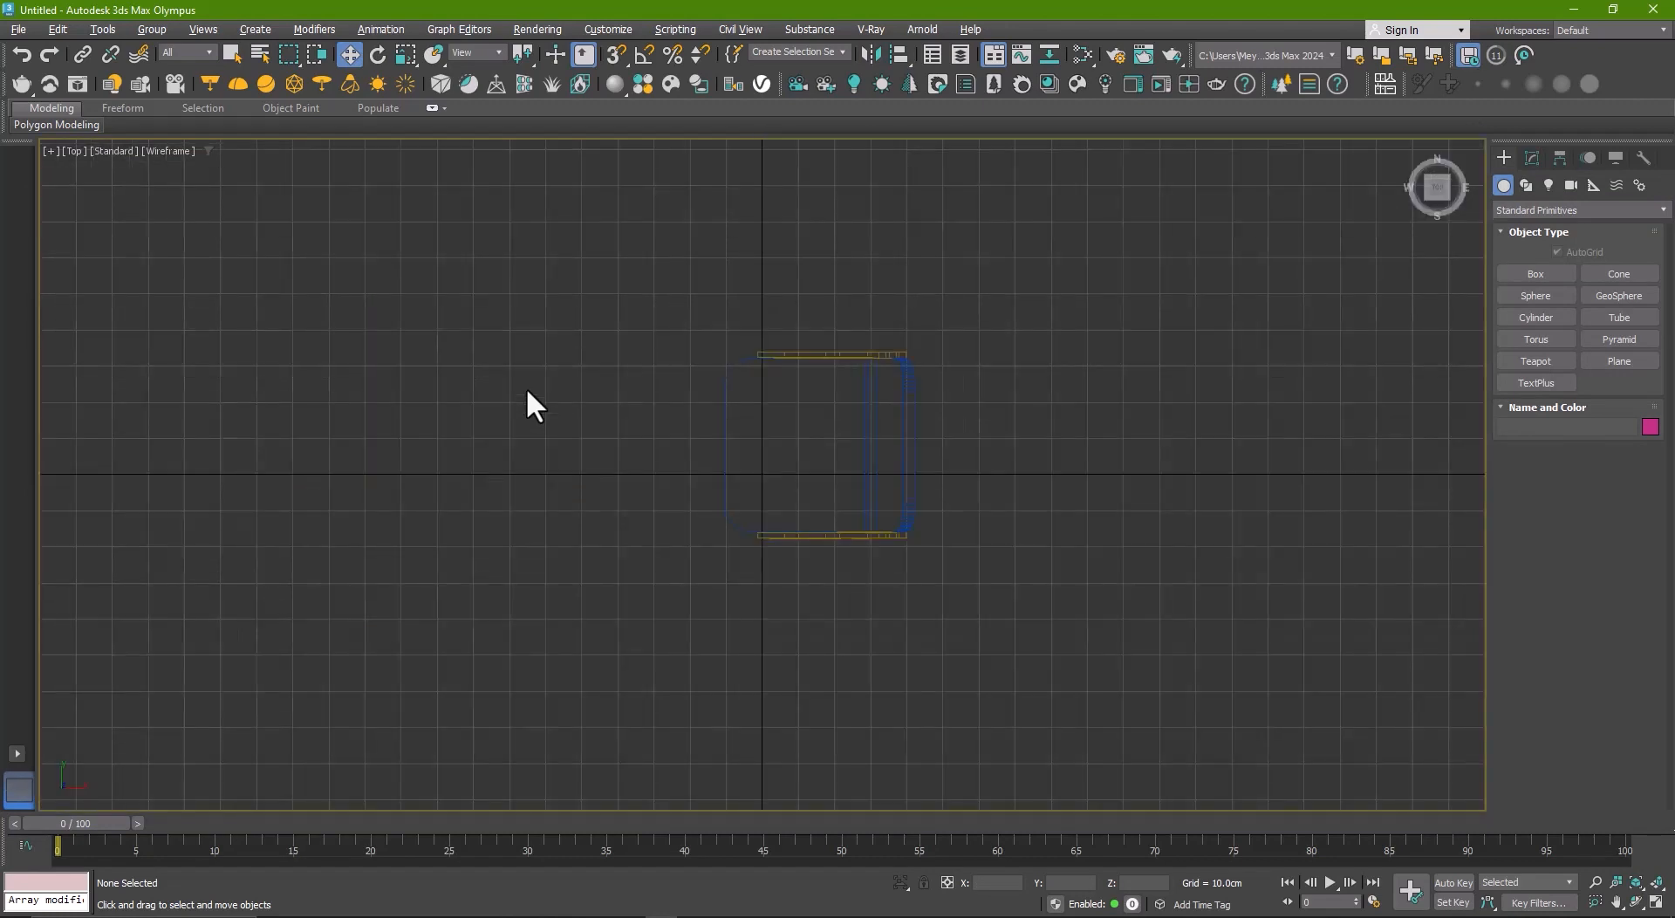
{"action": "scroll", "coordinate": [667, 429], "scroll_direction": "up", "scroll_amount": 2}
{"action": "key", "text": "g"}
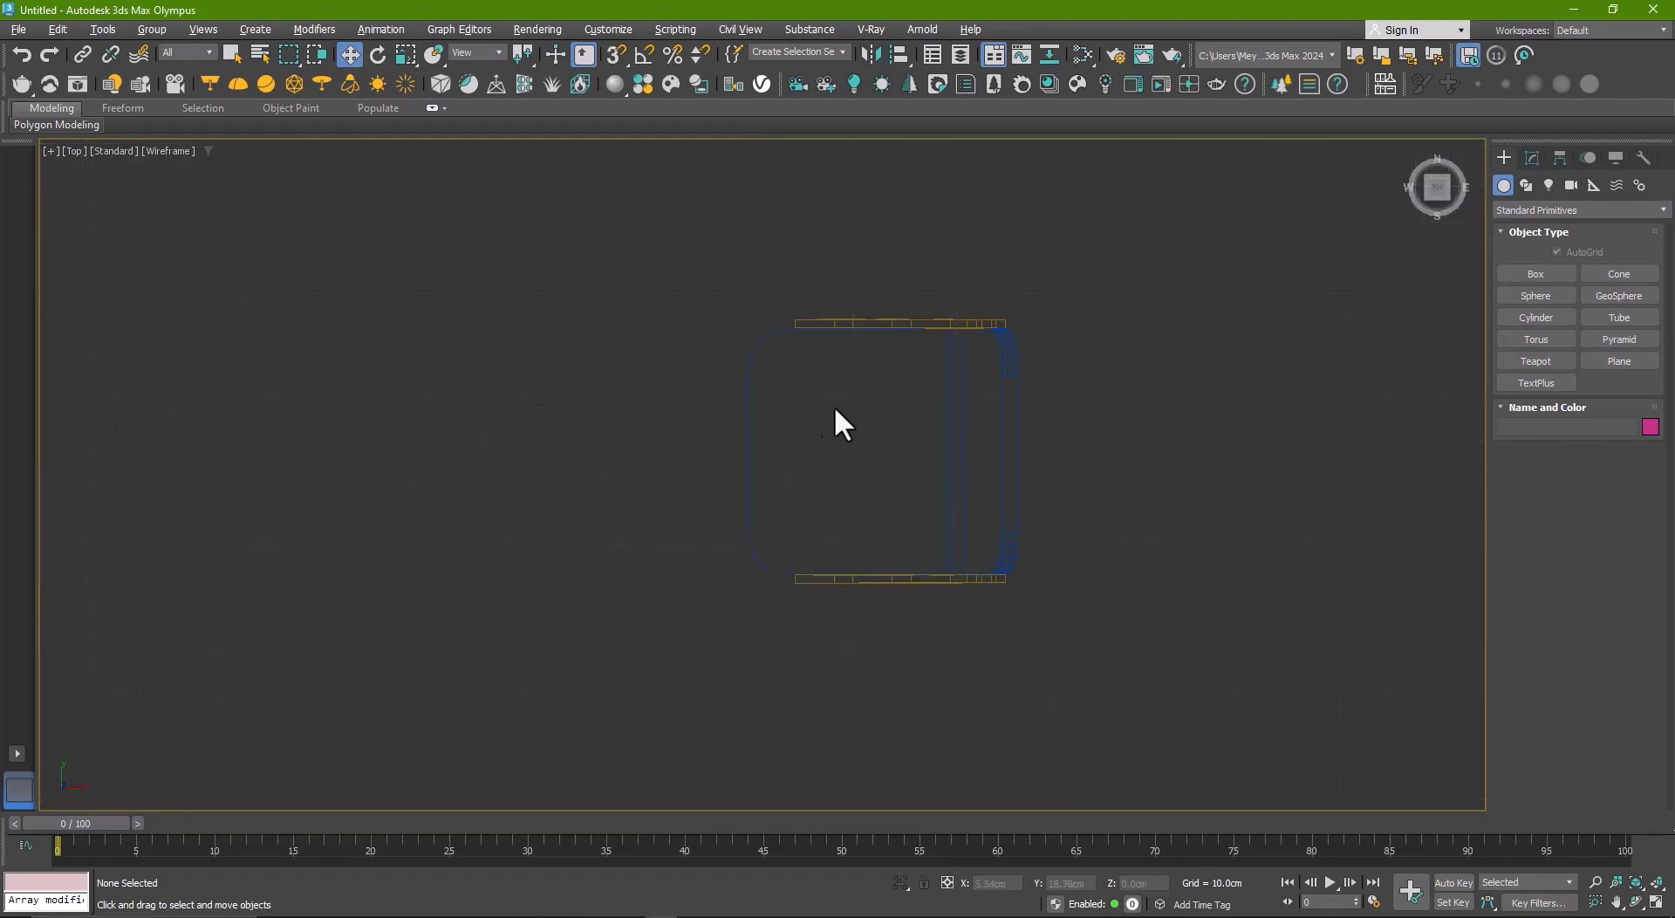
{"action": "left_click", "coordinate": [1526, 185]}
{"action": "left_click", "coordinate": [1535, 296]}
{"action": "left_click", "coordinate": [524, 445]}
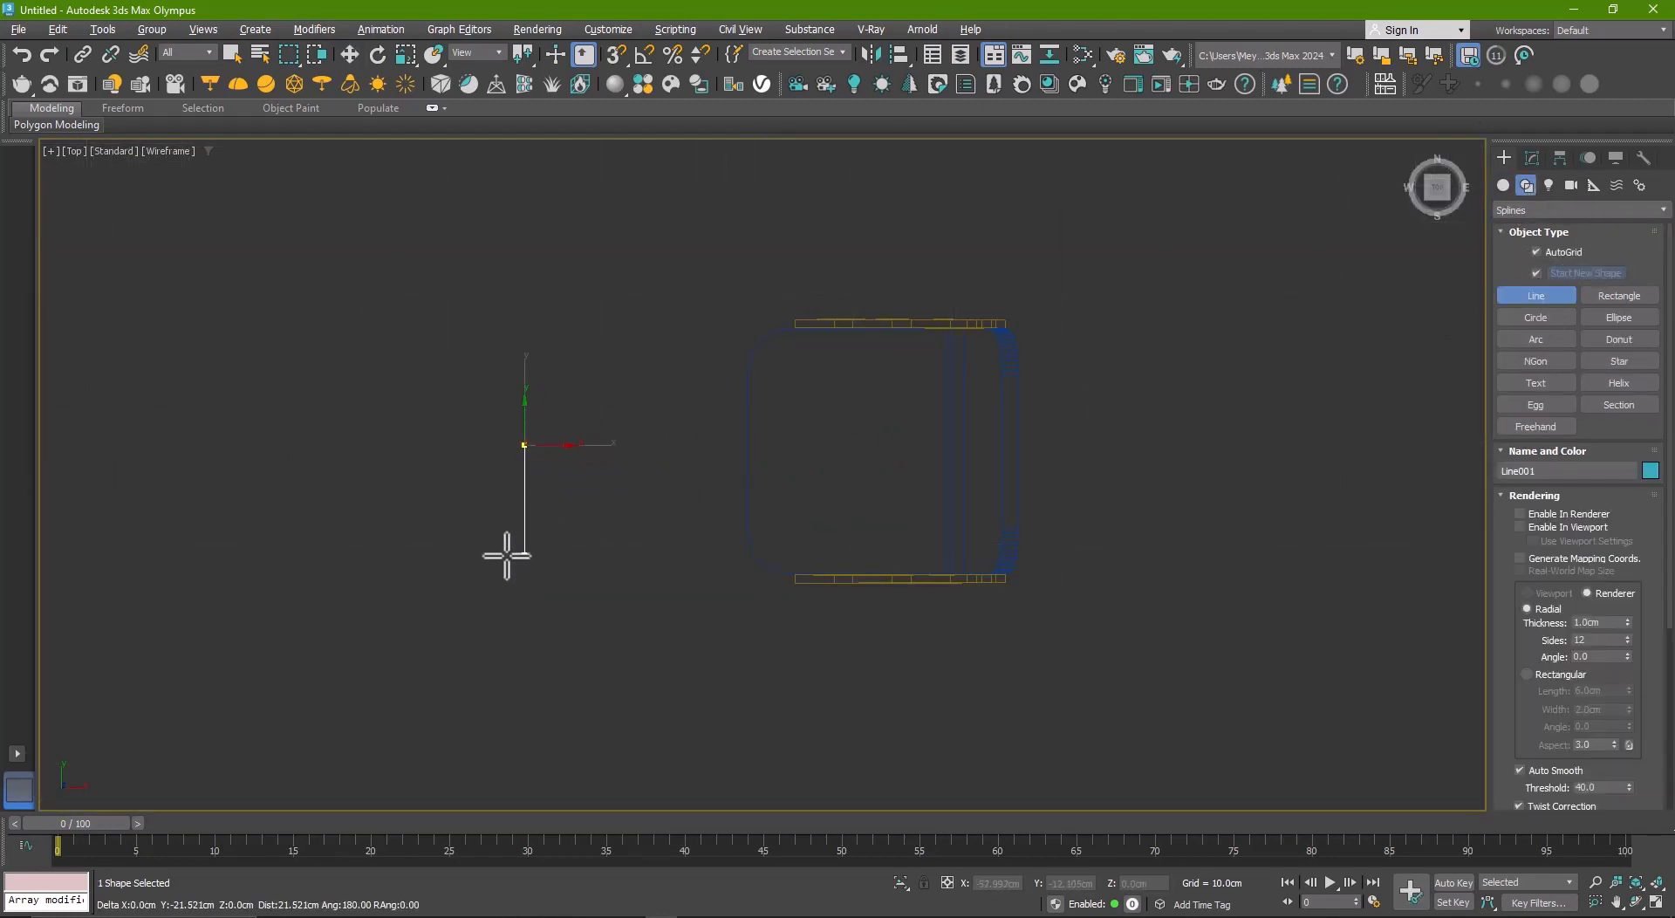
{"action": "right_click", "coordinate": [711, 480]}
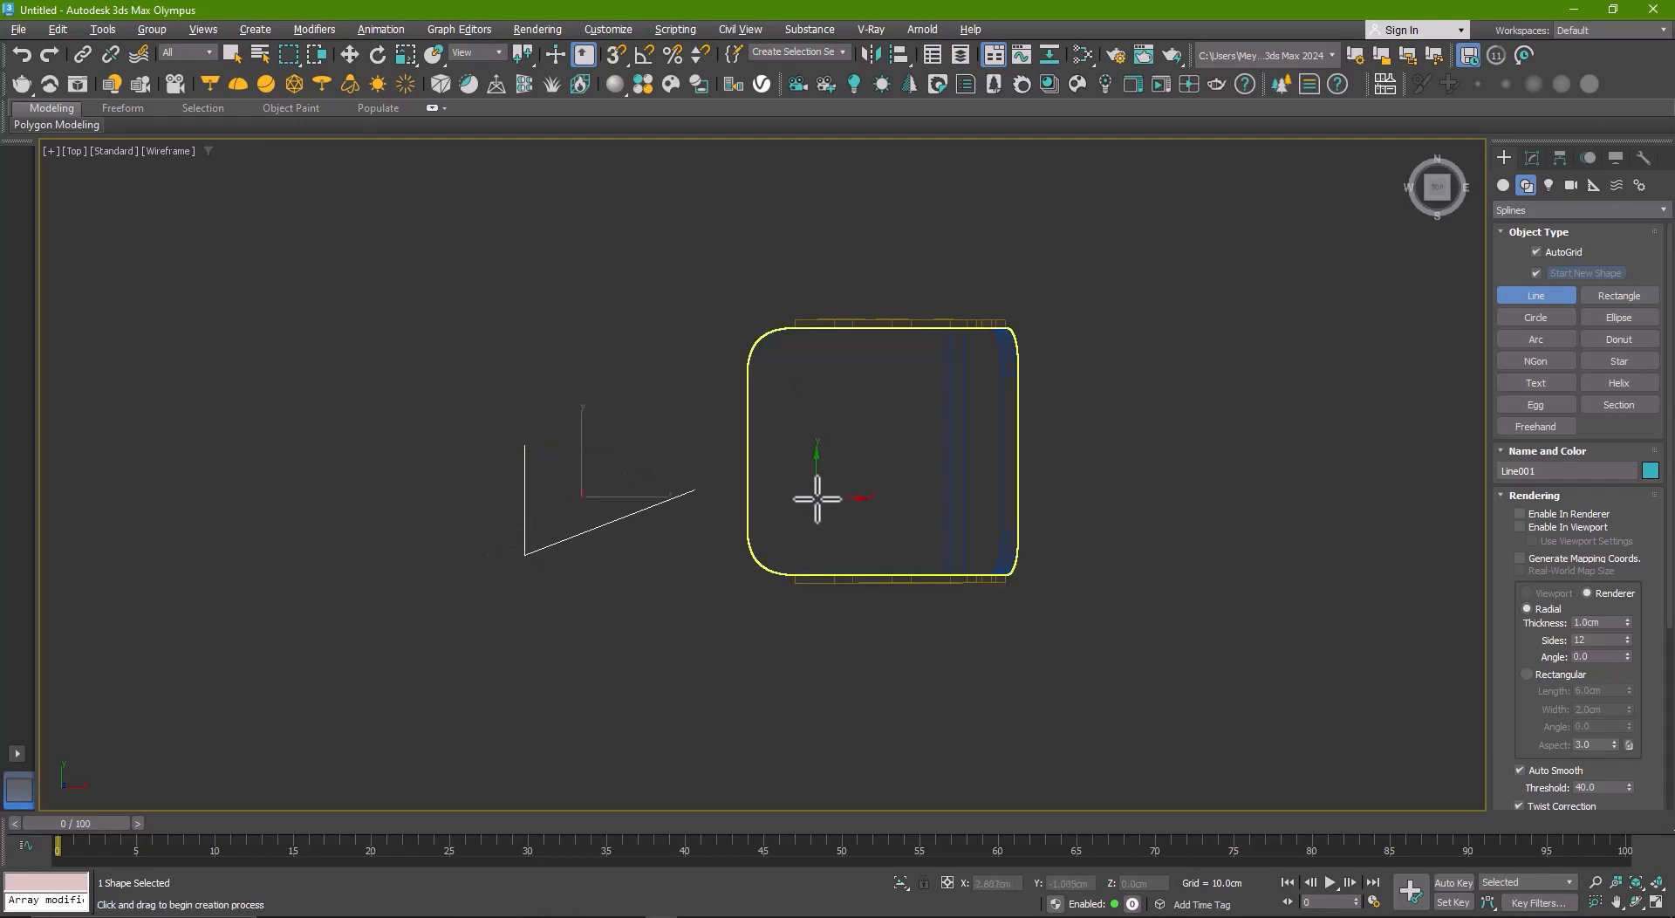
- Make the angled line visible in the renderer and viewport with a rectangular cross-section
{"action": "key", "text": "alt+w"}
{"action": "middle_click", "coordinate": [1200, 561]}
{"action": "key", "text": "alt+w"}
{"action": "left_click", "coordinate": [1531, 158]}
{"action": "left_click", "coordinate": [1519, 398]}
{"action": "left_click", "coordinate": [1520, 408]}
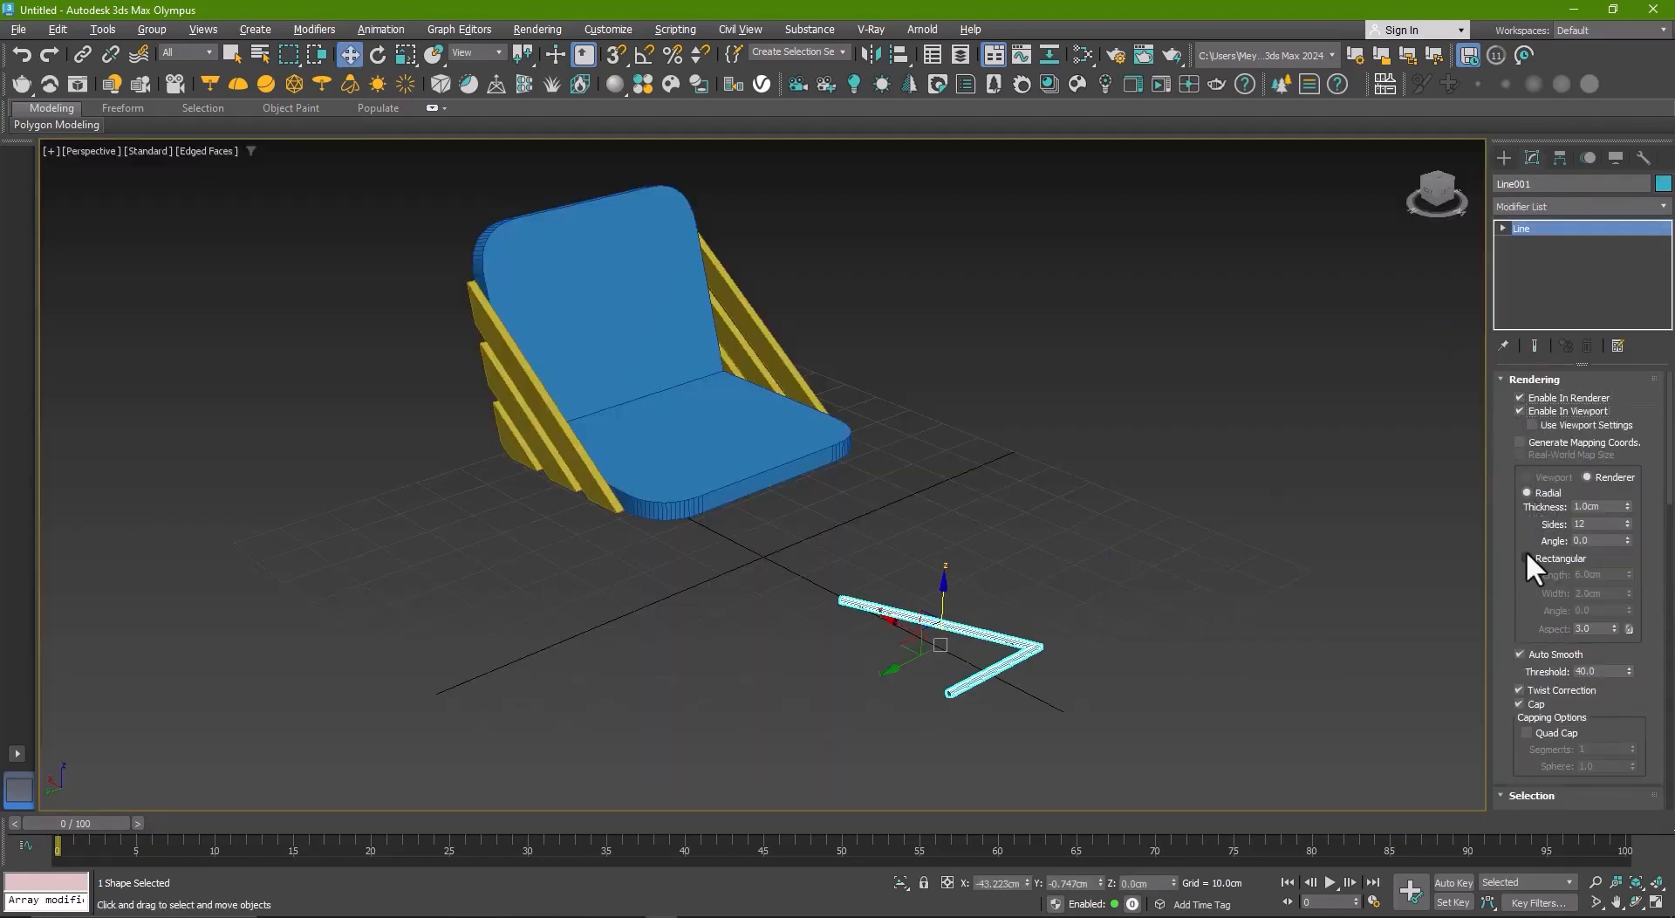
{"action": "left_click", "coordinate": [1526, 557]}
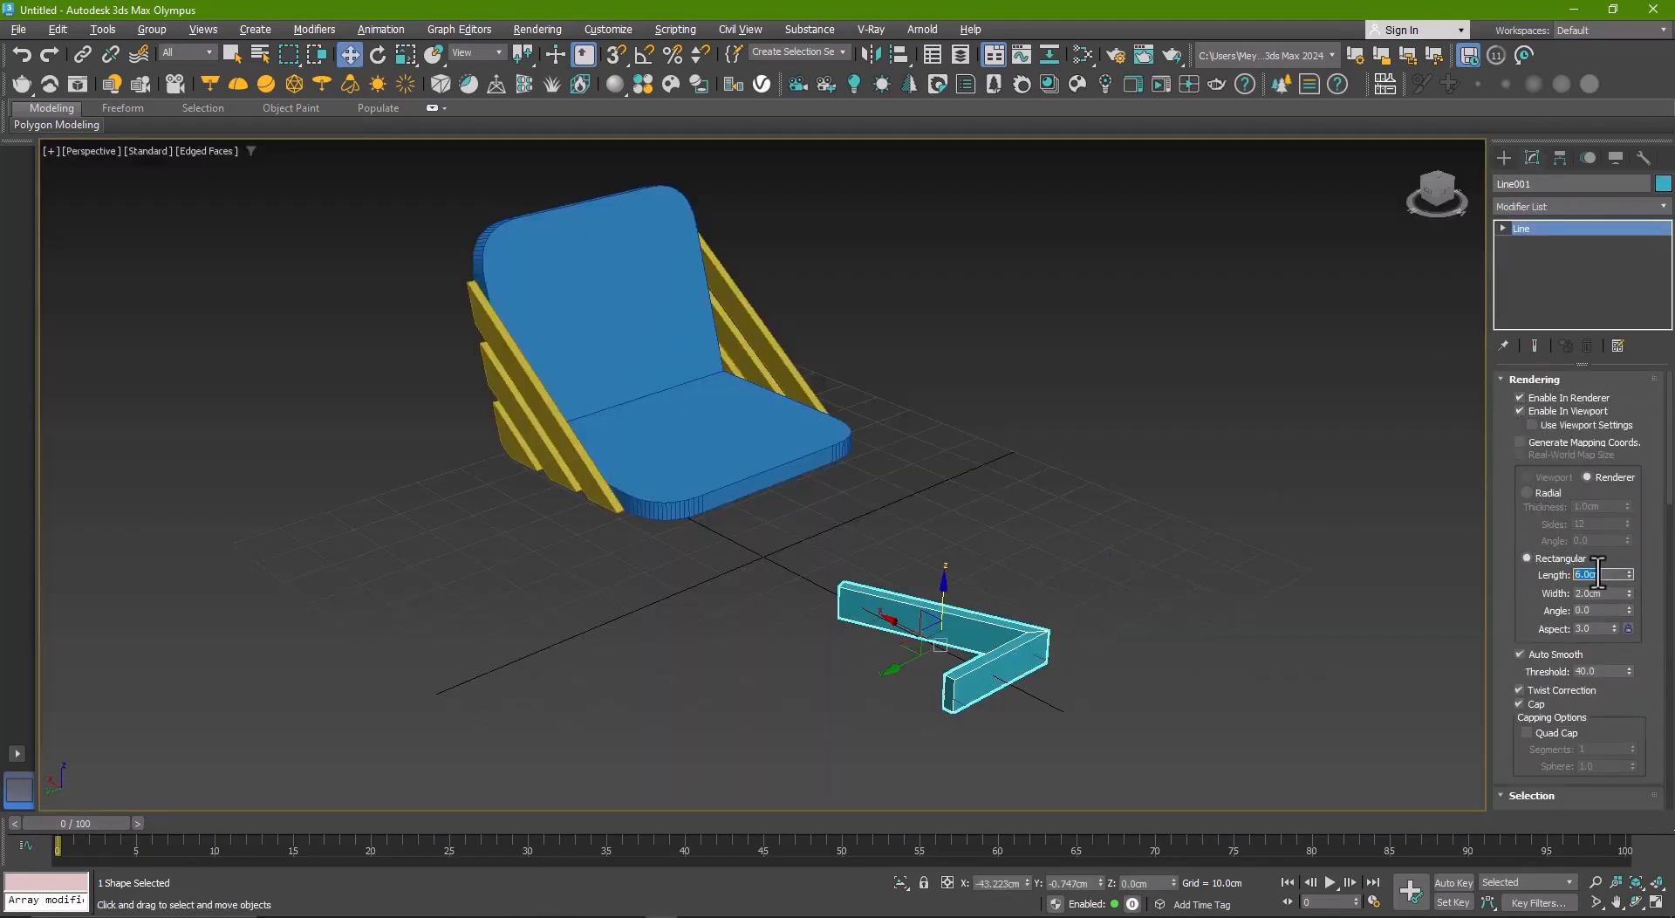
- Set the line's rectangular cross-section to a length and width of 8 cm
{"action": "type", "text": "9"}
{"action": "double_click", "coordinate": [1597, 595]}
{"action": "type", "text": "9"}
{"action": "double_click", "coordinate": [1601, 579]}
{"action": "double_click", "coordinate": [1605, 592]}
{"action": "type", "text": "8"}
{"action": "key", "text": "Return"}
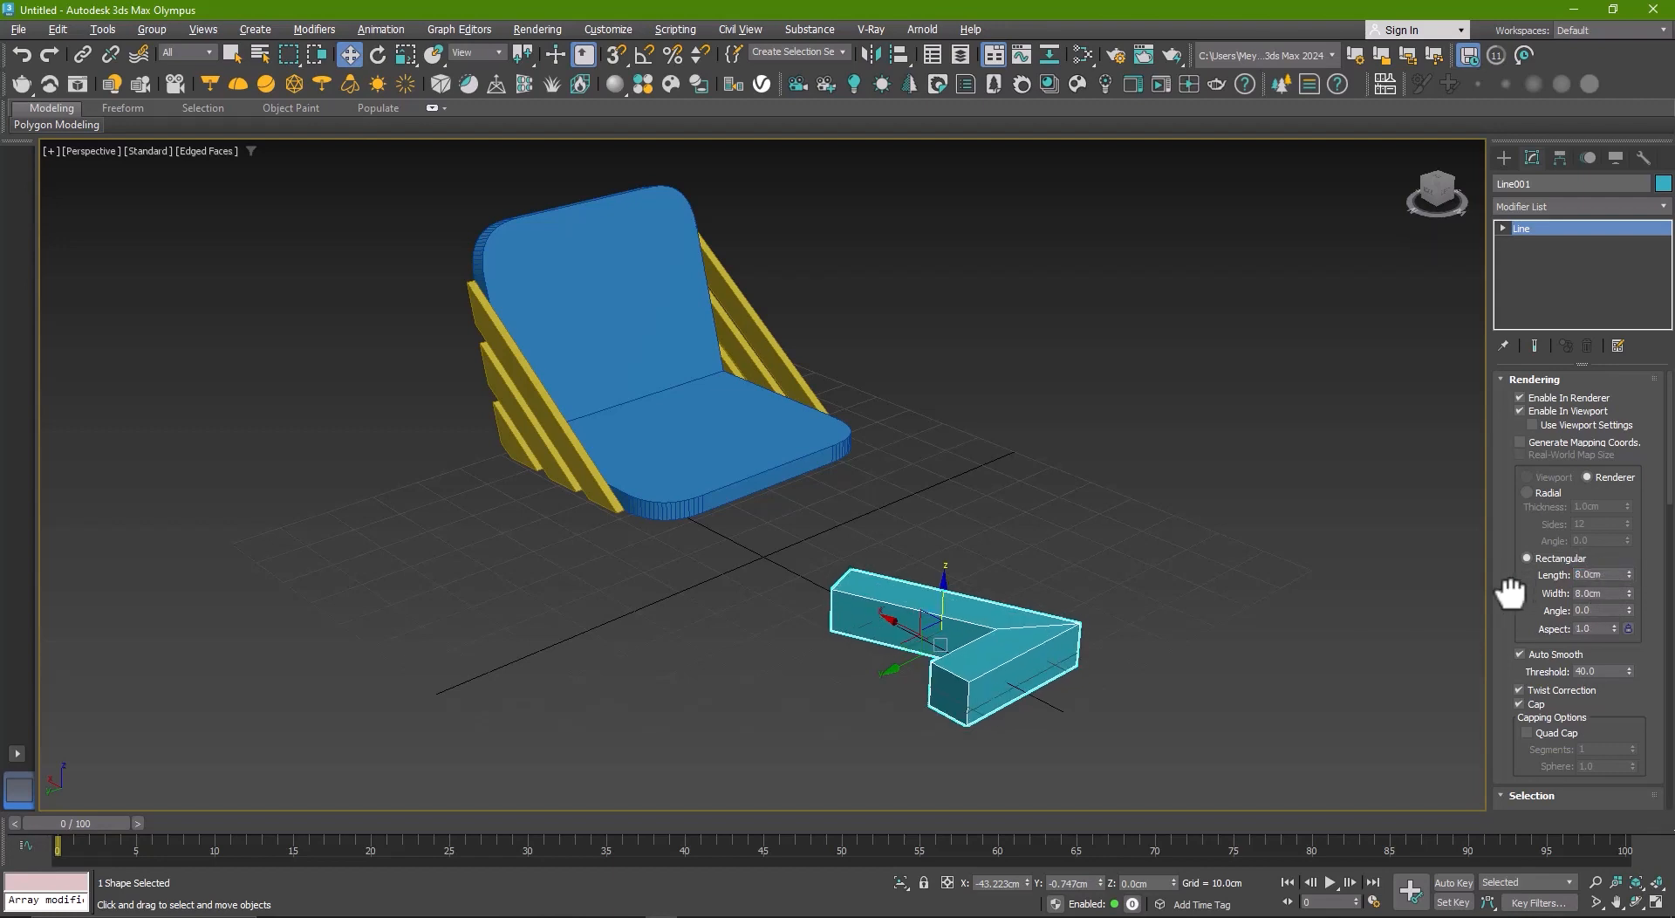
{"action": "middle_click_drag", "start_coordinate": [1034, 575], "coordinate": [1073, 571]}
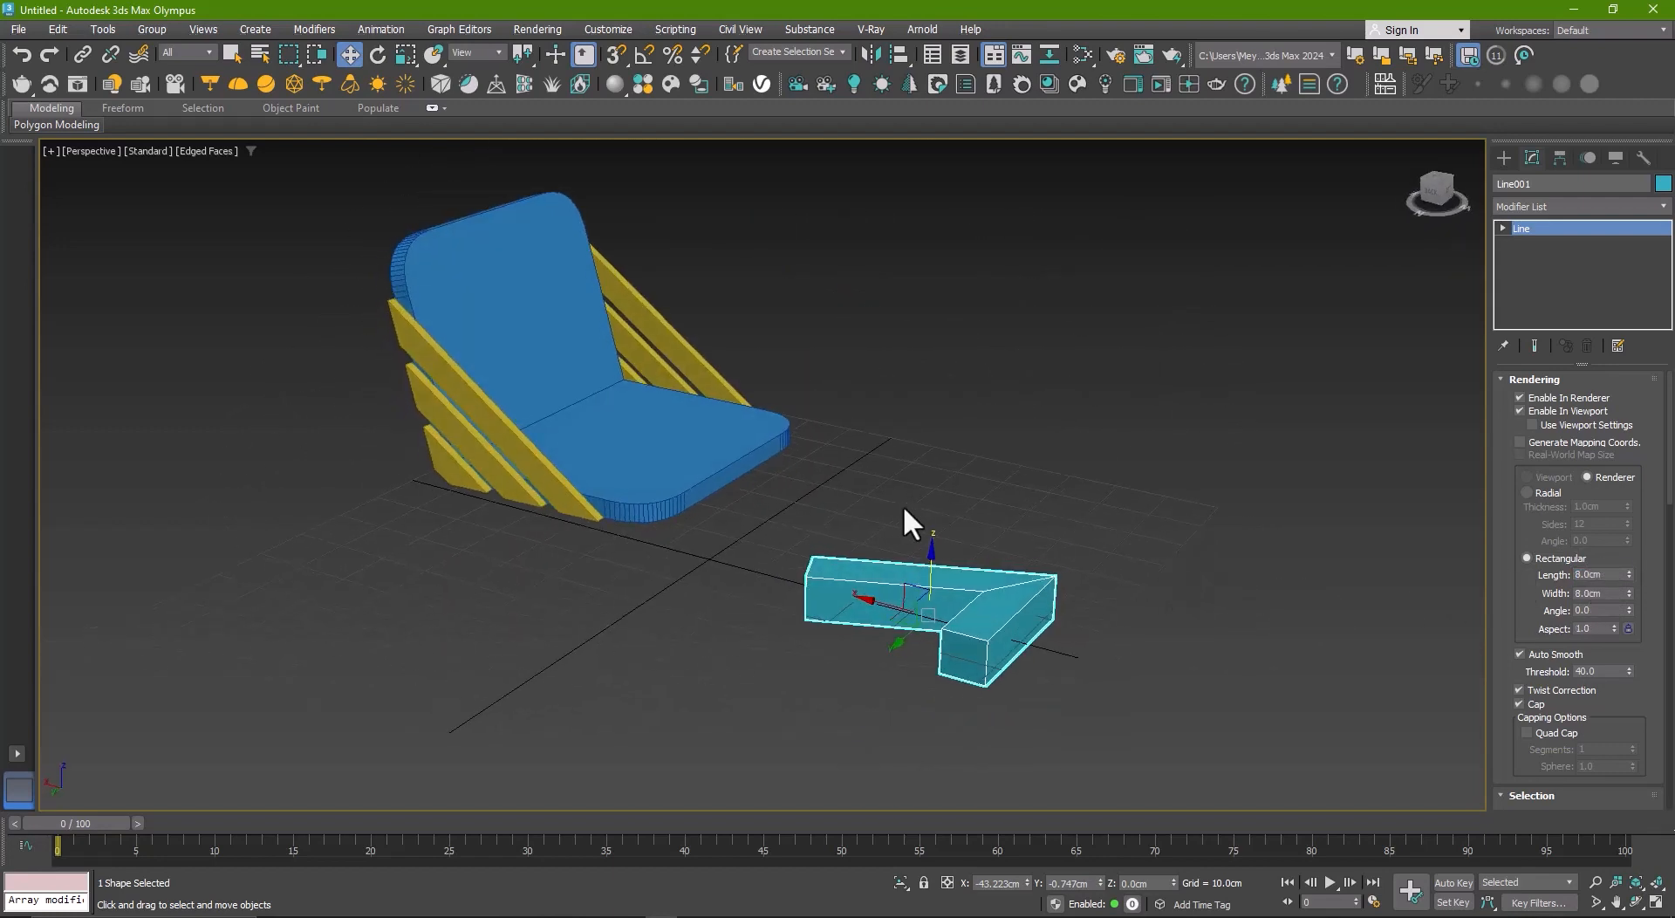
- Try rotating the angled line 90 degrees about the world X axis, and reverse it with -90 degrees
{"action": "right_click", "coordinate": [378, 55]}
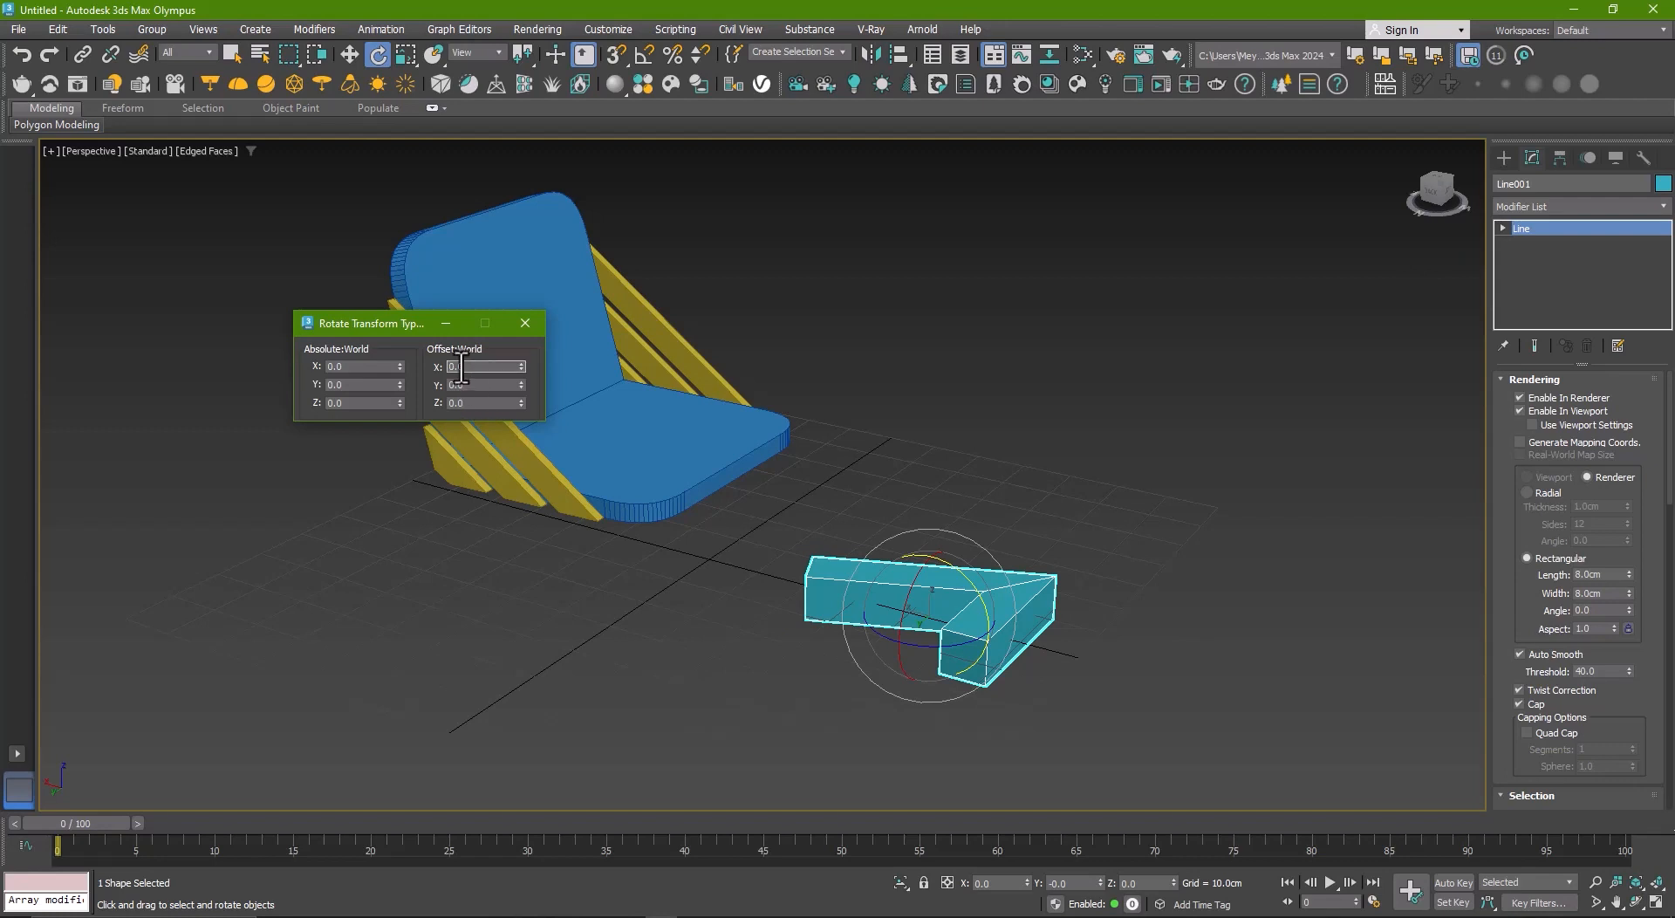
{"action": "type", "text": "90"}
{"action": "key", "text": "Return"}
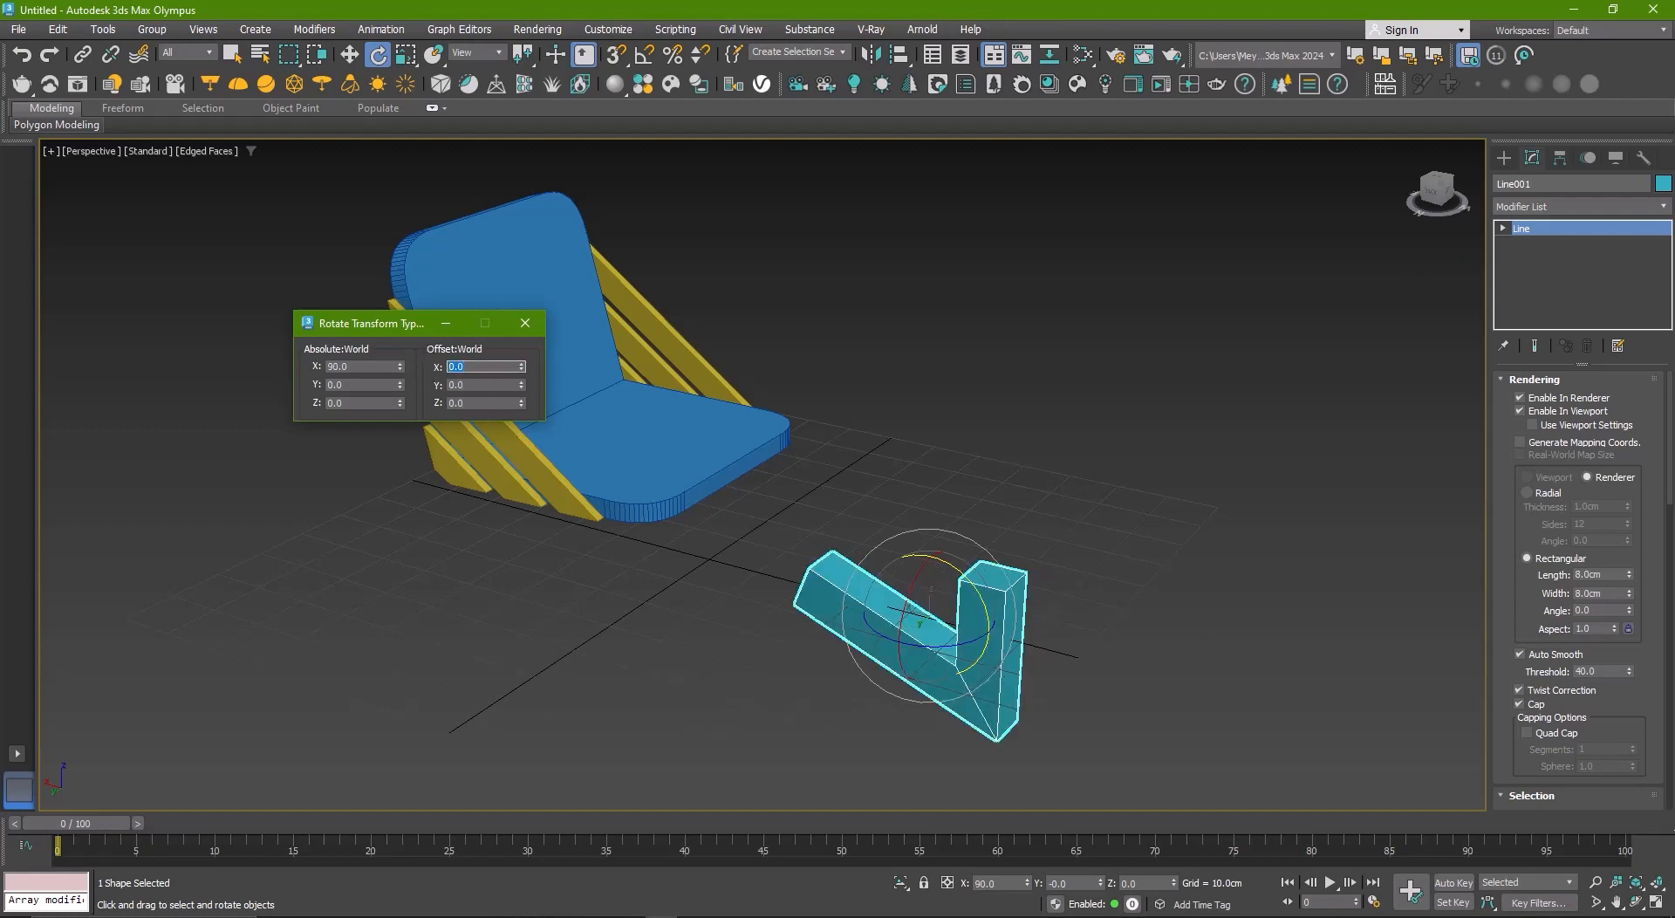
{"action": "type", "text": "-90"}
{"action": "key", "text": "Return"}
- Rotate the angled line about the world Y axis to an absolute angle of -90 degrees so it stands upright
{"action": "left_click", "coordinate": [484, 385]}
{"action": "type", "text": "90"}
{"action": "key", "text": "Return"}
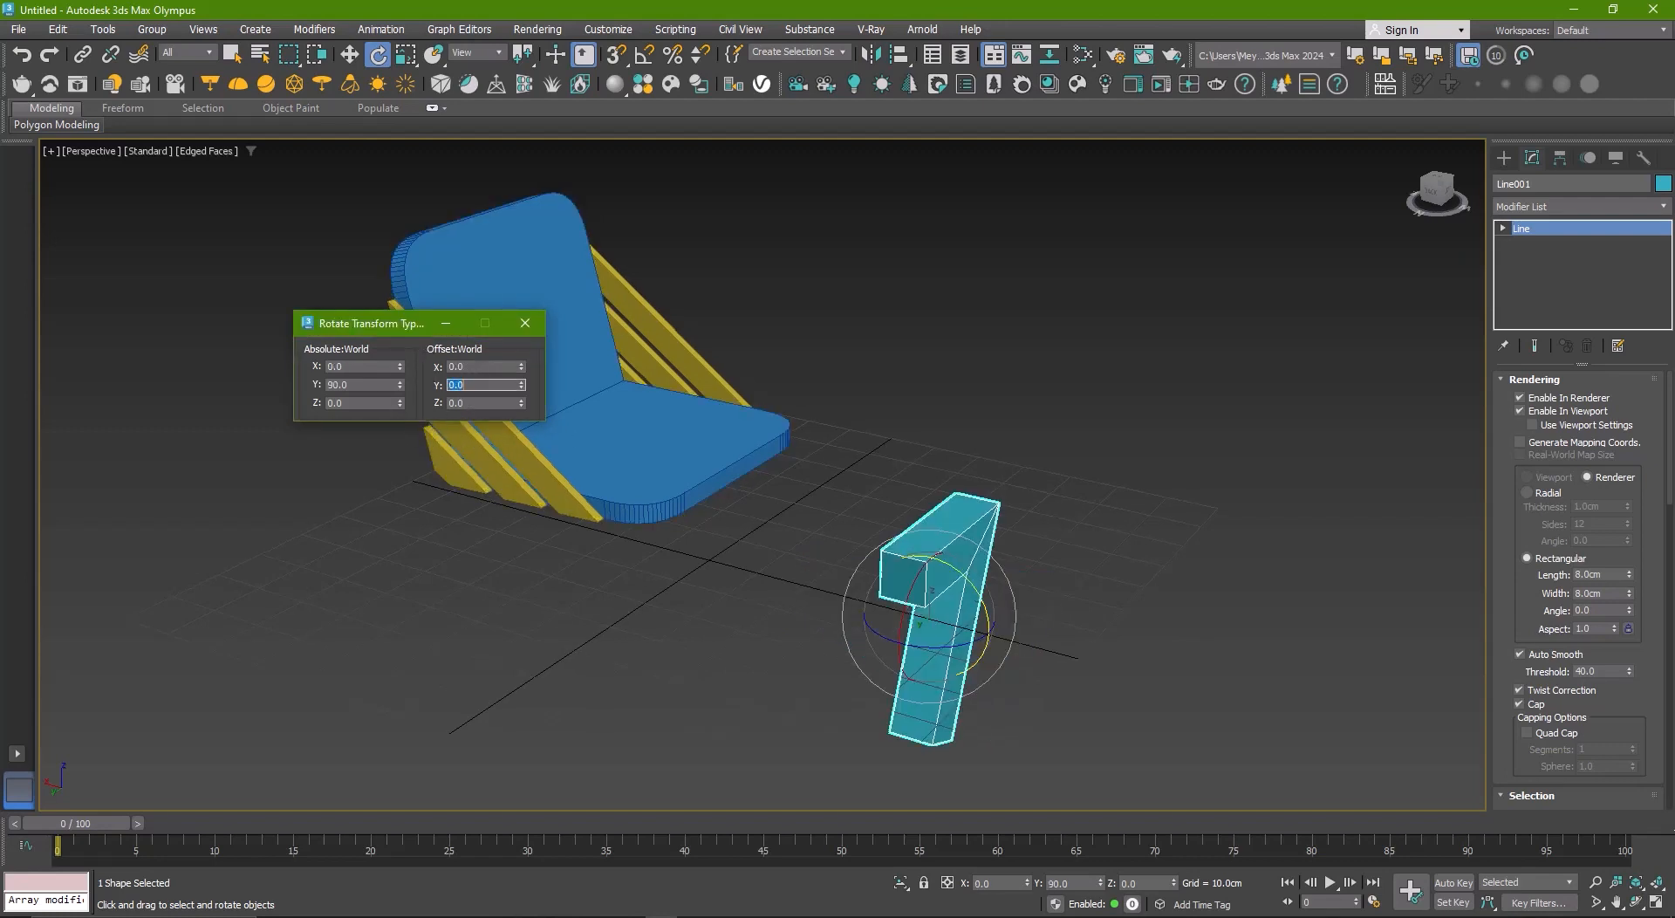
{"action": "key", "text": "Return"}
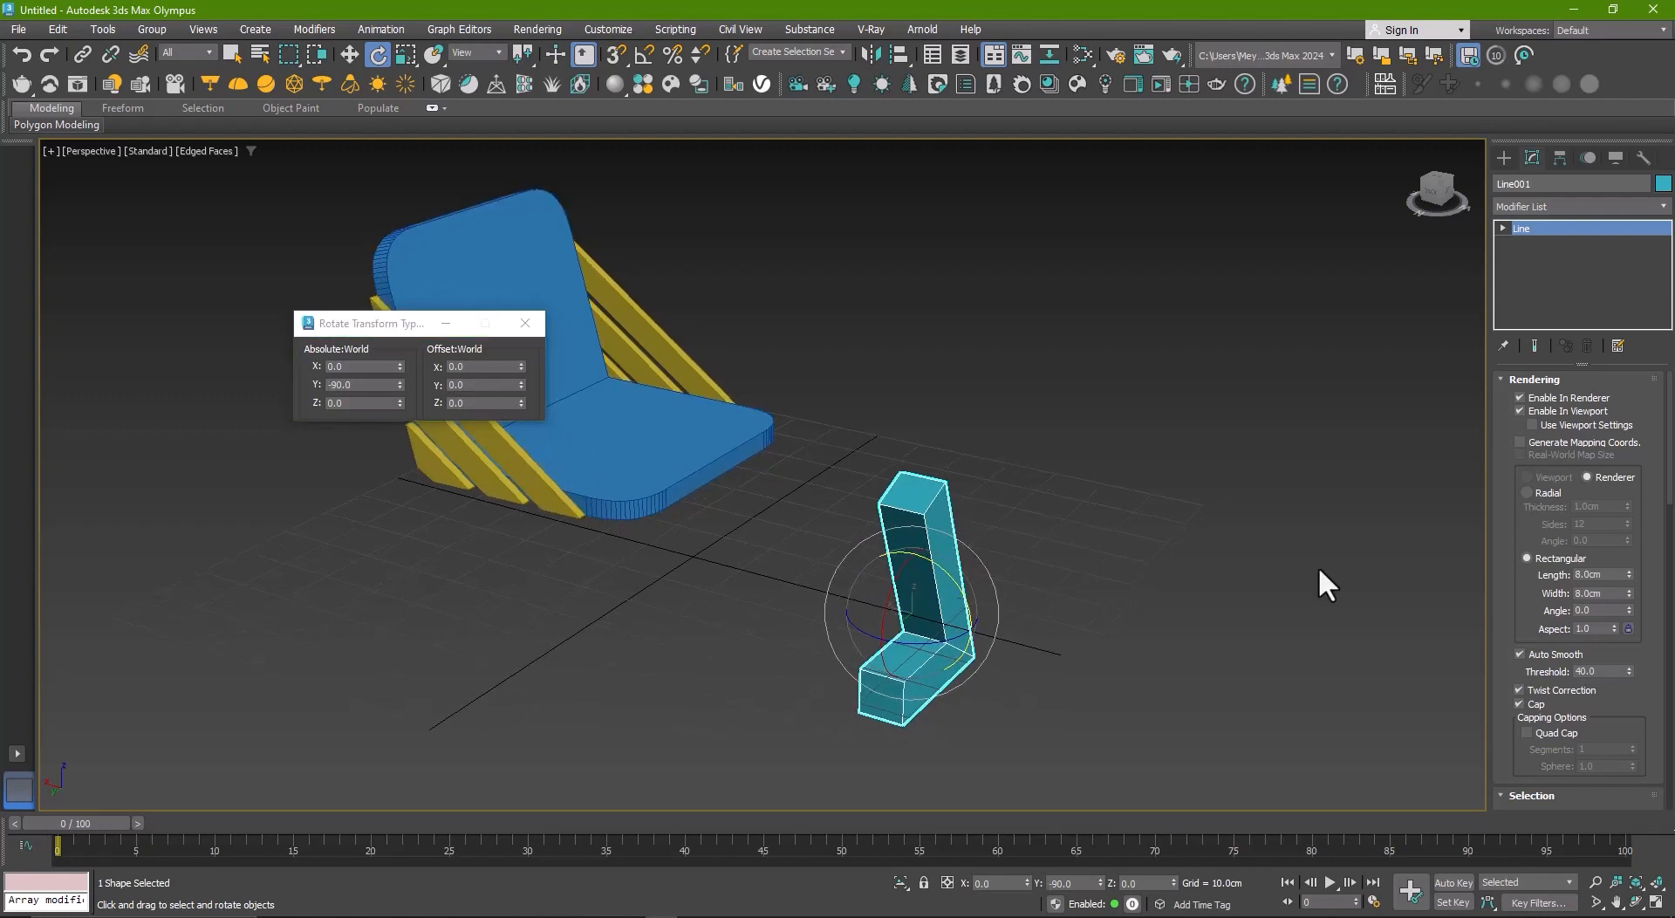
- Reduce the line's rectangular cross-section to 7 cm in length and width
{"action": "left_click_drag", "start_coordinate": [1621, 594], "coordinate": [1528, 588]}
{"action": "type", "text": "7"}
{"action": "key", "text": "Return"}
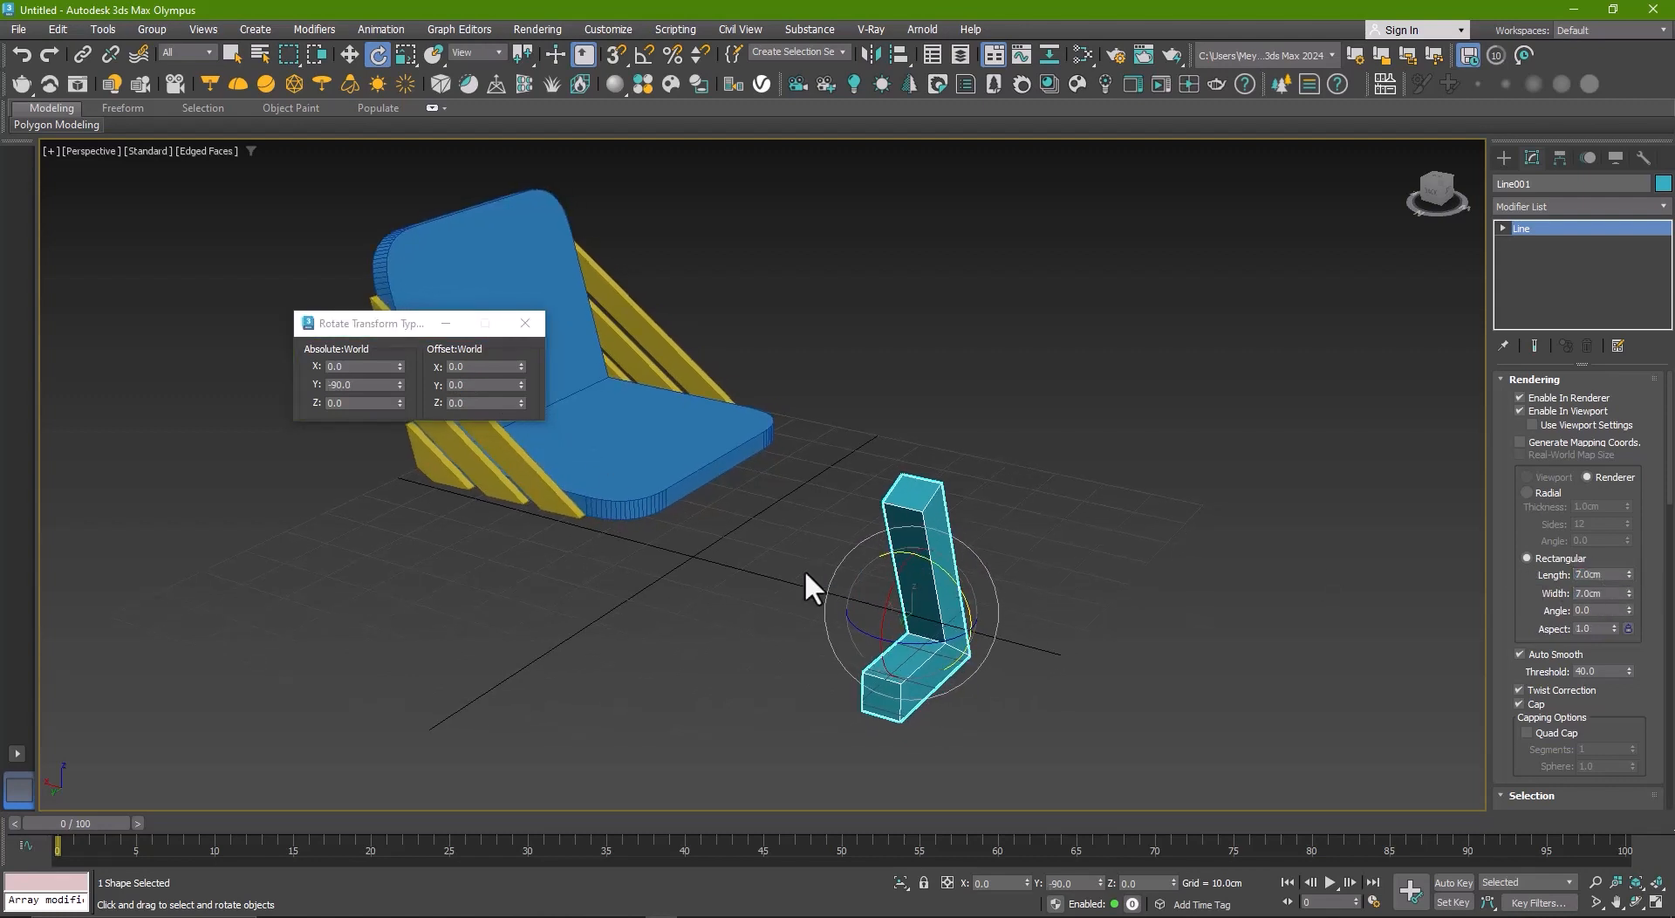
- Raise the upright line along the vertical axis in the Left view until its base sits on the ground line
{"action": "key", "text": "w"}
{"action": "middle_click_drag", "start_coordinate": [804, 569], "coordinate": [759, 532], "text": "alt"}
{"action": "left_click", "coordinate": [525, 324]}
{"action": "key", "text": "alt+w"}
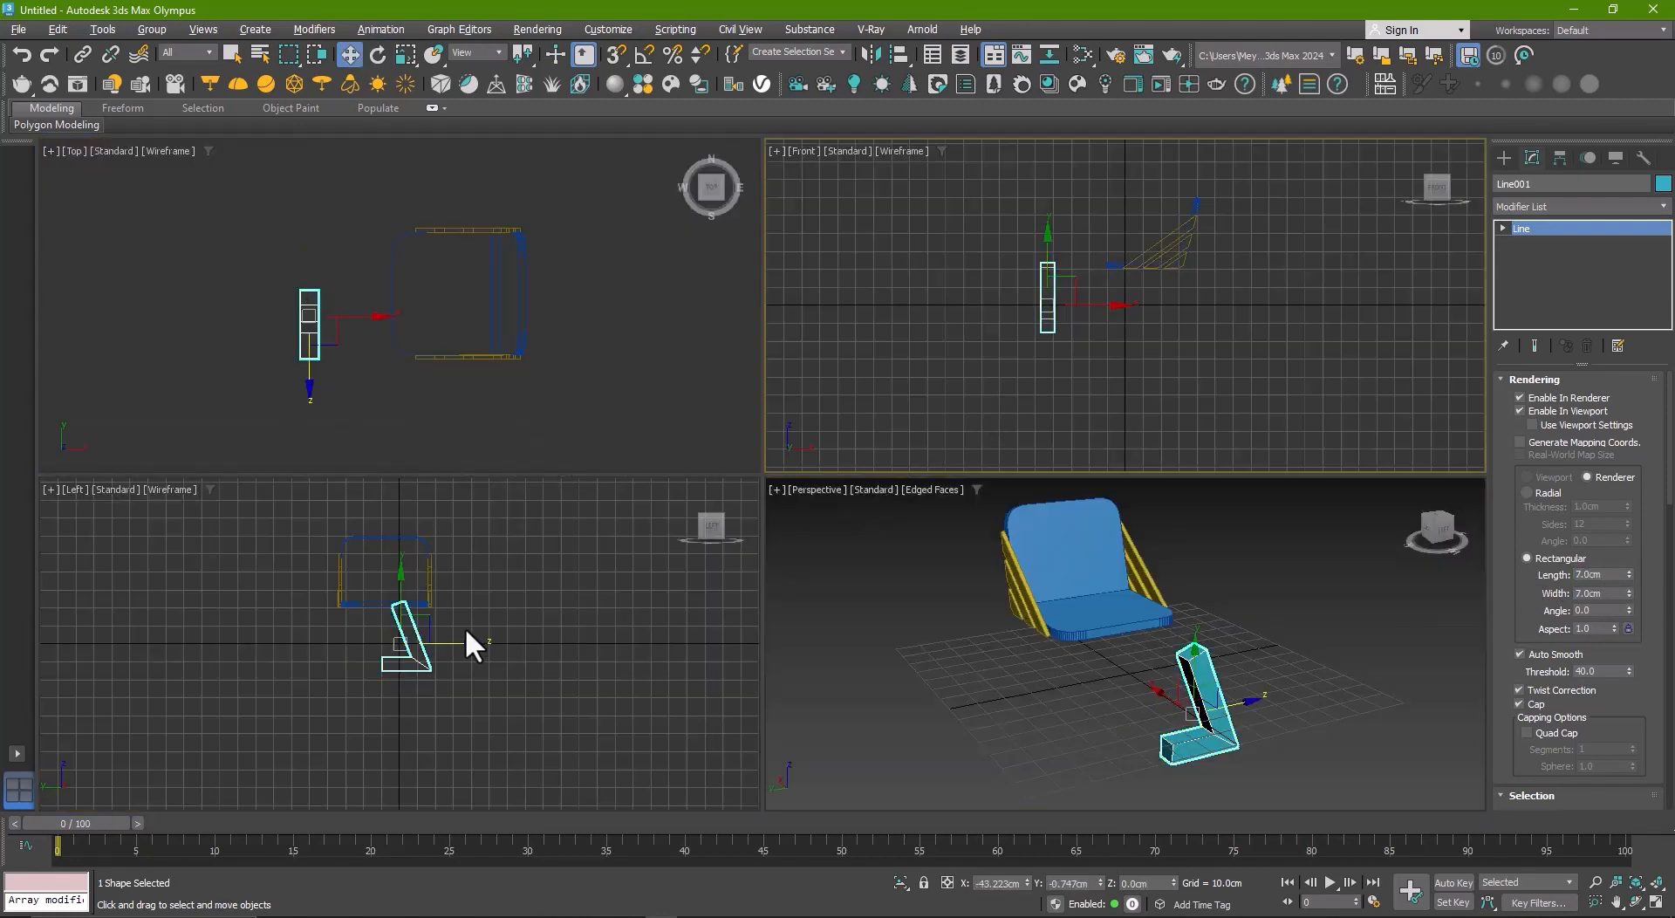
{"action": "right_click", "coordinate": [464, 628]}
{"action": "key", "text": "alt+w"}
{"action": "left_click_drag", "start_coordinate": [804, 485], "coordinate": [820, 406]}
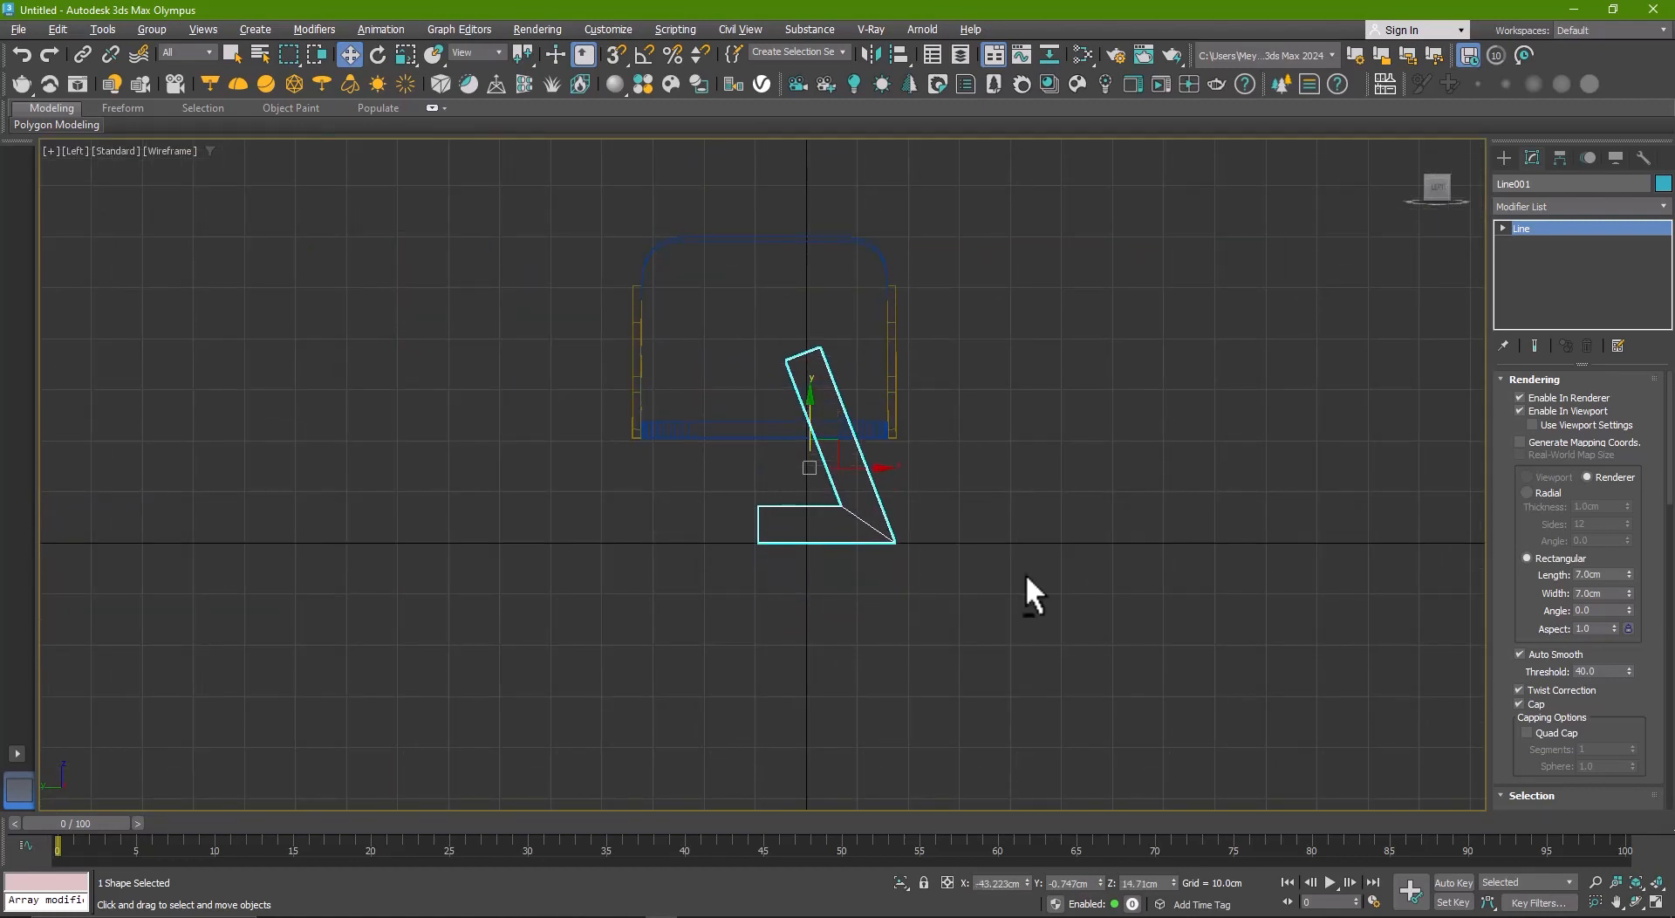
- Mirror a copy of the upright line along the Y axis and move it about 16 cm along Y, slightly overlapping the base ends
{"action": "key", "text": "alt+w"}
{"action": "right_click", "coordinate": [1024, 627]}
{"action": "key", "text": "alt+w"}
{"action": "middle_click_drag", "start_coordinate": [893, 602], "coordinate": [909, 614], "text": "alt"}
{"action": "left_click", "coordinate": [871, 55]}
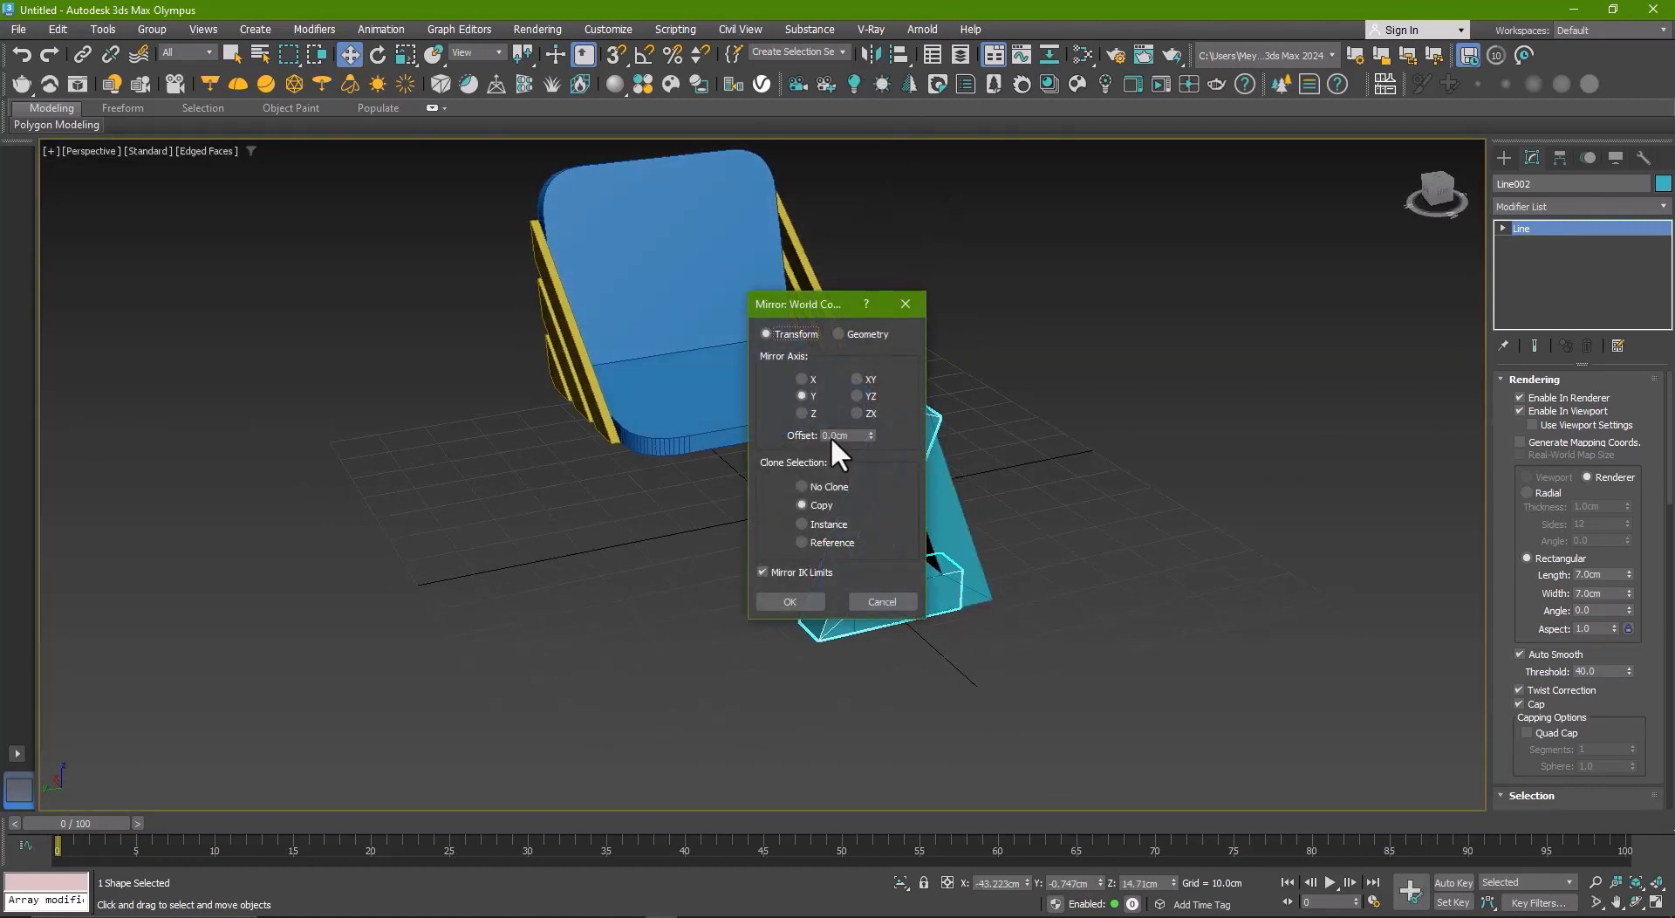
{"action": "left_click_drag", "start_coordinate": [780, 302], "coordinate": [1165, 312]}
{"action": "left_click", "coordinate": [1175, 611]}
{"action": "left_click_drag", "start_coordinate": [875, 552], "coordinate": [773, 559]}
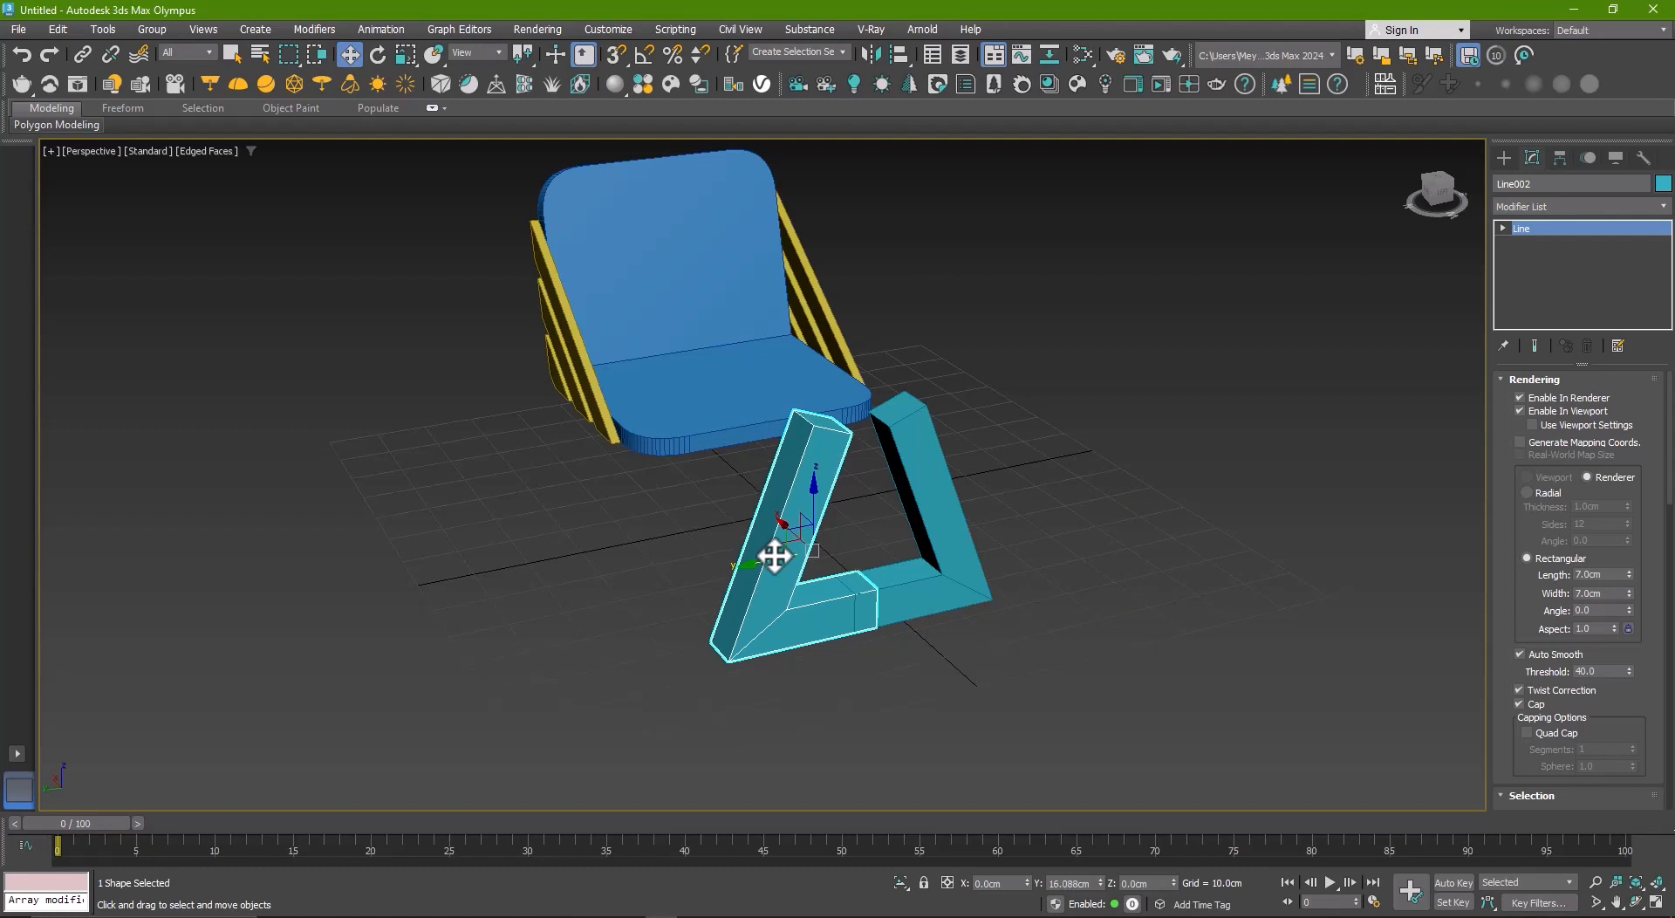
- Select both halves of the leg frame and convert them to Editable Poly
{"action": "middle_click_drag", "start_coordinate": [773, 558], "coordinate": [819, 522], "text": "alt"}
{"action": "scroll", "coordinate": [852, 523], "scroll_direction": "up", "scroll_amount": 3}
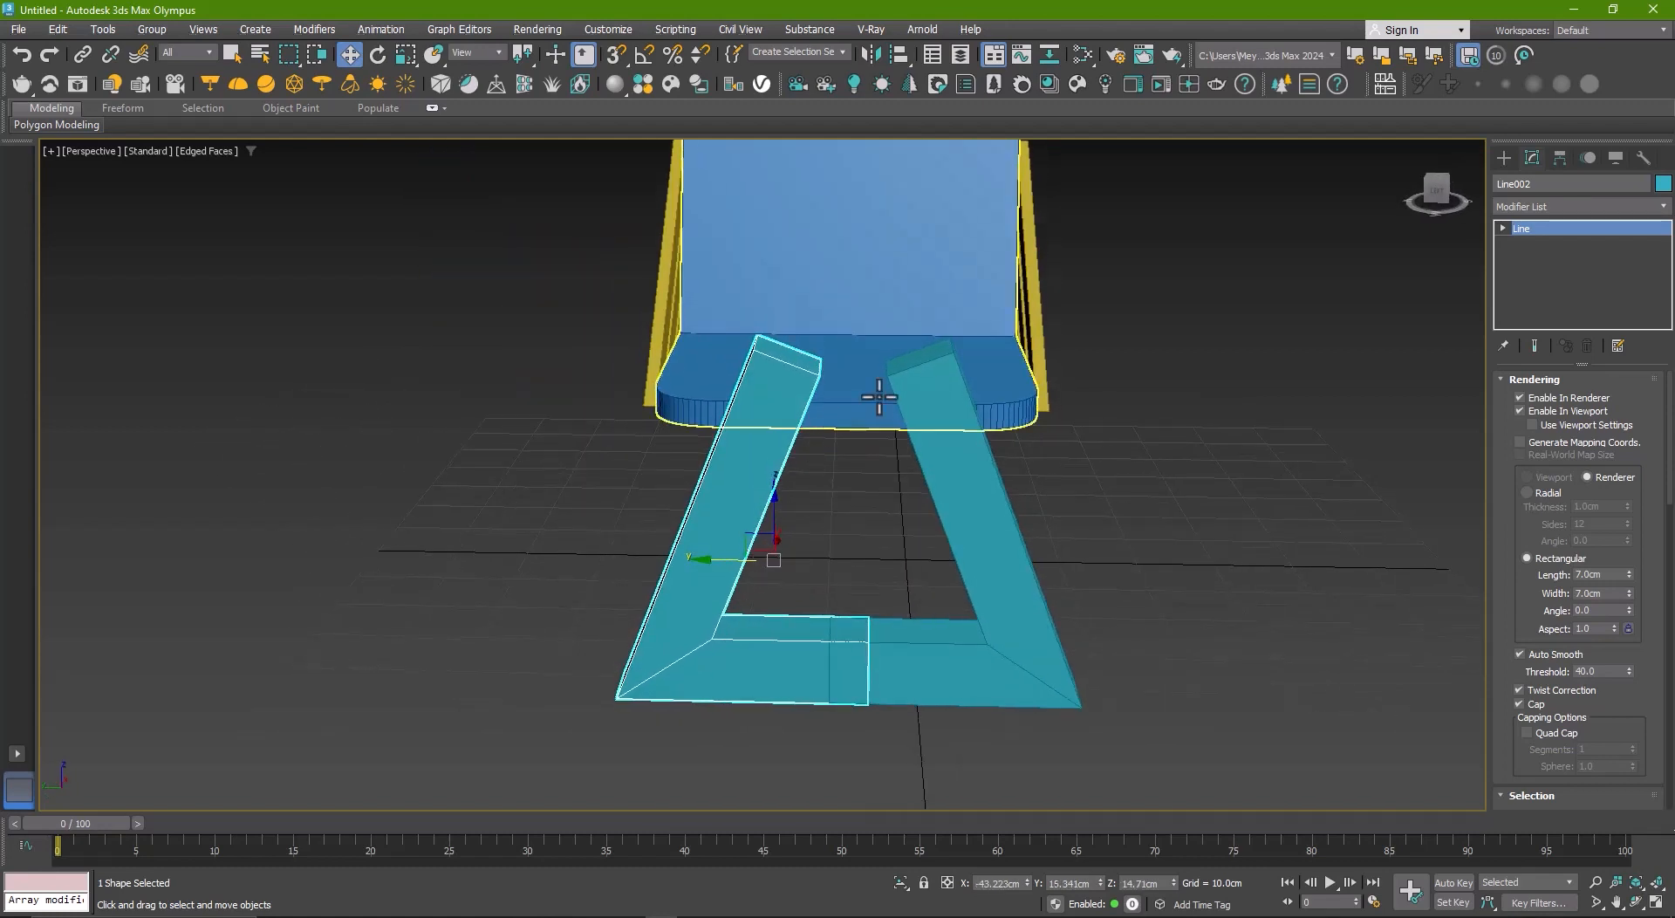
{"action": "left_click", "coordinate": [950, 523], "text": "ctrl"}
{"action": "right_click", "coordinate": [950, 524]}
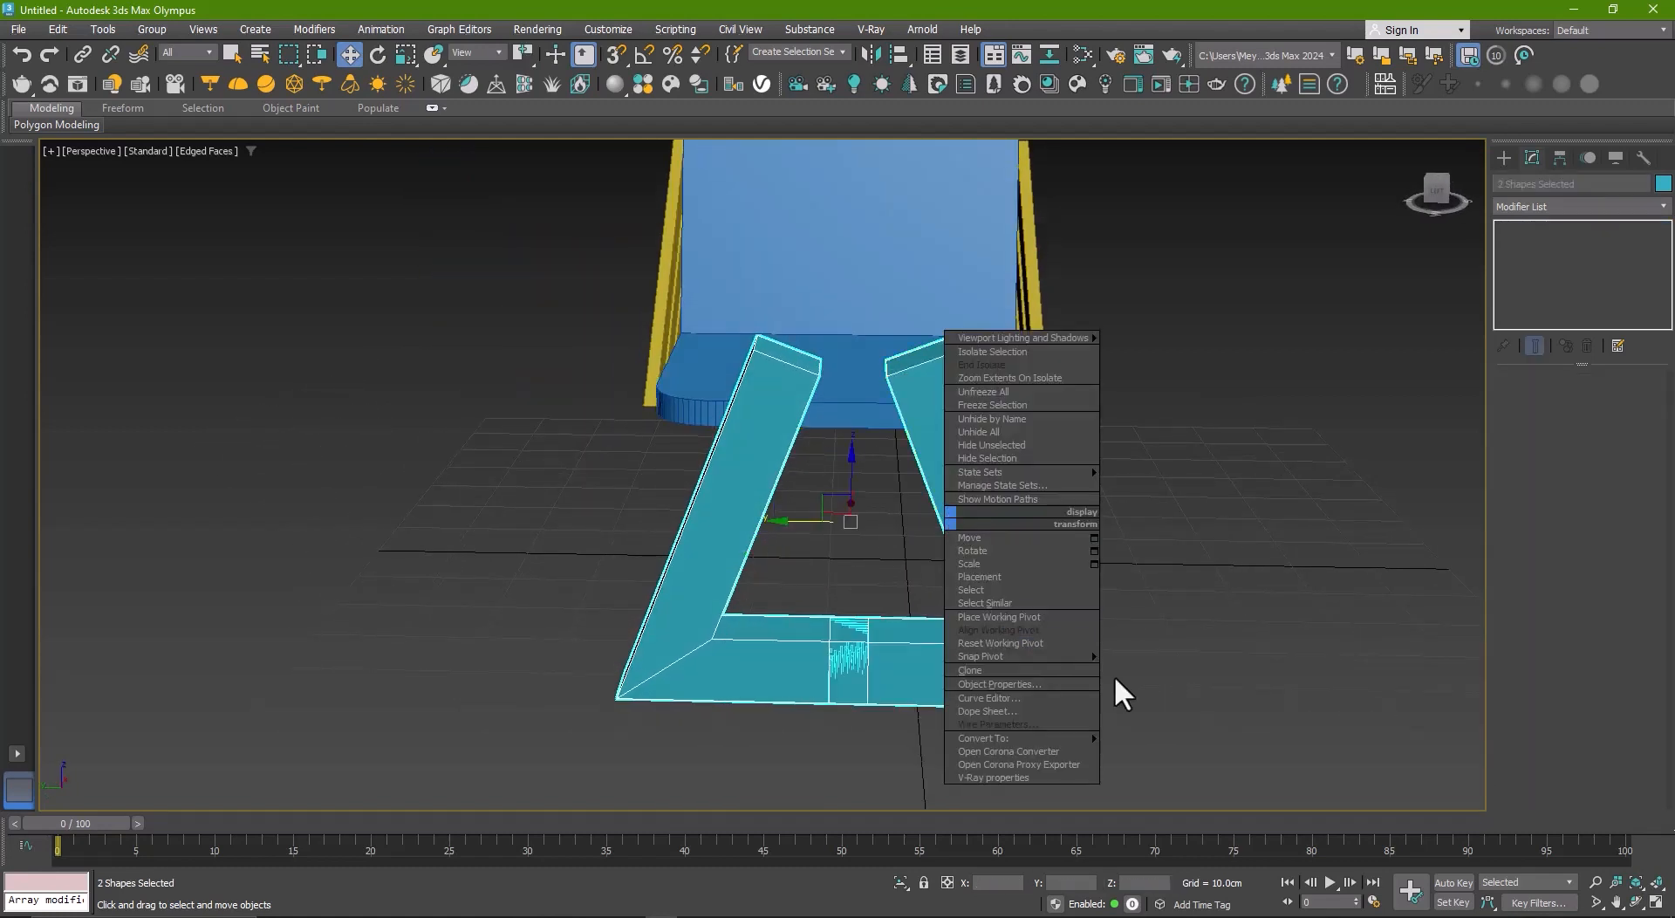
{"action": "mouse_move", "coordinate": [1078, 737]}
{"action": "left_click", "coordinate": [1144, 764]}
- Move the base-end vertices of both leg halves along Y so the halves meet without overlap at the middle
{"action": "scroll", "coordinate": [881, 677], "scroll_direction": "up", "scroll_amount": 3}
{"action": "middle_click_drag", "start_coordinate": [881, 677], "coordinate": [881, 668], "text": "alt"}
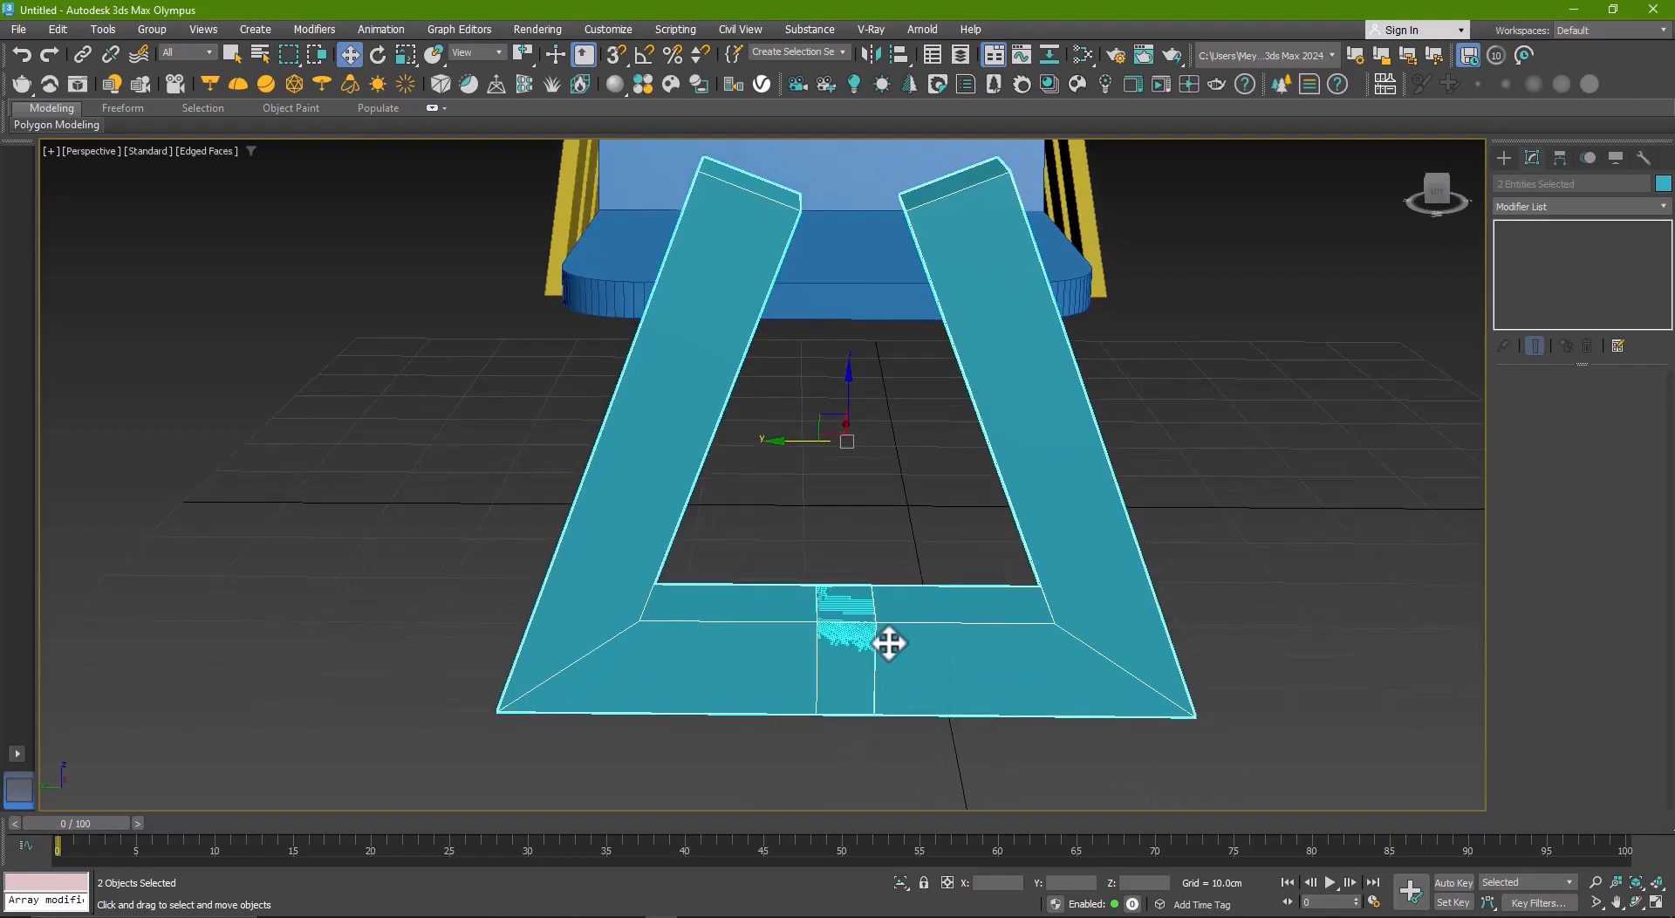
{"action": "left_click", "coordinate": [889, 643]}
{"action": "key", "text": "1"}
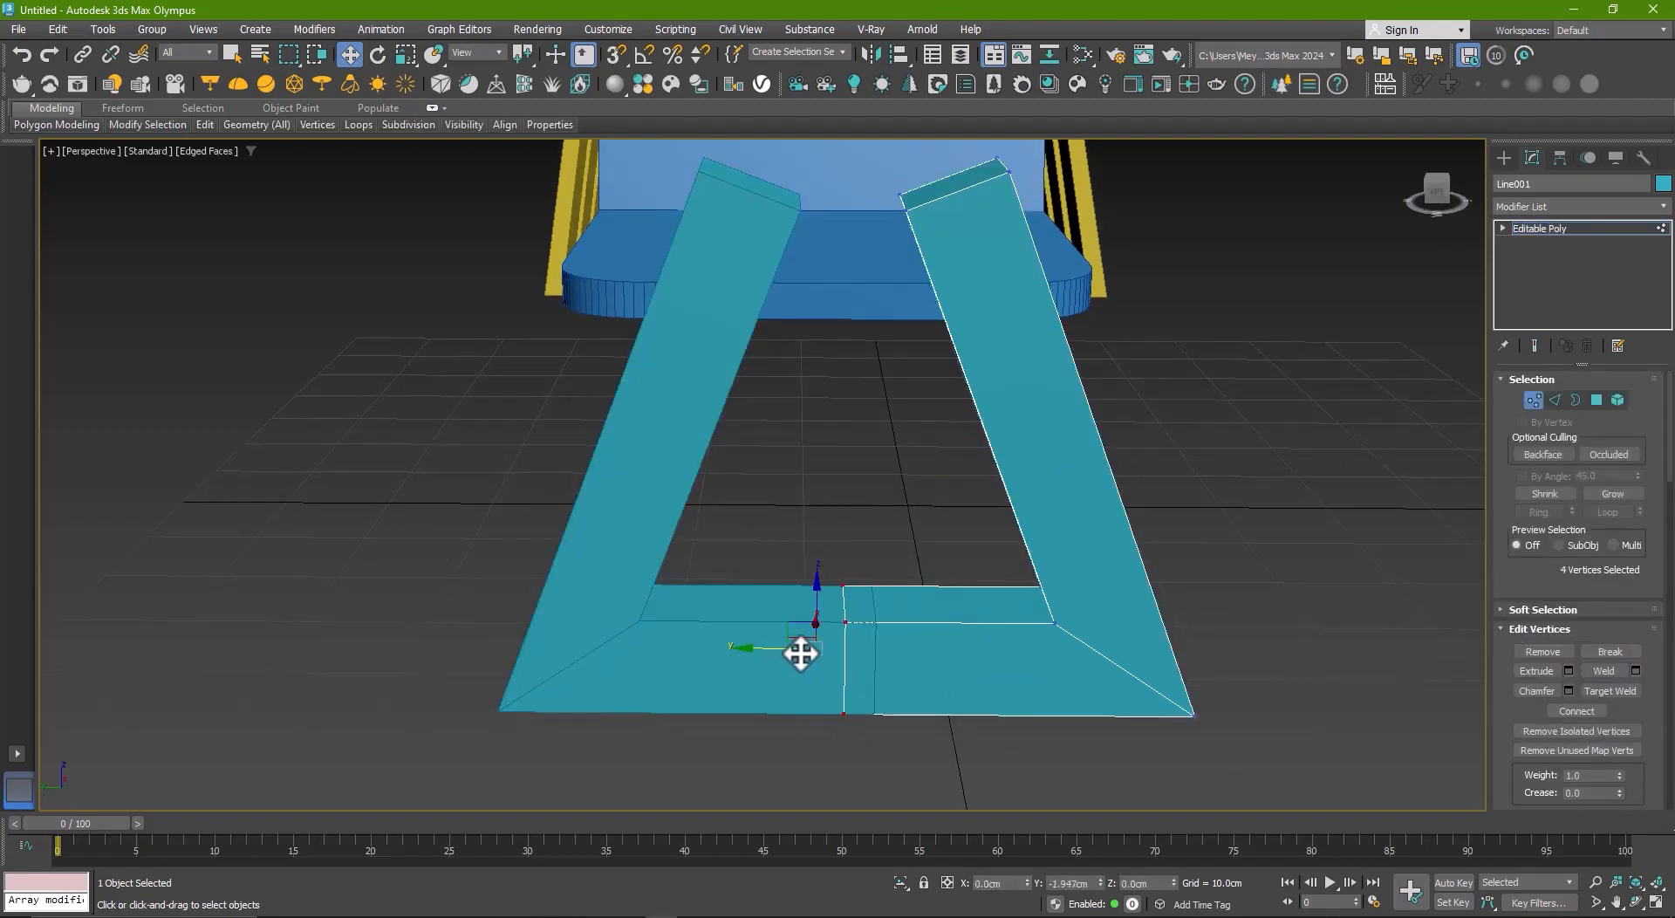
{"action": "key", "text": "1"}
{"action": "left_click", "coordinate": [801, 654]}
{"action": "key", "text": "1"}
{"action": "middle_click_drag", "start_coordinate": [809, 652], "coordinate": [953, 423], "text": "alt"}
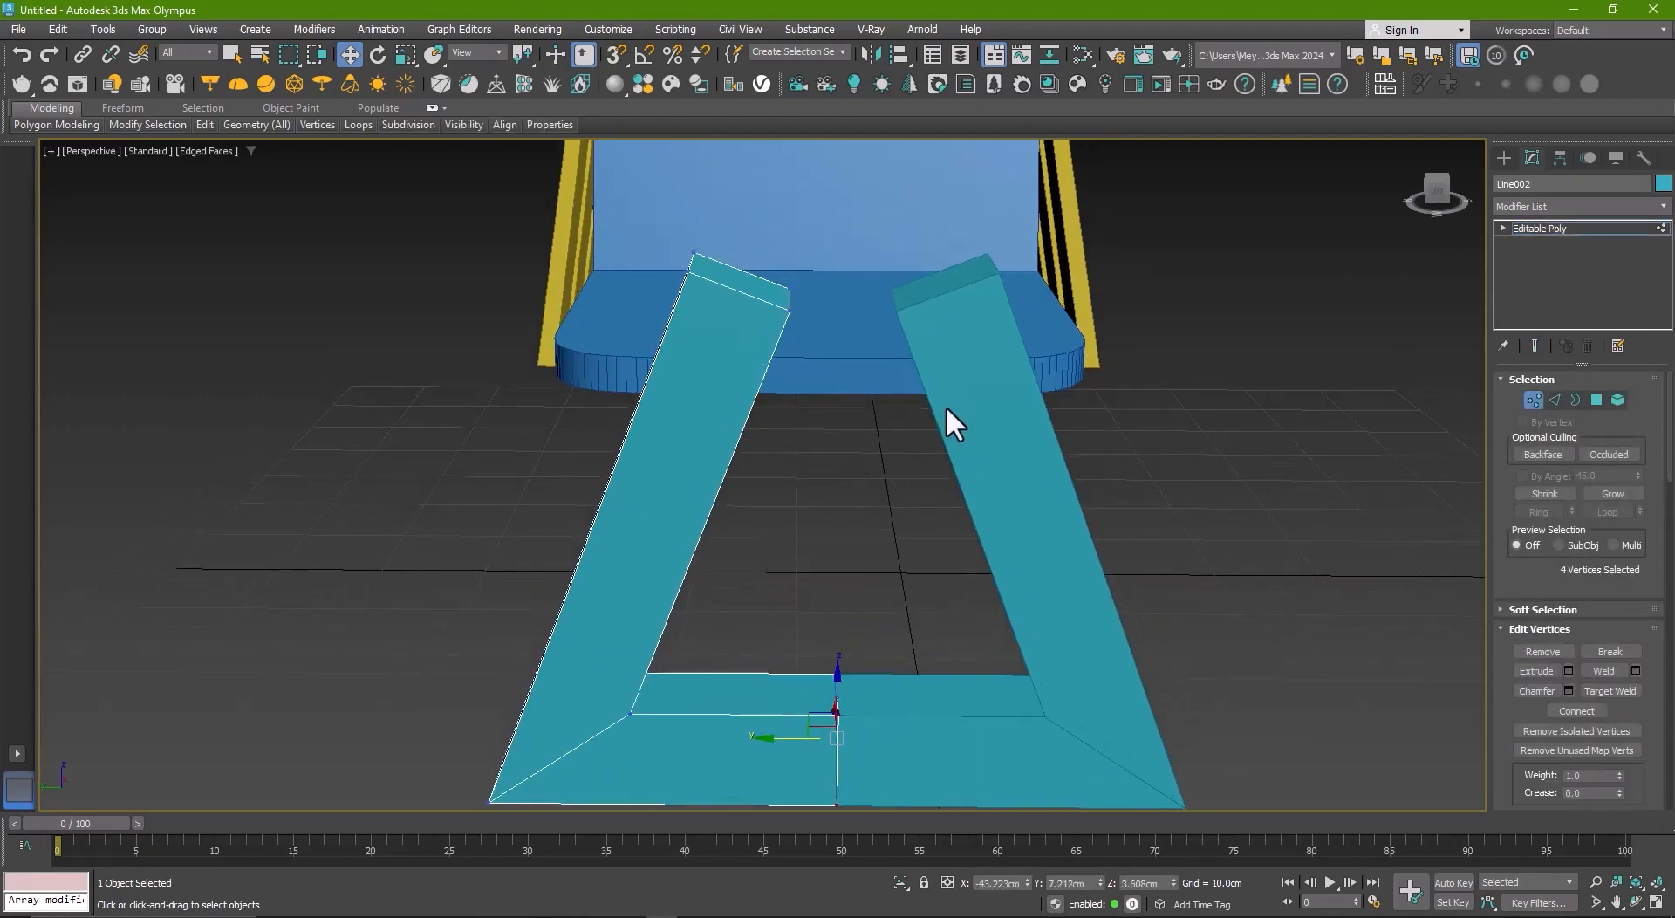
- Attach the other leg half so both halves form a single editable poly object
{"action": "left_click_drag", "start_coordinate": [1522, 735], "coordinate": [1515, 506]}
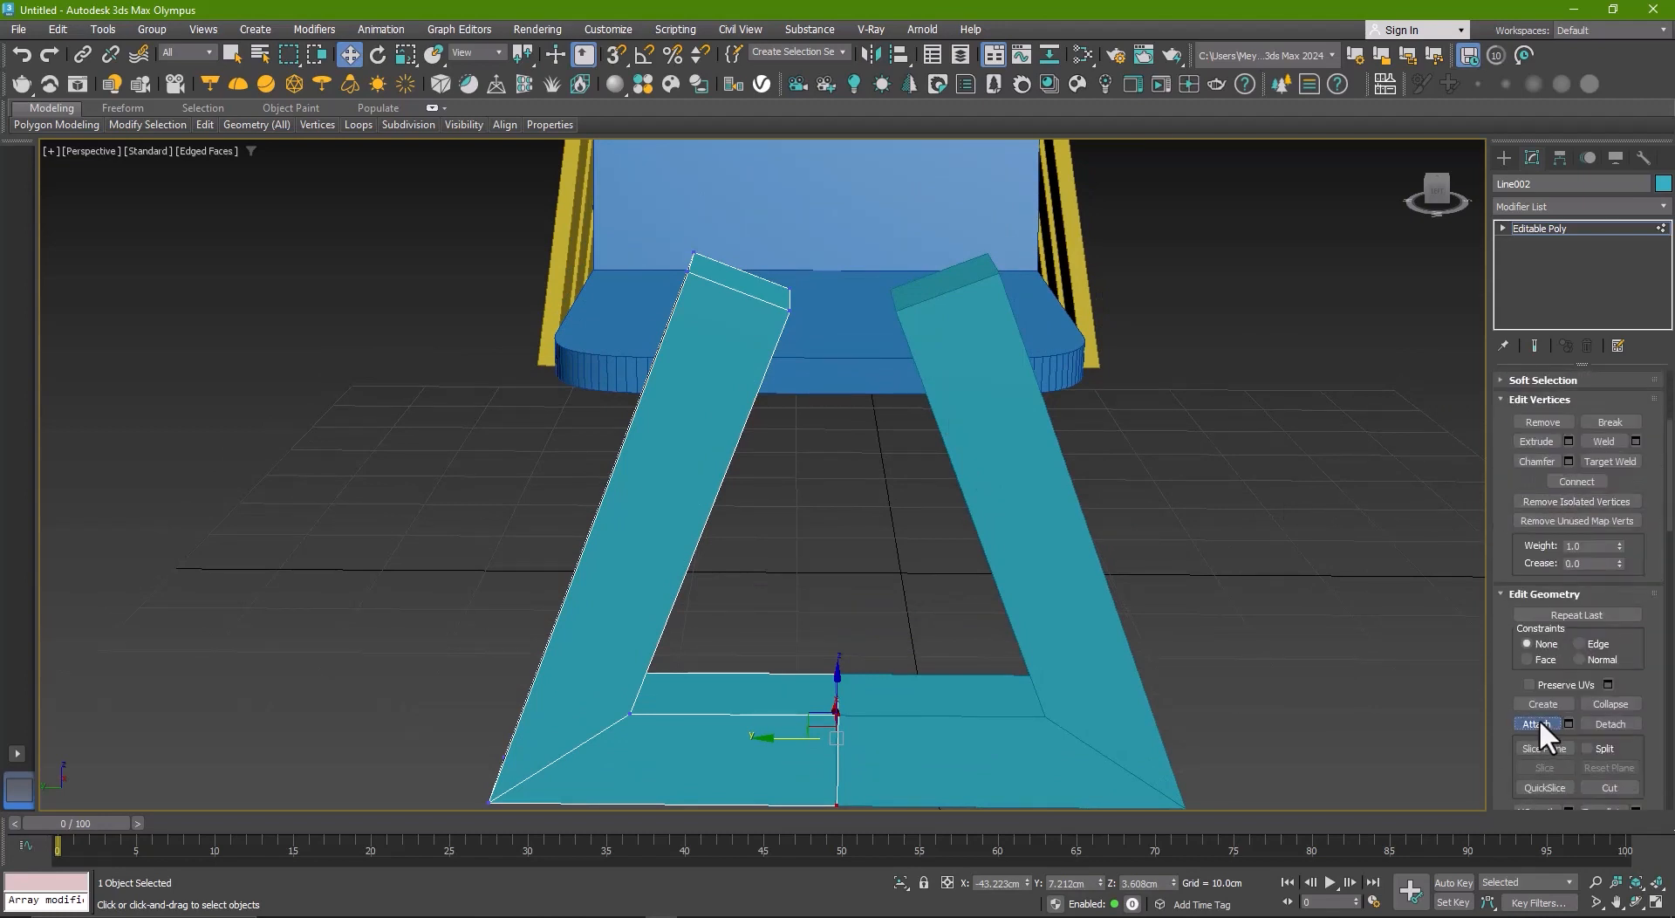
{"action": "left_click", "coordinate": [1539, 723]}
{"action": "left_click", "coordinate": [1003, 488]}
{"action": "middle_click_drag", "start_coordinate": [1003, 488], "coordinate": [979, 430], "text": "alt"}
{"action": "middle_click_drag", "start_coordinate": [979, 430], "coordinate": [991, 471]}
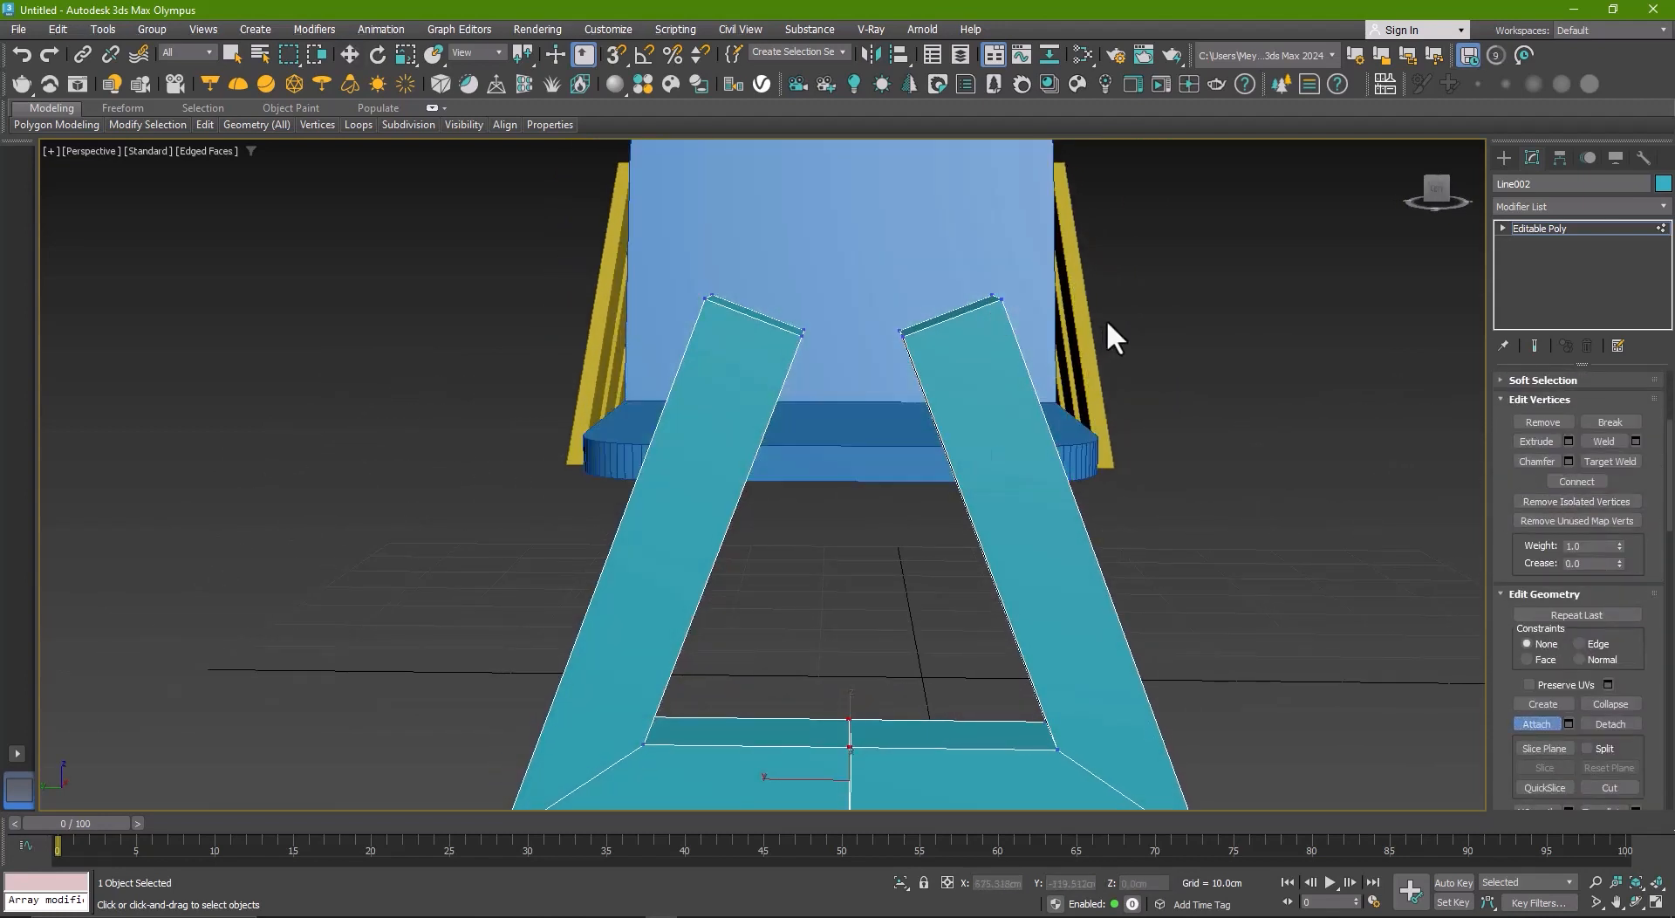
- Try to level both leg tops by lowering their outer top vertices together along Z
{"action": "key", "text": "w"}
{"action": "left_click", "coordinate": [993, 298]}
{"action": "left_click_drag", "start_coordinate": [852, 235], "coordinate": [856, 269]}
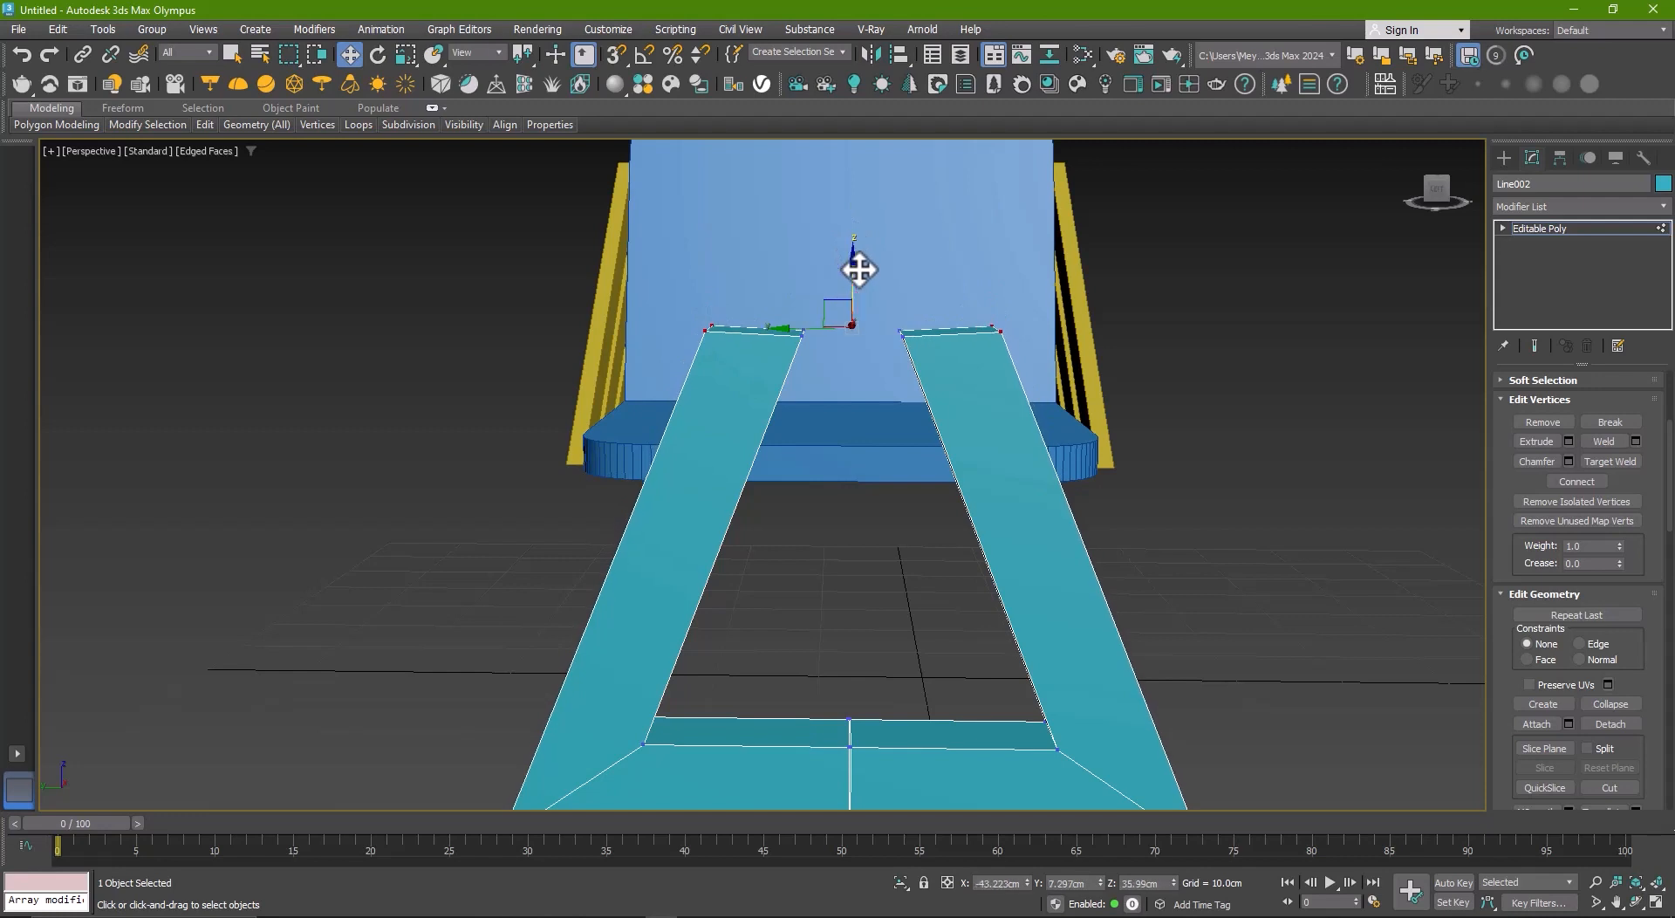
{"action": "key", "text": "ctrl+z"}
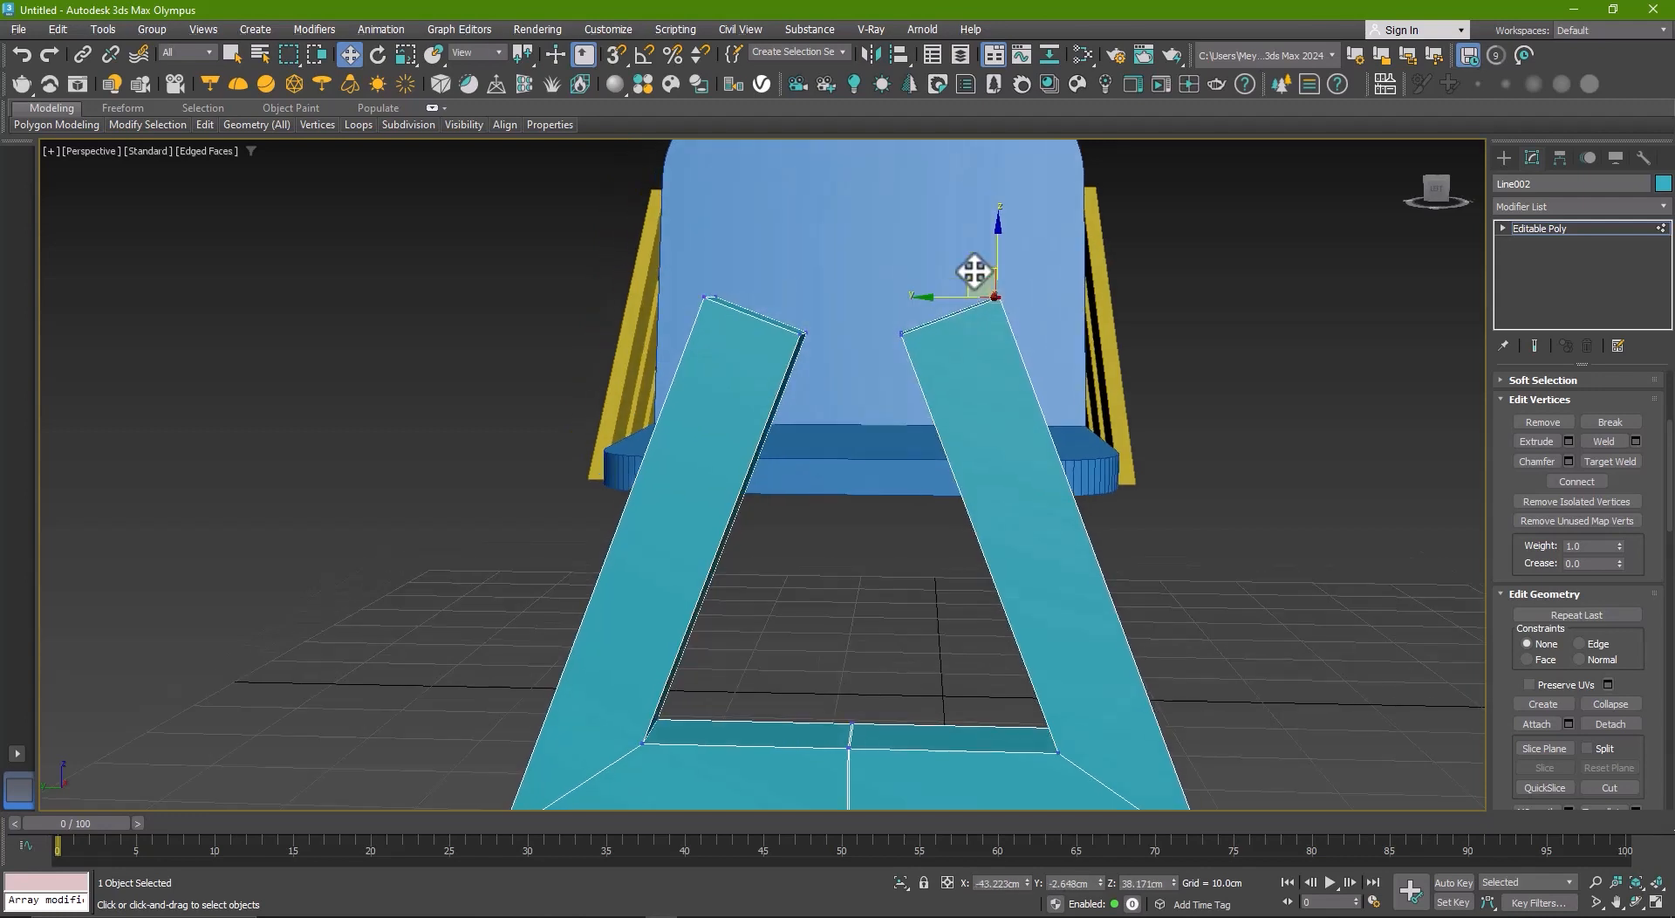
- Move each leg's outer top vertices down and outward along its slope so that both leg tops are level
{"action": "left_click_drag", "start_coordinate": [976, 271], "coordinate": [980, 297]}
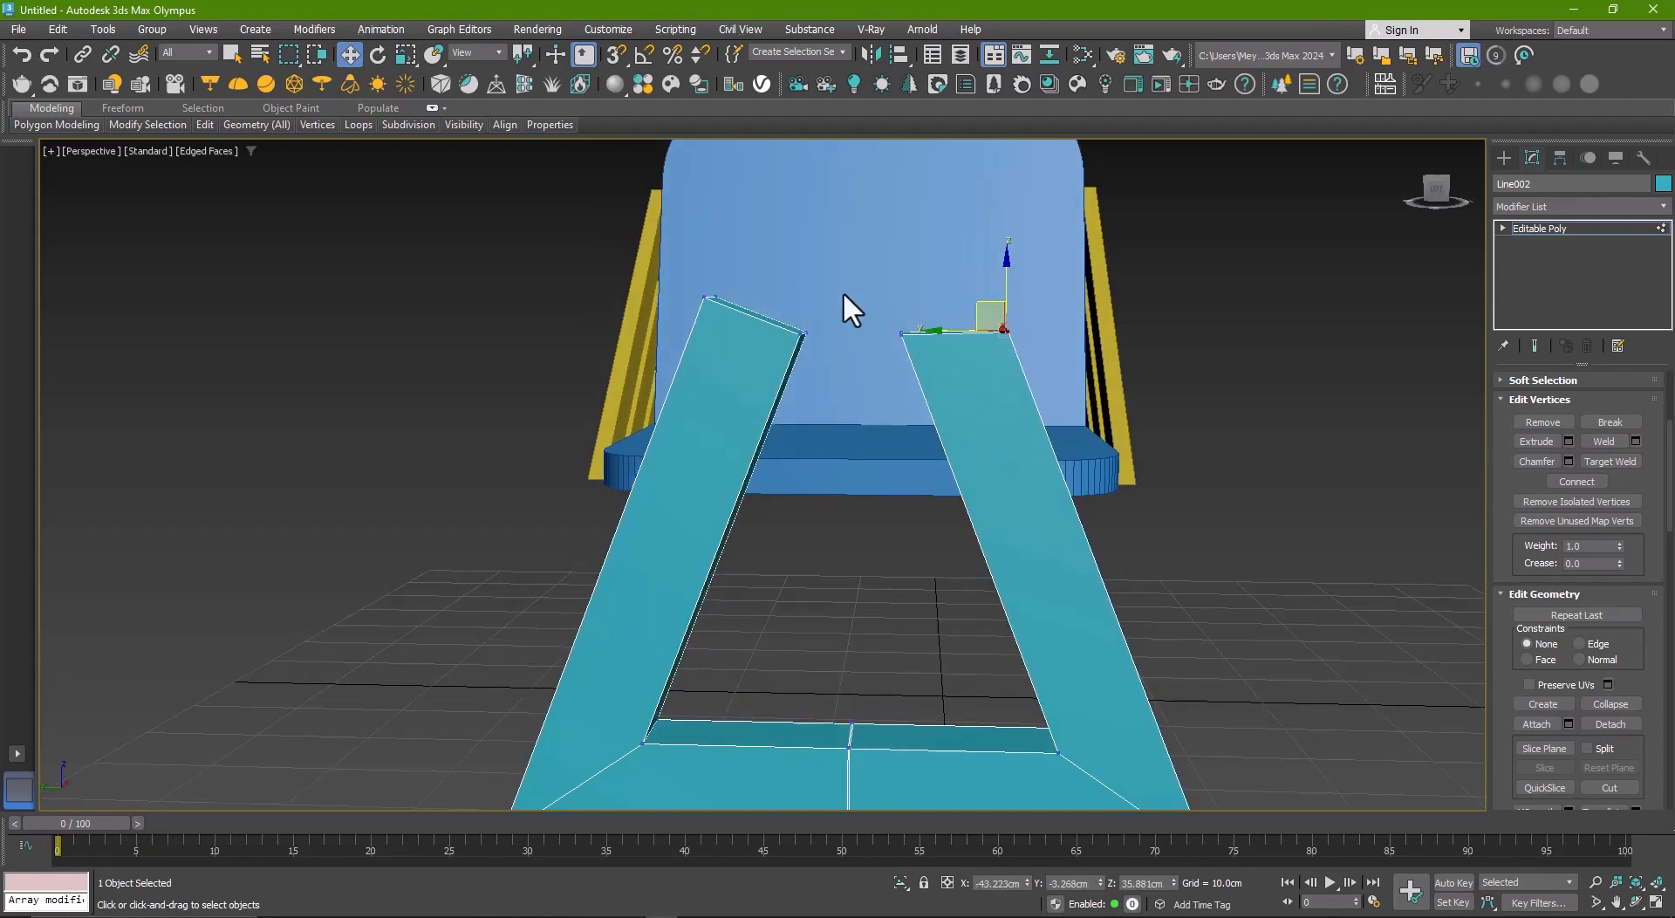
{"action": "left_click_drag", "start_coordinate": [685, 273], "coordinate": [677, 303]}
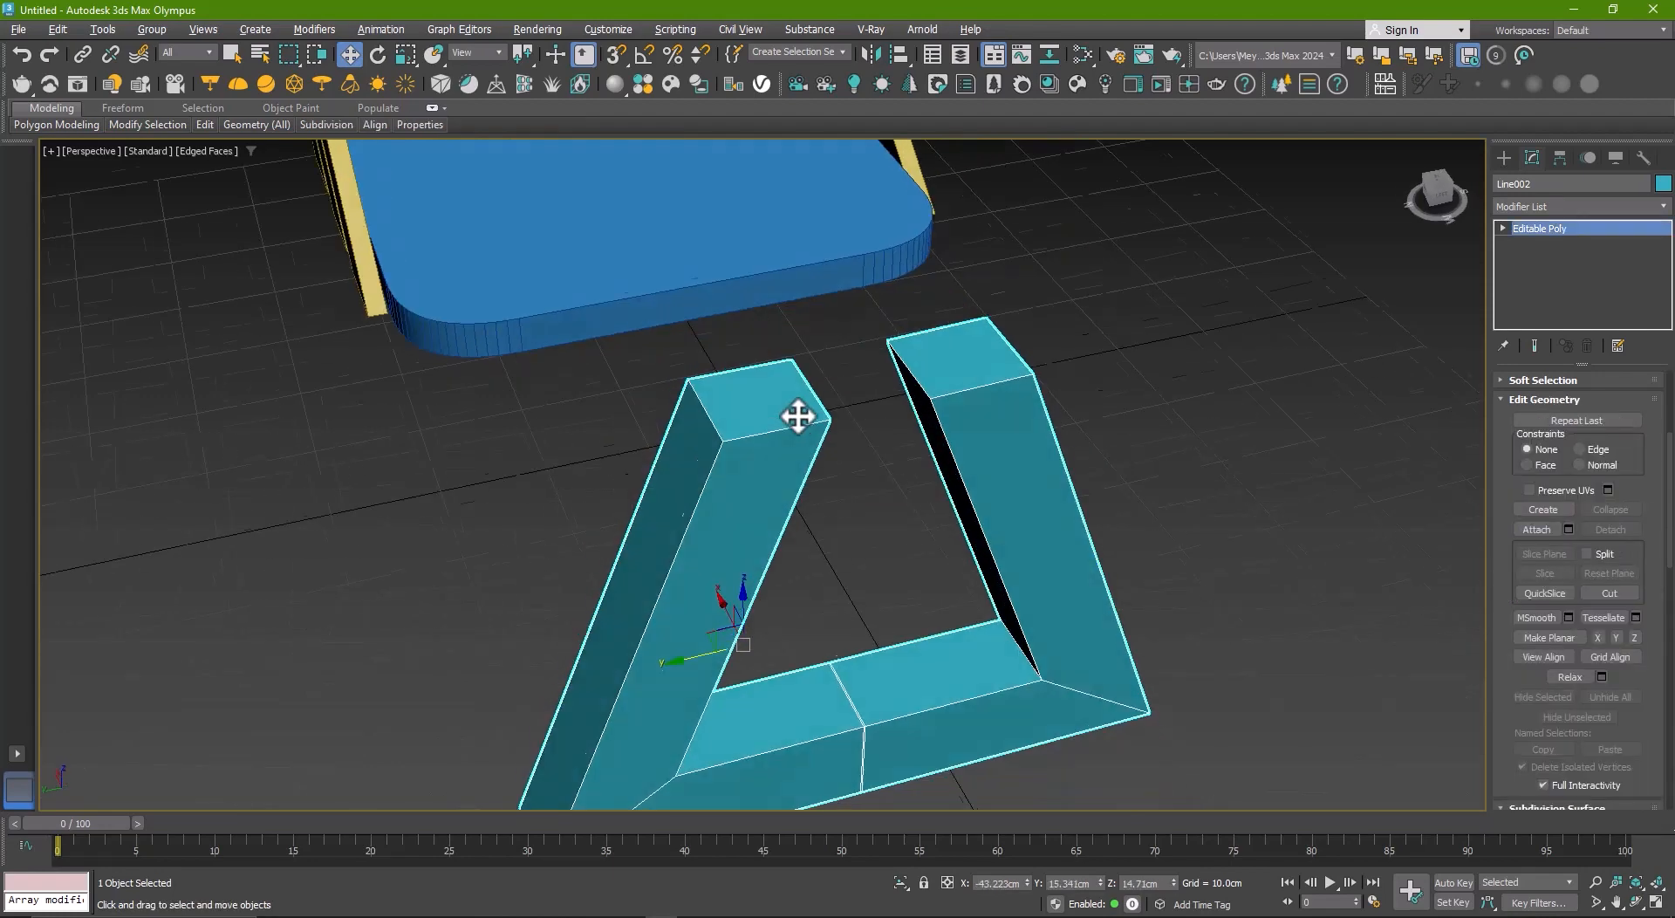
{"action": "middle_click_drag", "start_coordinate": [796, 415], "coordinate": [942, 506], "text": "alt"}
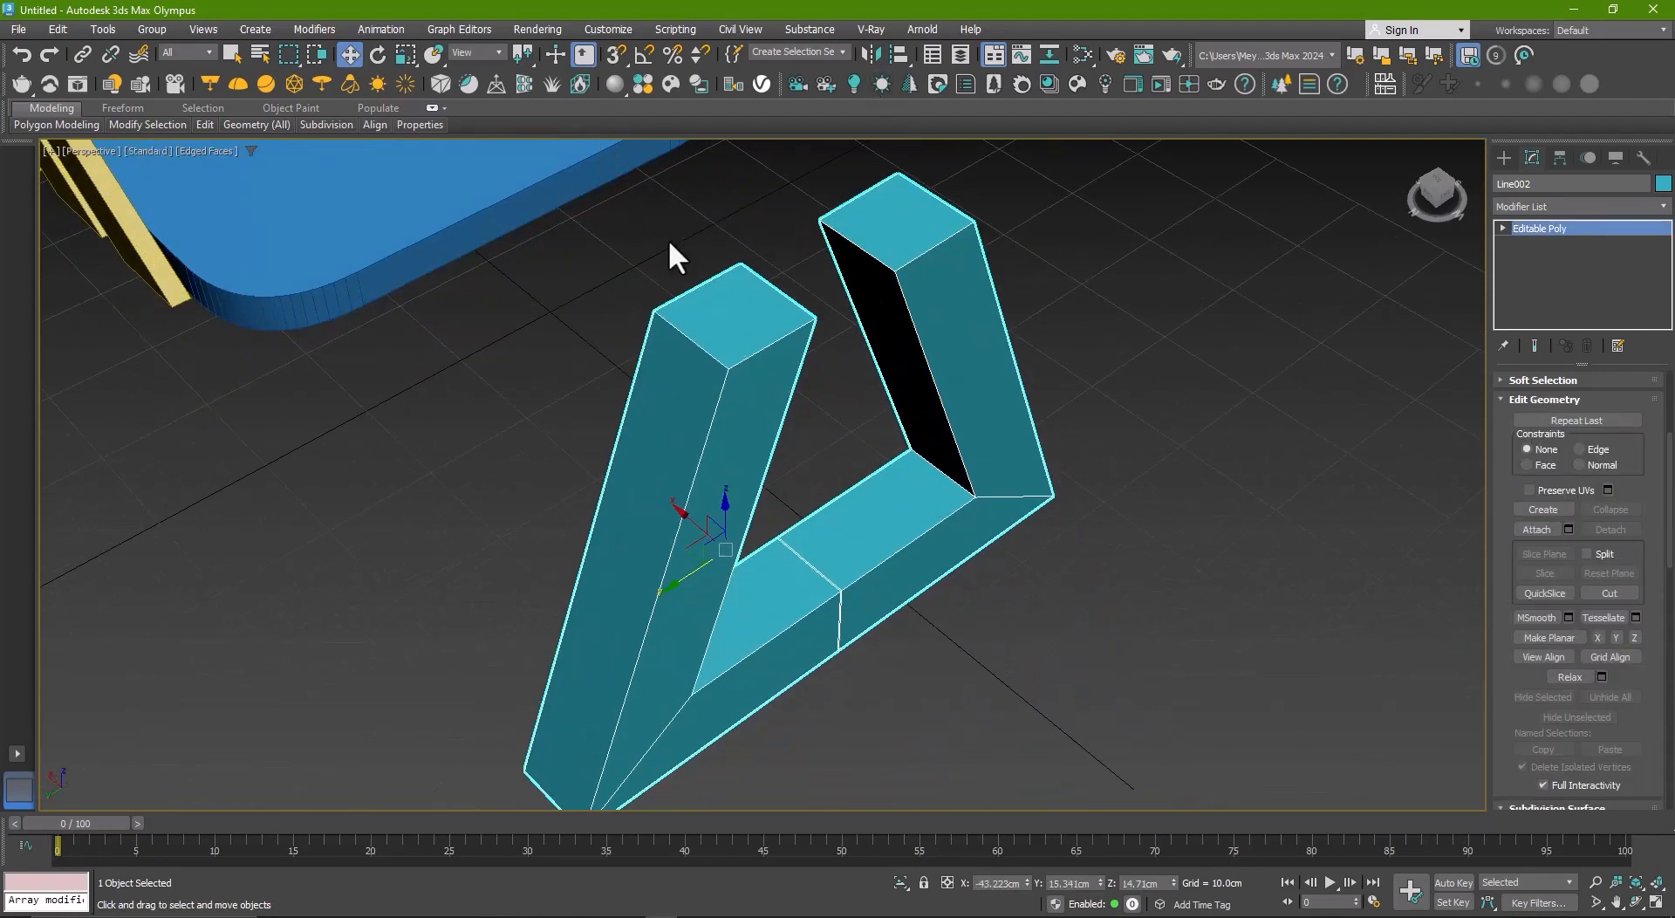
- Make one copy of the leg frame and rotate the copy 90 degrees about the world Z axis
{"action": "left_click_drag", "start_coordinate": [680, 527], "coordinate": [703, 524], "text": "shift"}
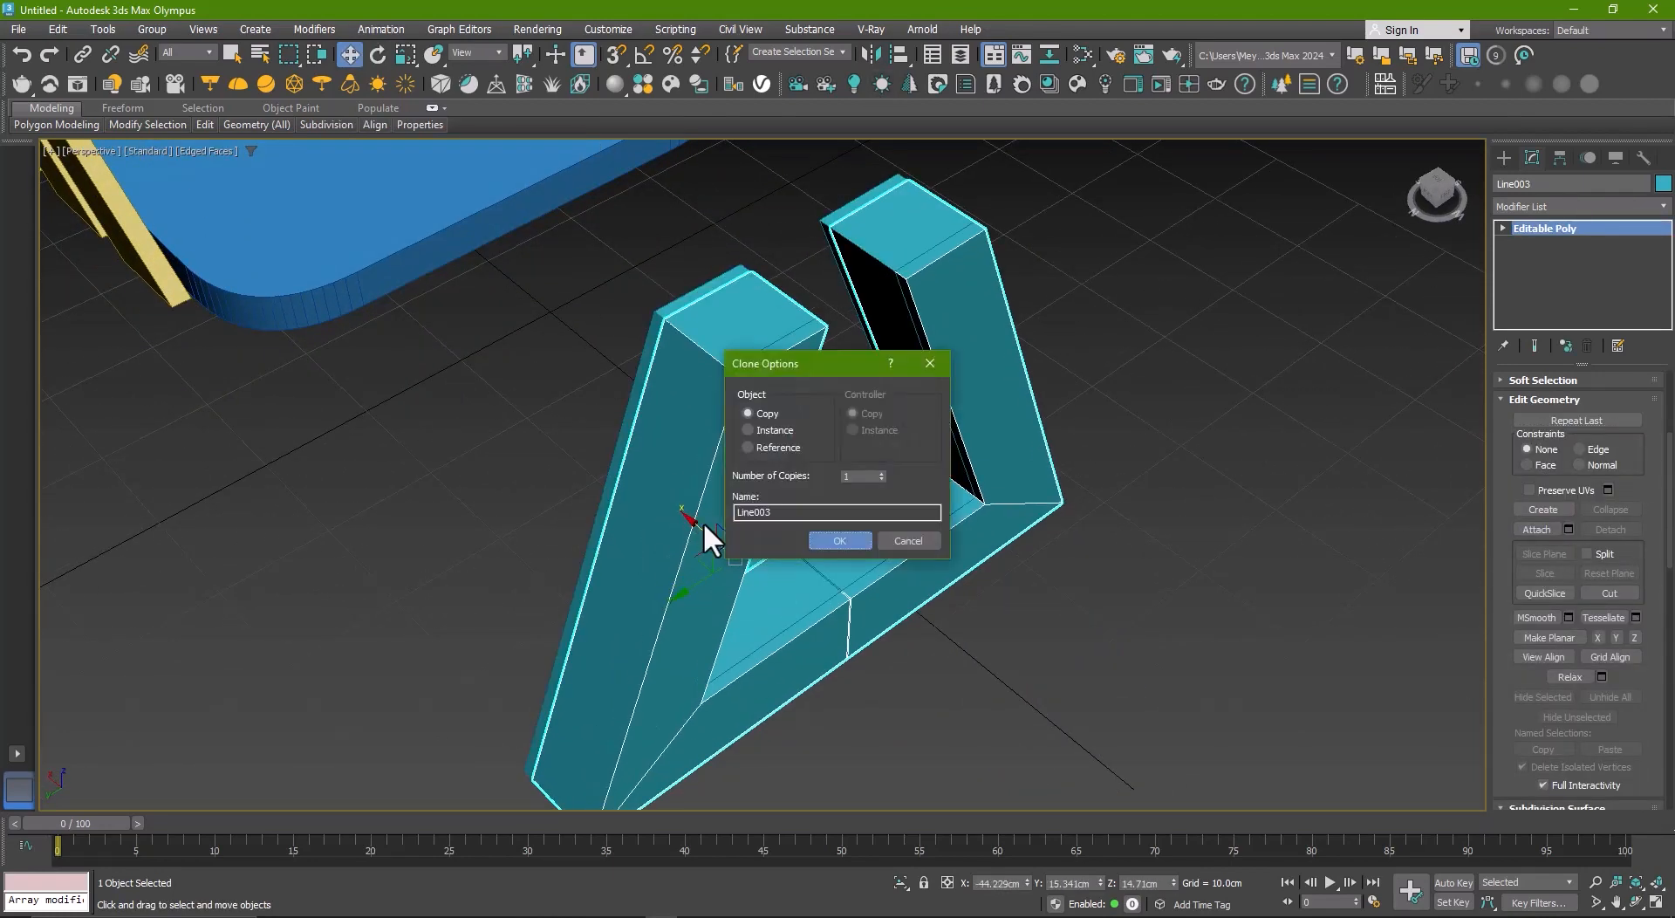
{"action": "key", "text": "Return"}
{"action": "key", "text": "e"}
{"action": "right_click", "coordinate": [380, 56]}
{"action": "type", "text": "90"}
{"action": "key", "text": "Return"}
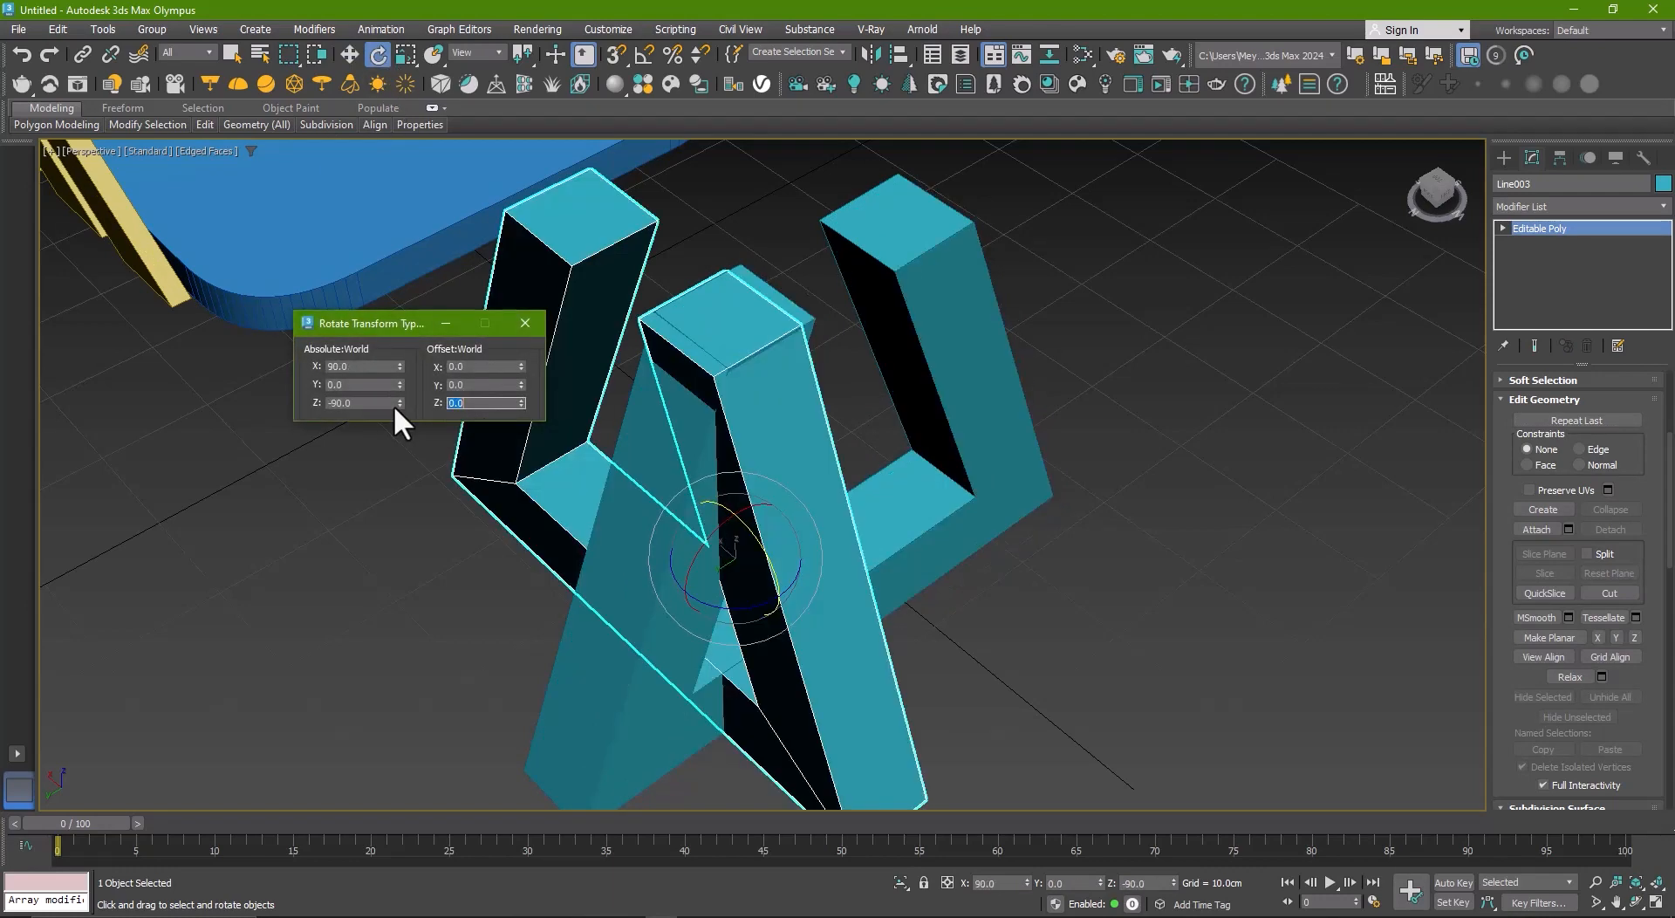
{"action": "left_click", "coordinate": [524, 322]}
- Move the rotated leg frame in the XY plane so it crosses the first frame at its centre
{"action": "key", "text": "w"}
{"action": "middle_click_drag", "start_coordinate": [732, 478], "coordinate": [607, 496], "text": "alt"}
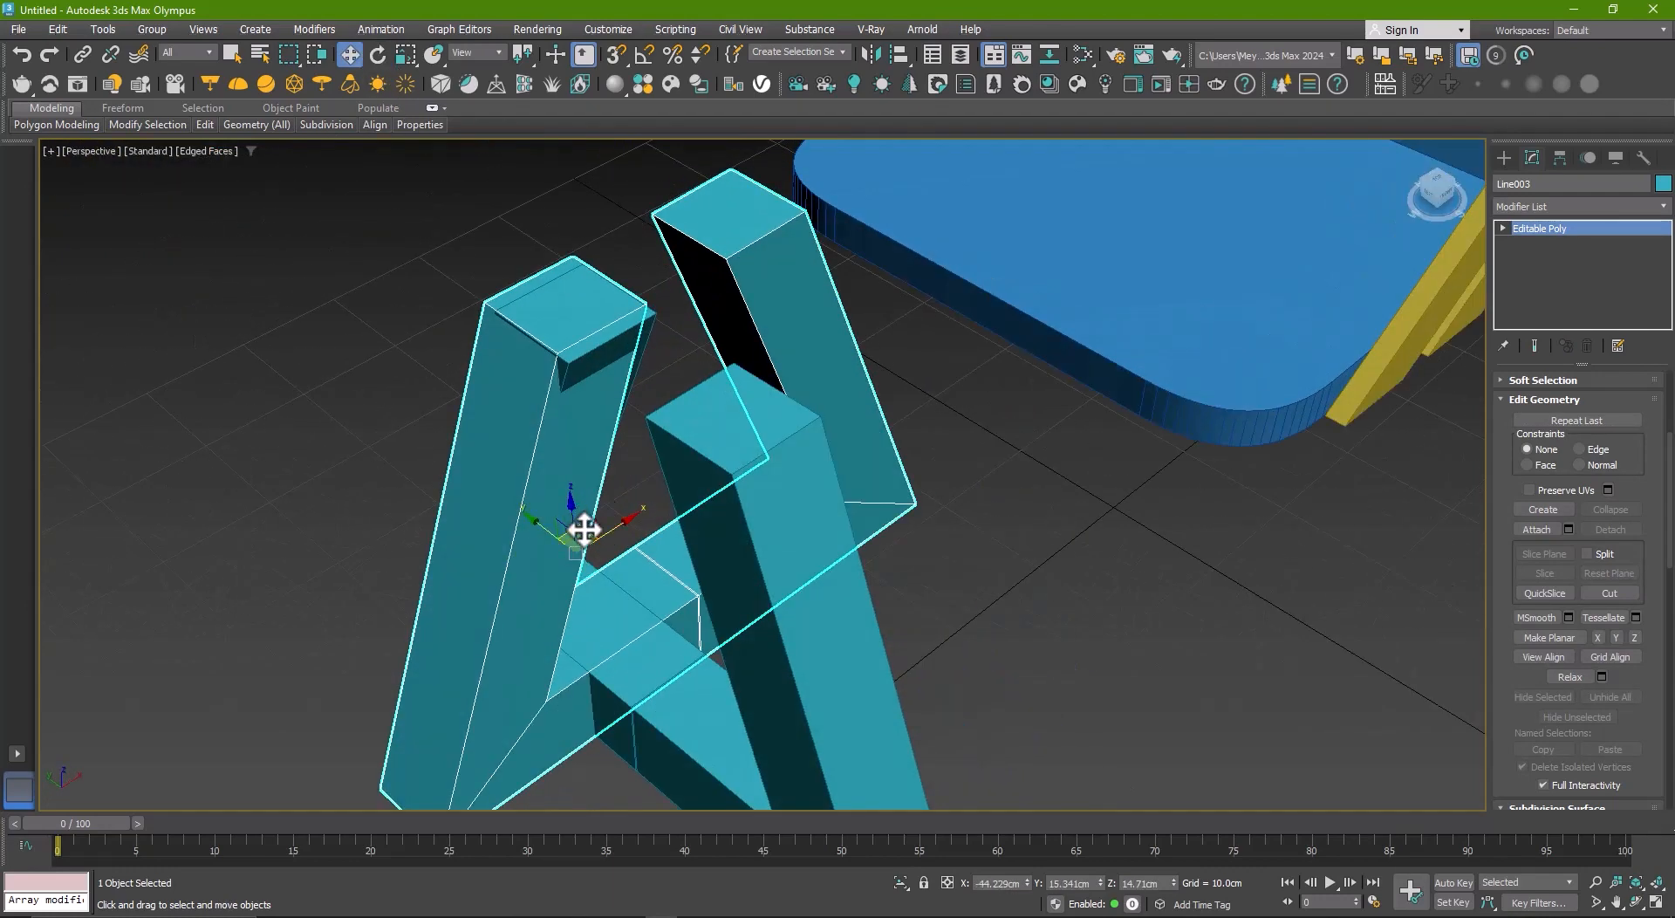
{"action": "left_click_drag", "start_coordinate": [583, 530], "coordinate": [580, 648]}
{"action": "mouse_move", "coordinate": [579, 648]}
{"action": "middle_mouse_down", "text": "alt"}
{"action": "mouse_move", "coordinate": [710, 632]}
{"action": "mouse_move", "coordinate": [779, 540]}
{"action": "middle_mouse_up", "text": "alt"}
{"action": "scroll", "coordinate": [710, 631], "scroll_direction": "down", "scroll_amount": 5}
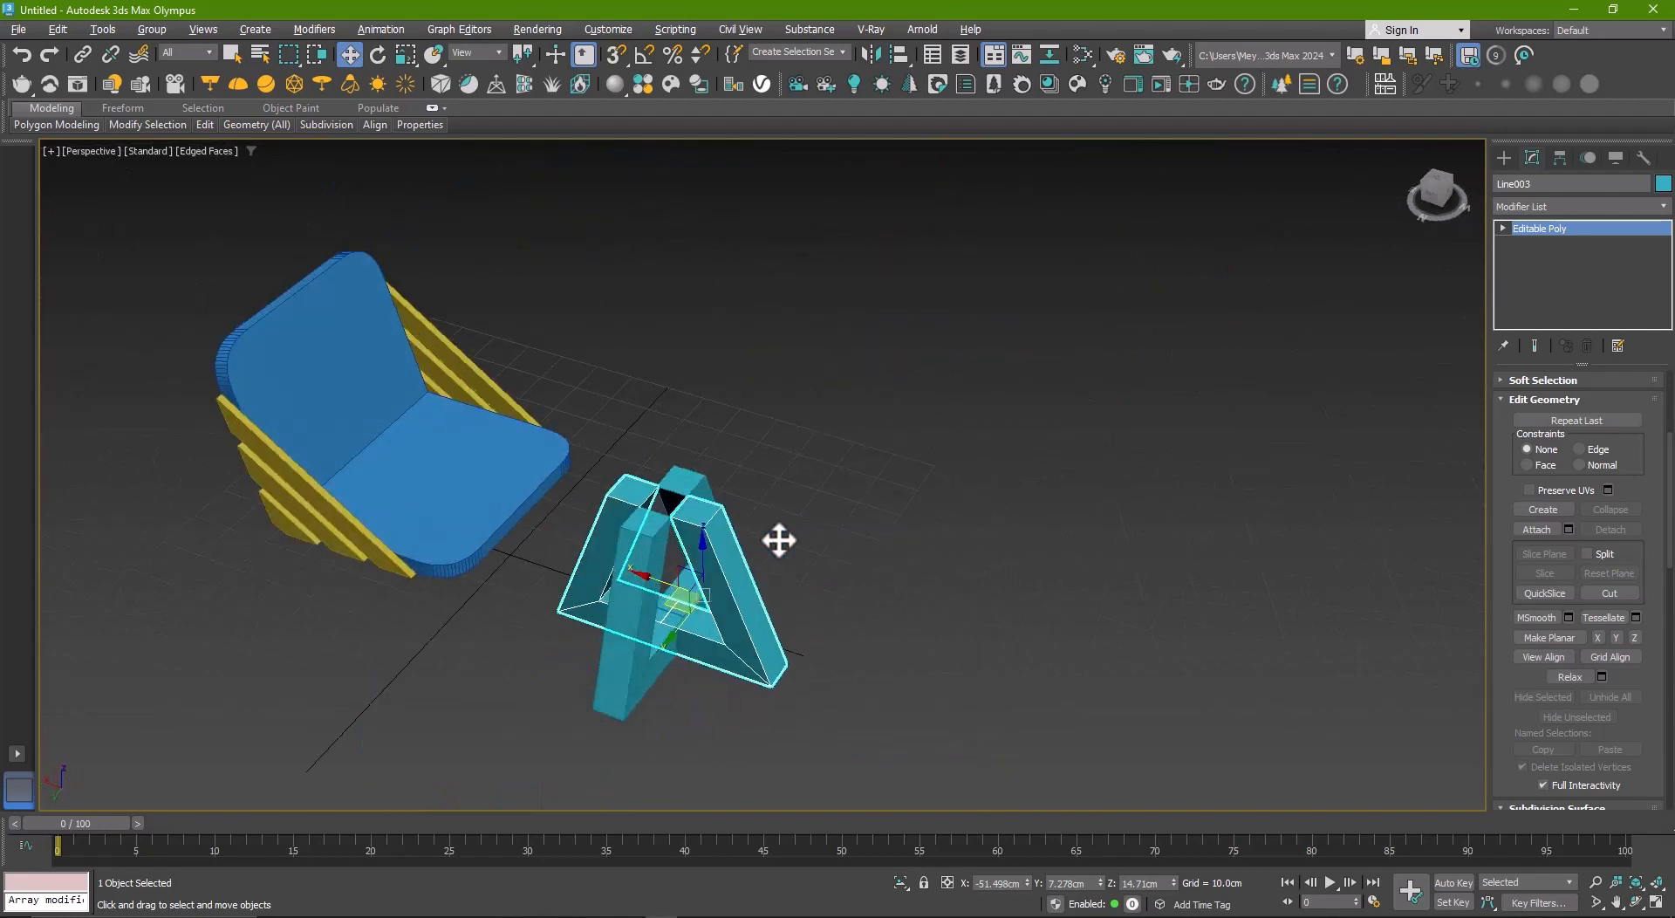
- Group the seat, backrest and all side bars, and move the group over the crossed leg frames
{"action": "left_click", "coordinate": [398, 519]}
{"action": "left_click", "coordinate": [360, 532], "text": "ctrl"}
{"action": "left_click", "coordinate": [447, 345], "text": "ctrl"}
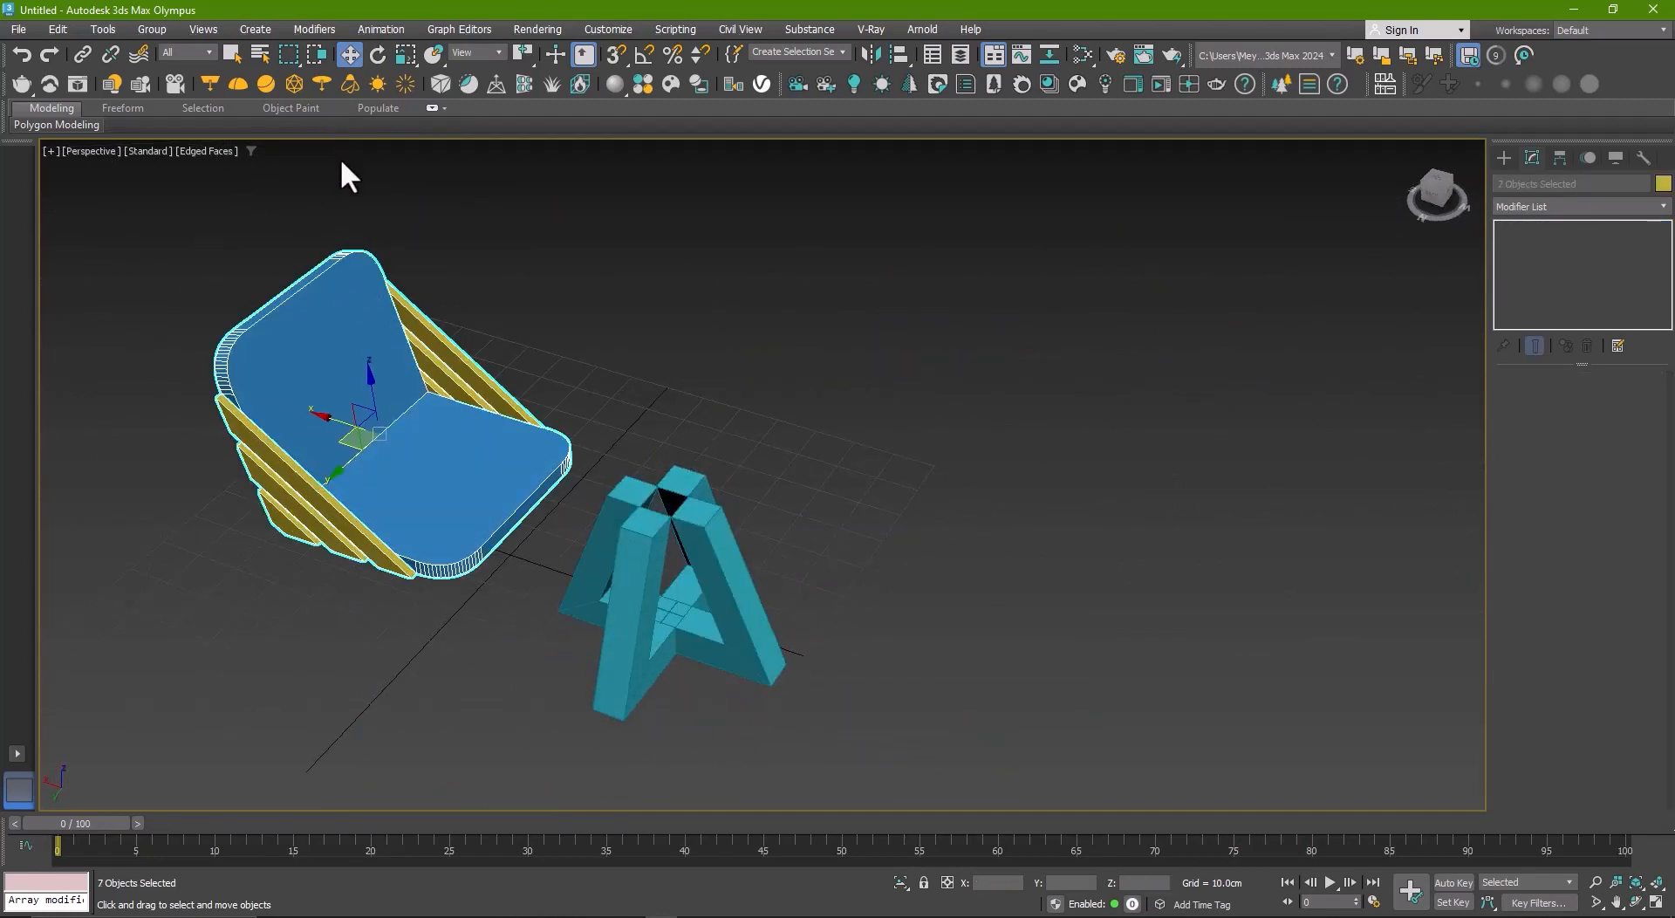
{"action": "left_click", "coordinate": [151, 29]}
{"action": "left_click", "coordinate": [164, 40]}
{"action": "left_click", "coordinate": [841, 494]}
{"action": "left_click_drag", "start_coordinate": [344, 438], "coordinate": [610, 411]}
{"action": "middle_click_drag", "start_coordinate": [610, 411], "coordinate": [584, 477], "text": "alt"}
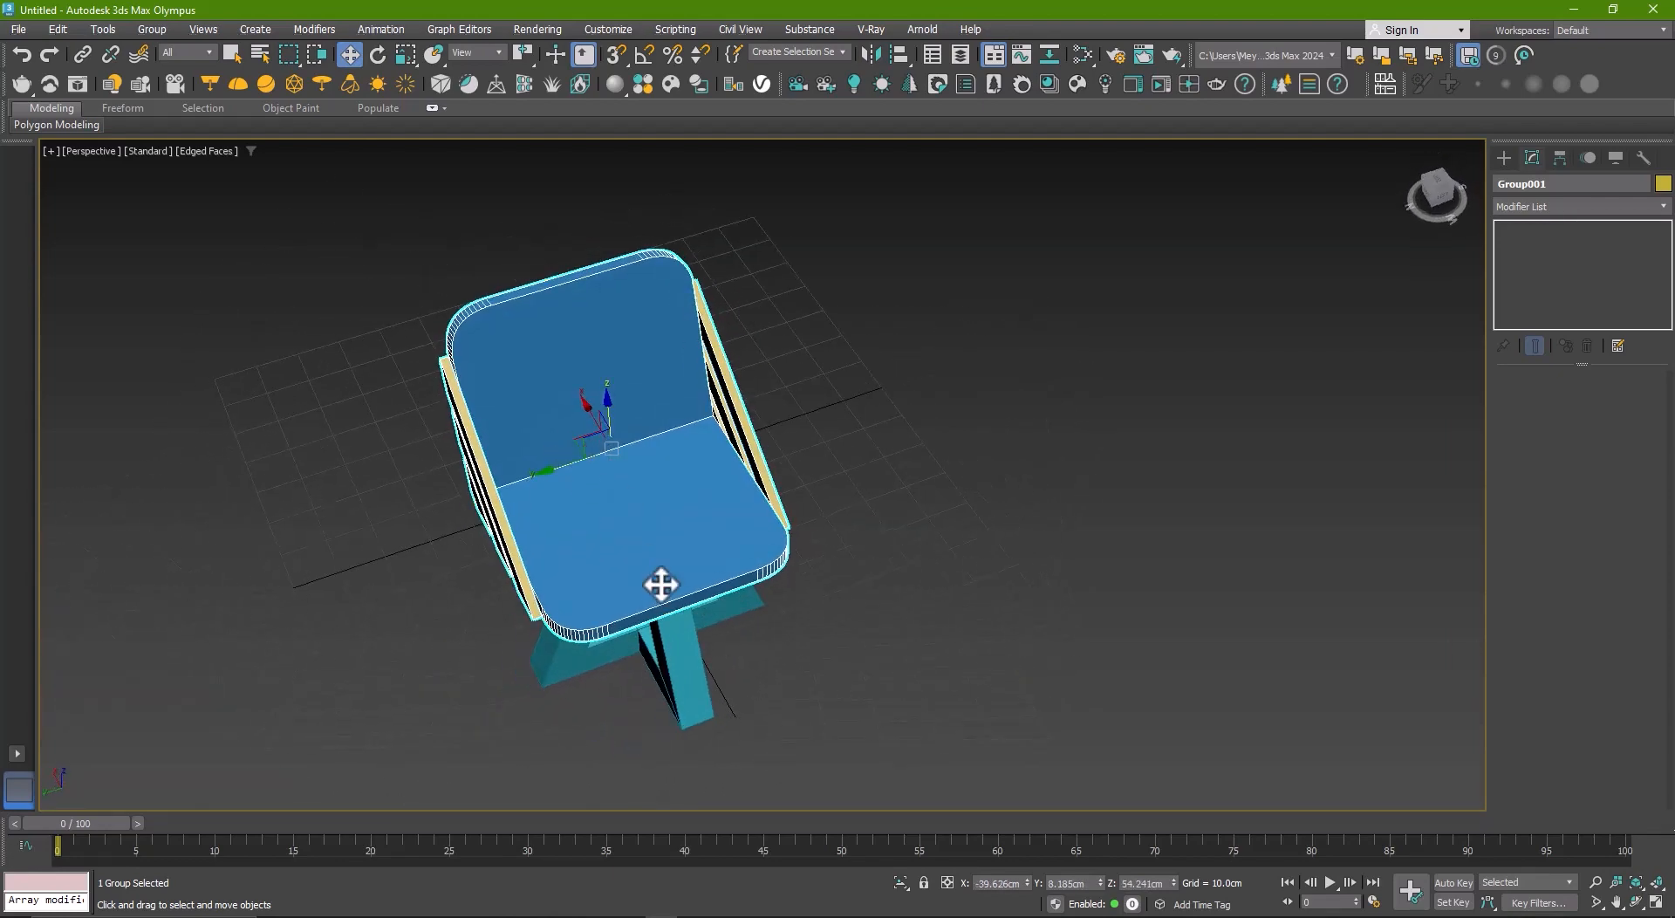
- Rotate both leg frames together by 45 degrees about the world Z axis
{"action": "left_click", "coordinate": [695, 673]}
{"action": "left_click", "coordinate": [588, 598], "text": "ctrl"}
{"action": "key", "text": "e"}
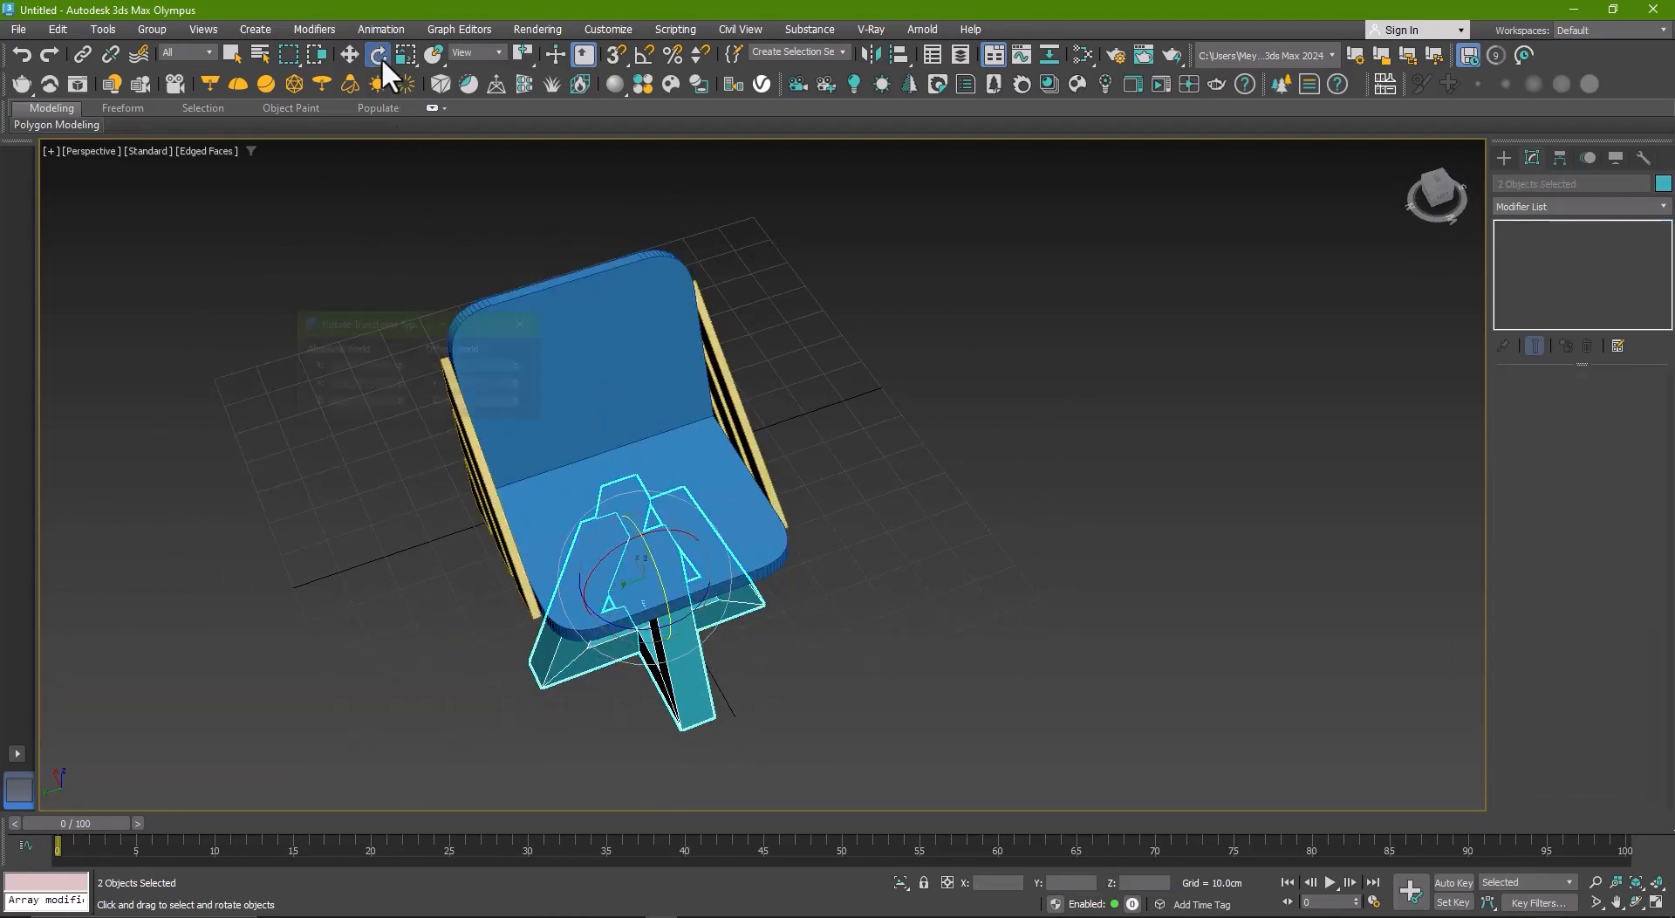
{"action": "type", "text": "45"}
{"action": "key", "text": "Return"}
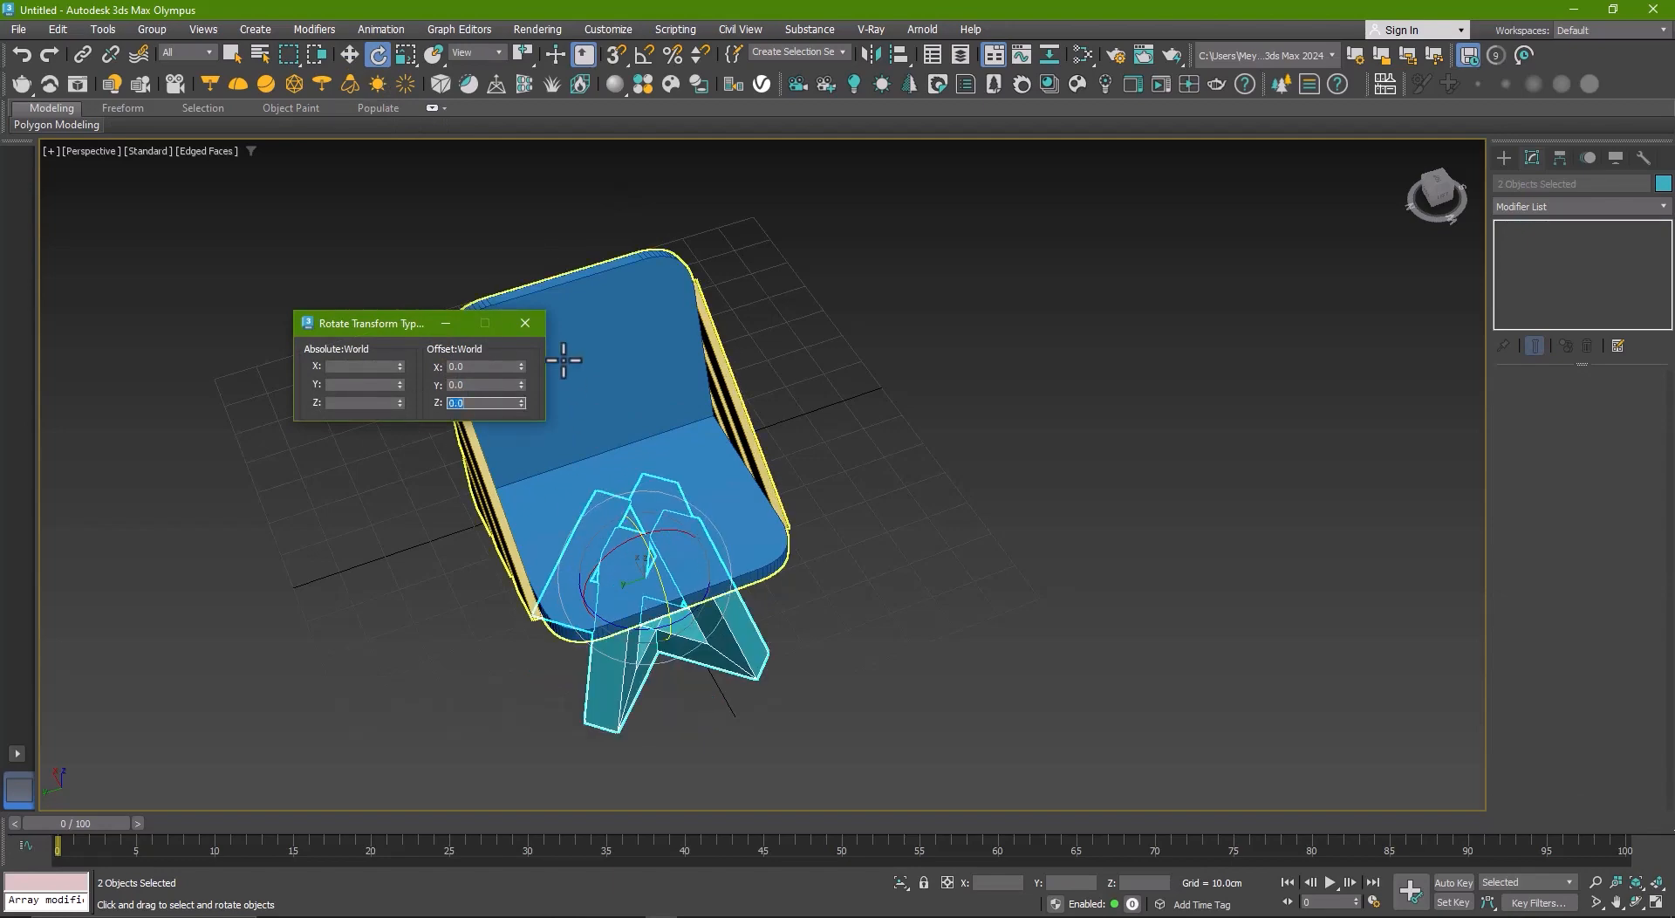
{"action": "left_click", "coordinate": [525, 323]}
- Move both leg frames in the XY plane so they are centred under the seat
{"action": "mouse_move", "coordinate": [839, 523]}
{"action": "middle_mouse_down", "text": "alt"}
{"action": "mouse_move", "coordinate": [869, 444]}
{"action": "mouse_move", "coordinate": [808, 486]}
{"action": "mouse_move", "coordinate": [803, 565]}
{"action": "mouse_move", "coordinate": [829, 500]}
{"action": "middle_mouse_up", "text": "alt"}
{"action": "key", "text": "w"}
{"action": "left_click_drag", "start_coordinate": [624, 545], "coordinate": [628, 526]}
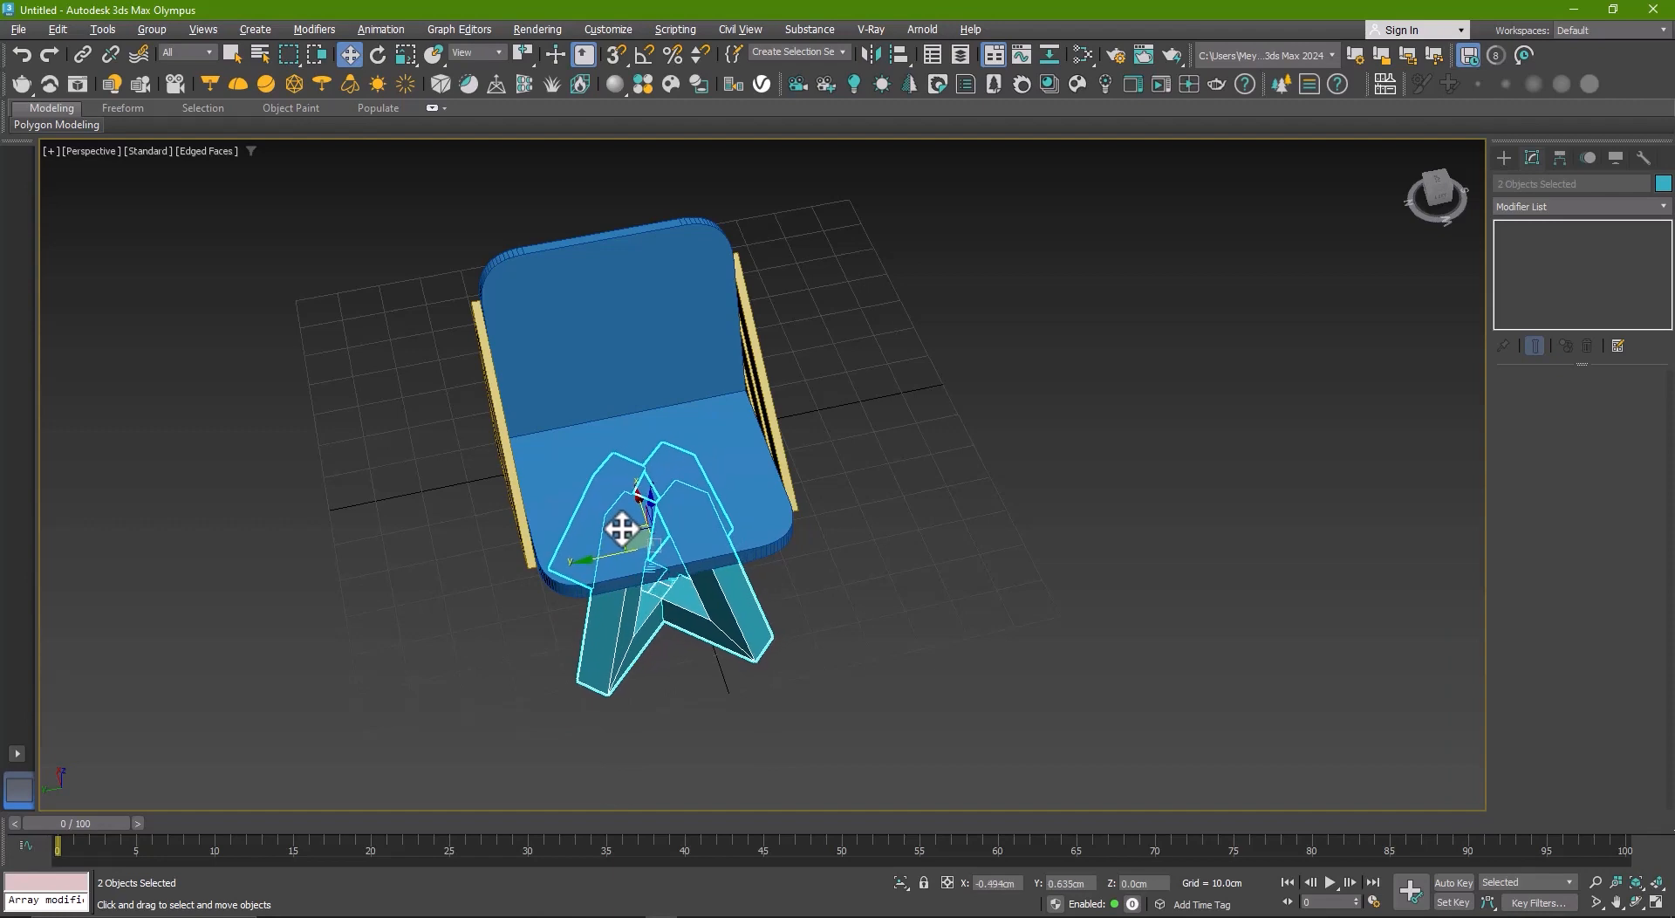
{"action": "key", "text": "t"}
{"action": "key", "text": "alt+w"}
{"action": "left_click", "coordinate": [837, 558]}
{"action": "key", "text": "alt+w"}
{"action": "middle_click_drag", "start_coordinate": [828, 593], "coordinate": [768, 698], "text": "alt"}
- With both leg frames selected, create two VRayMtl materials in the Slate Material Editor and arrange their nodes side by side
{"action": "left_click", "coordinate": [644, 634]}
{"action": "left_click", "coordinate": [693, 640], "text": "ctrl"}
{"action": "key", "text": "m"}
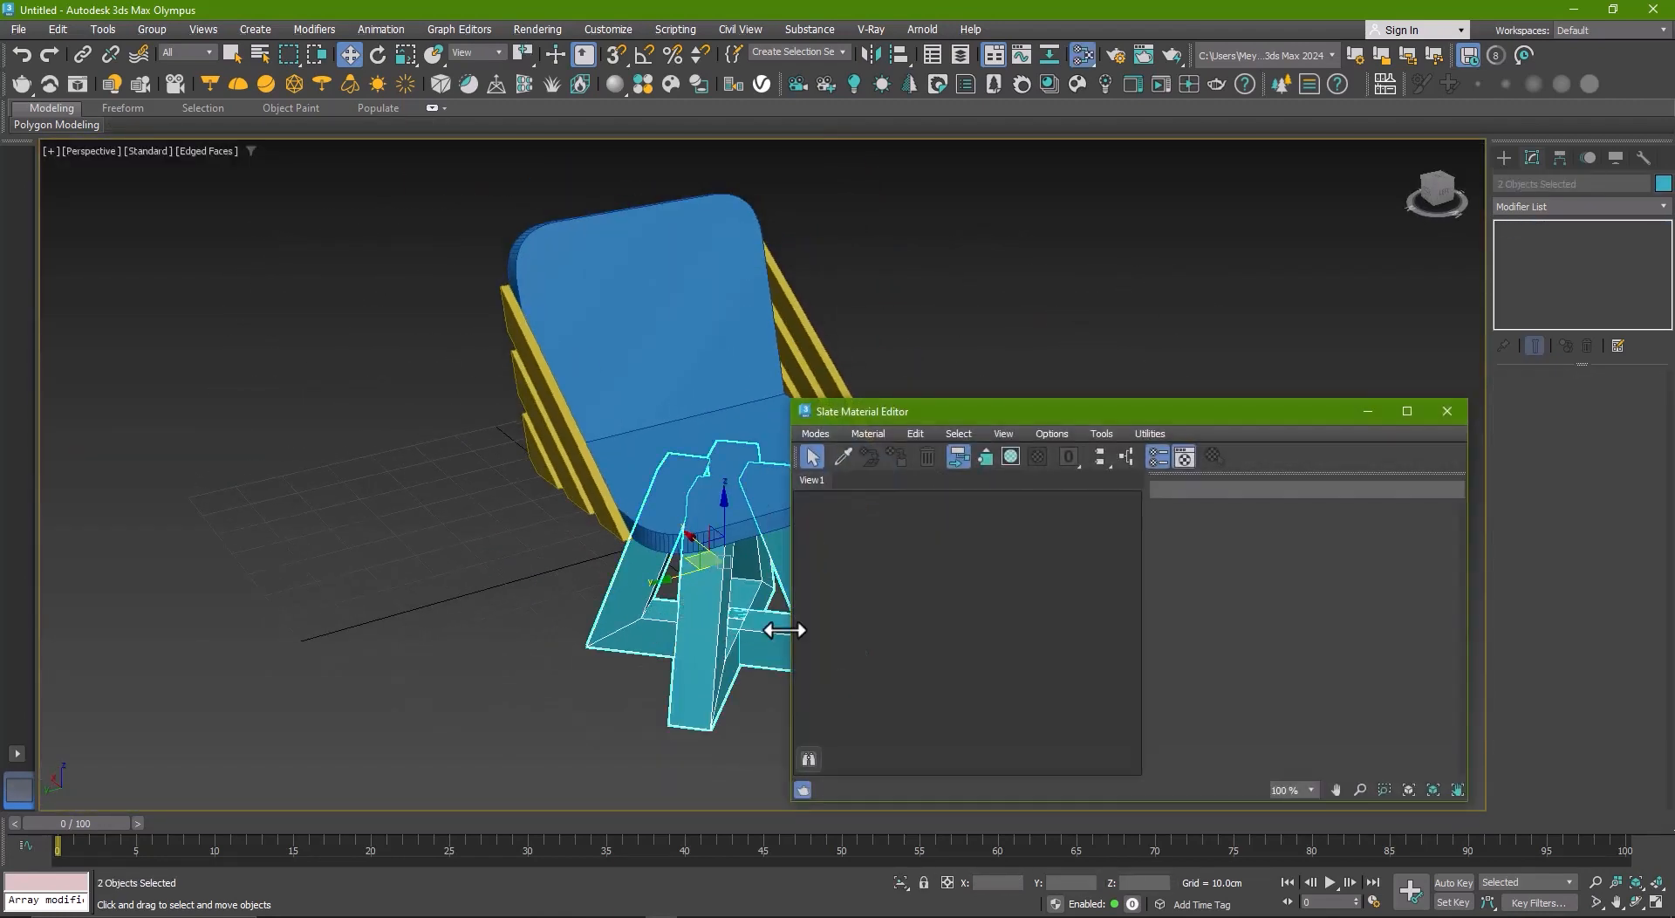
{"action": "right_click", "coordinate": [908, 577]}
{"action": "mouse_move", "coordinate": [1034, 607]}
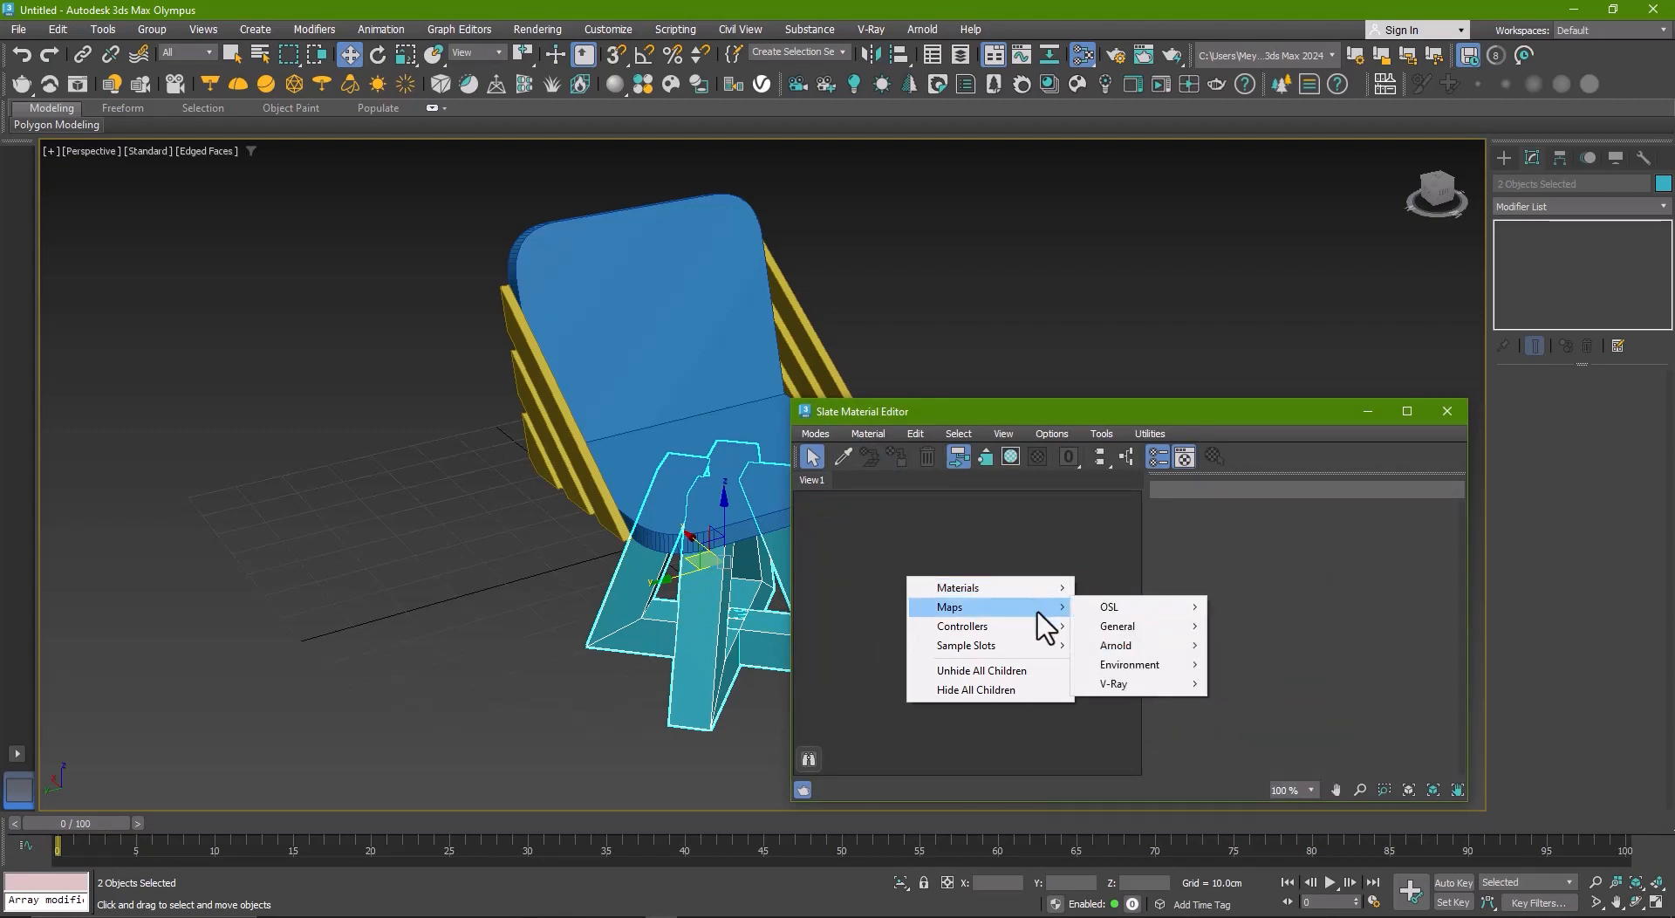
{"action": "mouse_move", "coordinate": [1114, 682]}
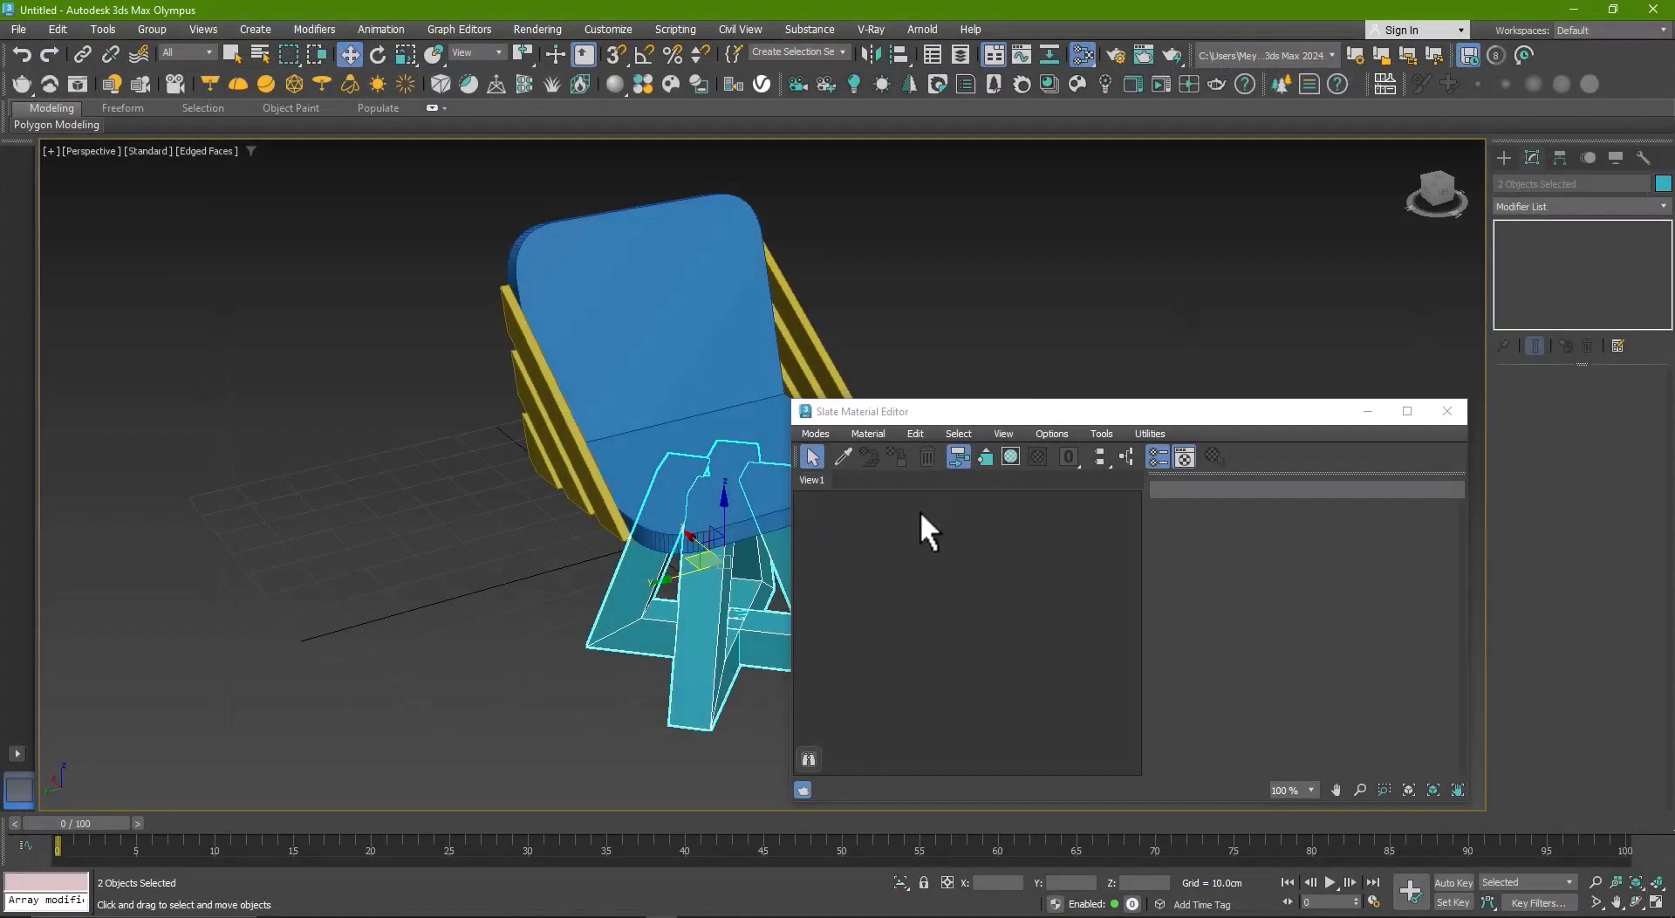
{"action": "right_click", "coordinate": [932, 568]}
{"action": "mouse_move", "coordinate": [1003, 576]}
{"action": "mouse_move", "coordinate": [1190, 632]}
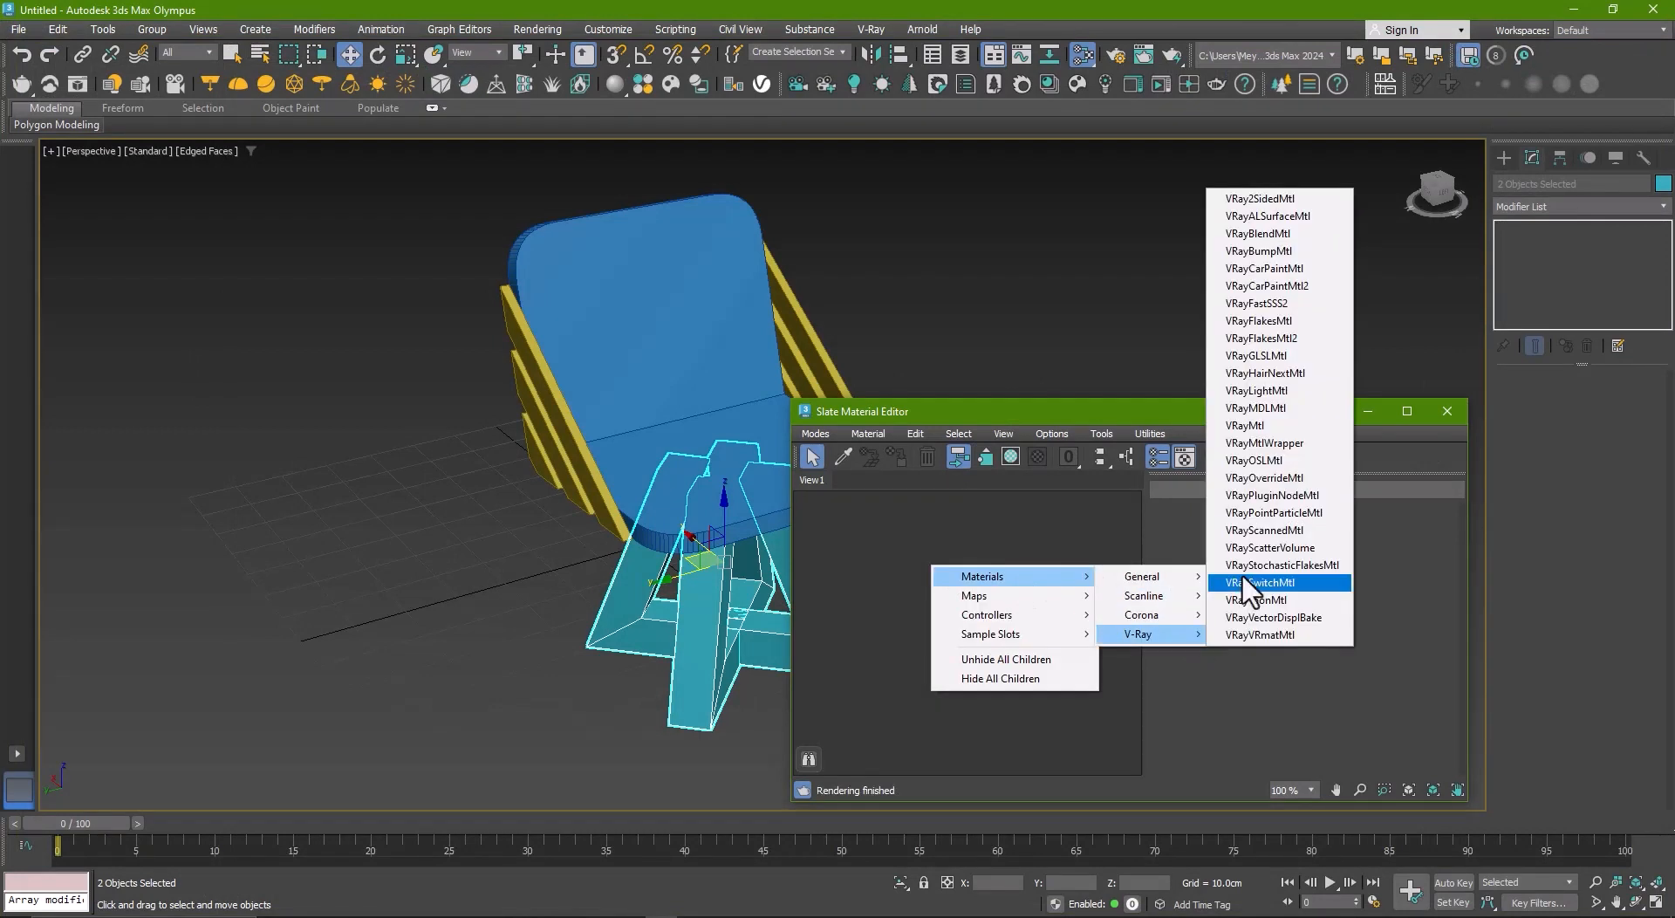
{"action": "left_click", "coordinate": [1259, 581]}
{"action": "left_click_drag", "start_coordinate": [919, 579], "coordinate": [827, 567]}
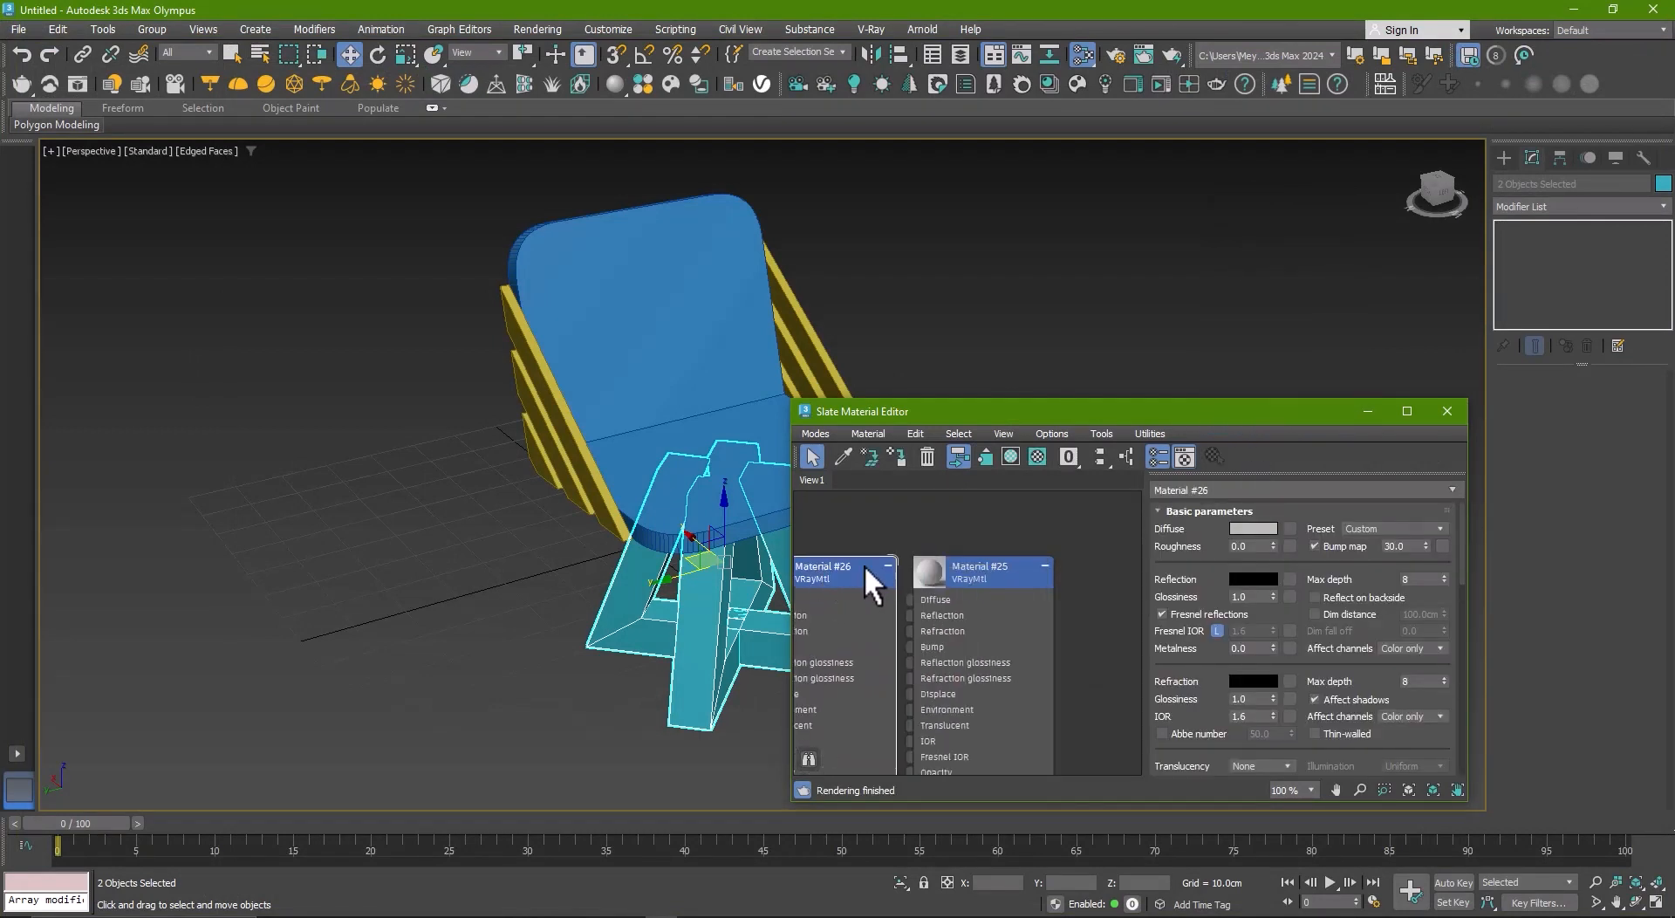
{"action": "left_click_drag", "start_coordinate": [975, 565], "coordinate": [1010, 566]}
{"action": "left_click_drag", "start_coordinate": [876, 565], "coordinate": [893, 565]}
- Set the diffuse colour of Material #25 to dark grey (2B2B2B) and assign the material to both leg frames
{"action": "left_click", "coordinate": [976, 564]}
{"action": "left_click", "coordinate": [1253, 529]}
{"action": "left_click_drag", "start_coordinate": [944, 403], "coordinate": [944, 340]}
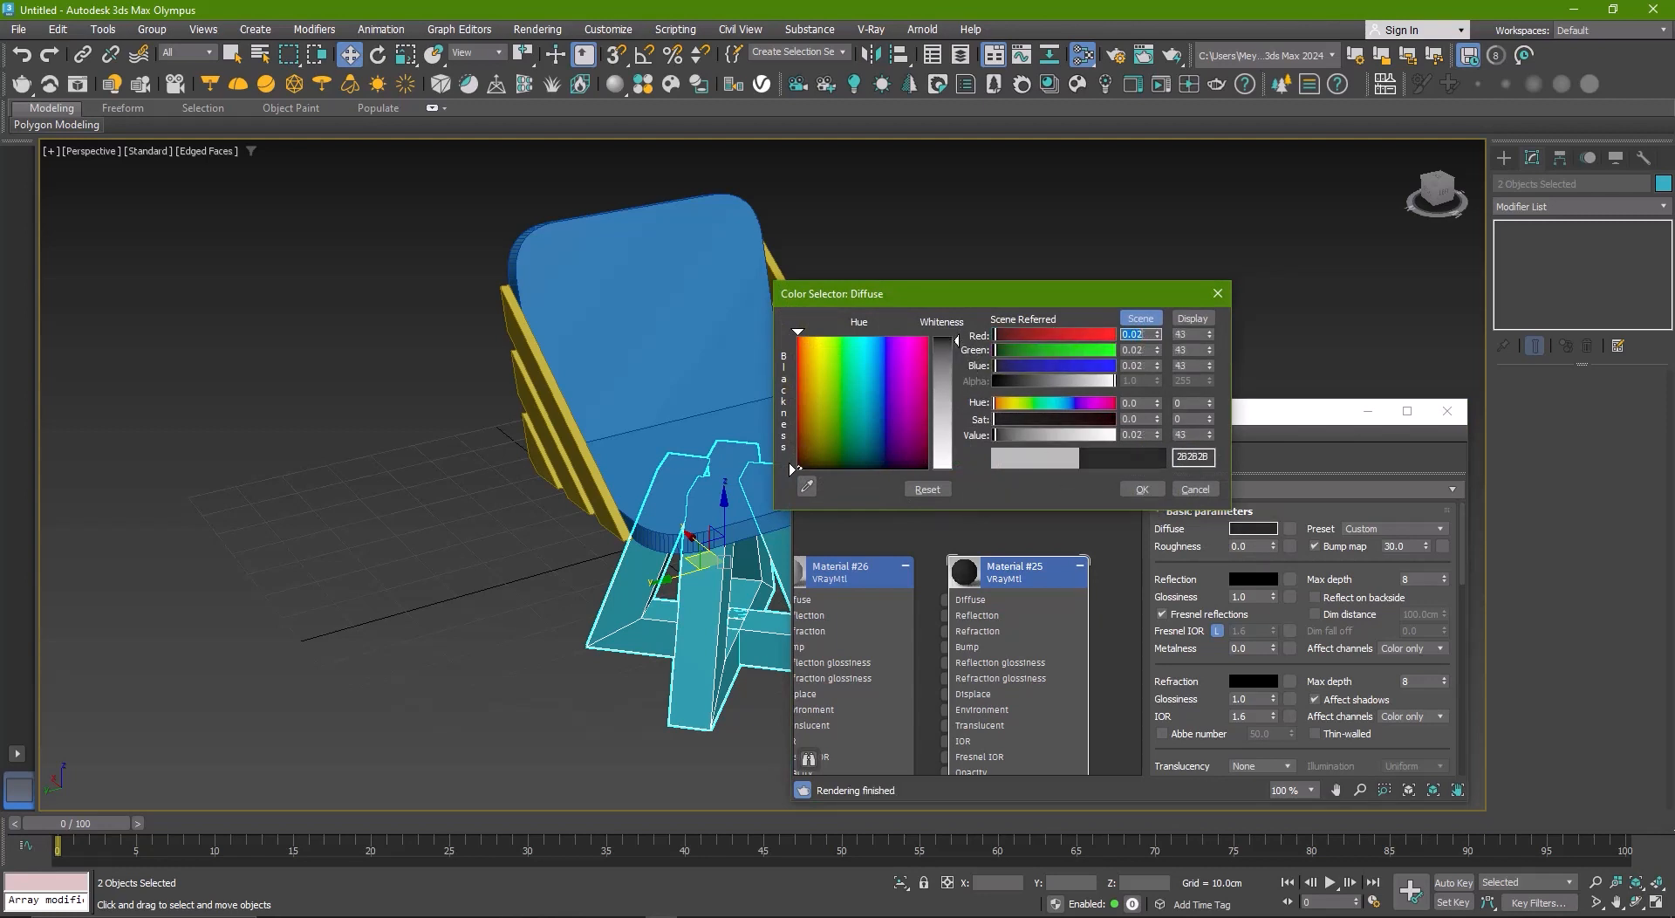
{"action": "left_click", "coordinate": [1137, 488]}
{"action": "left_click", "coordinate": [892, 459]}
- Set the diffuse colour of Material #26 to a warm yellow and assign the material to the seat group
{"action": "left_click", "coordinate": [690, 457]}
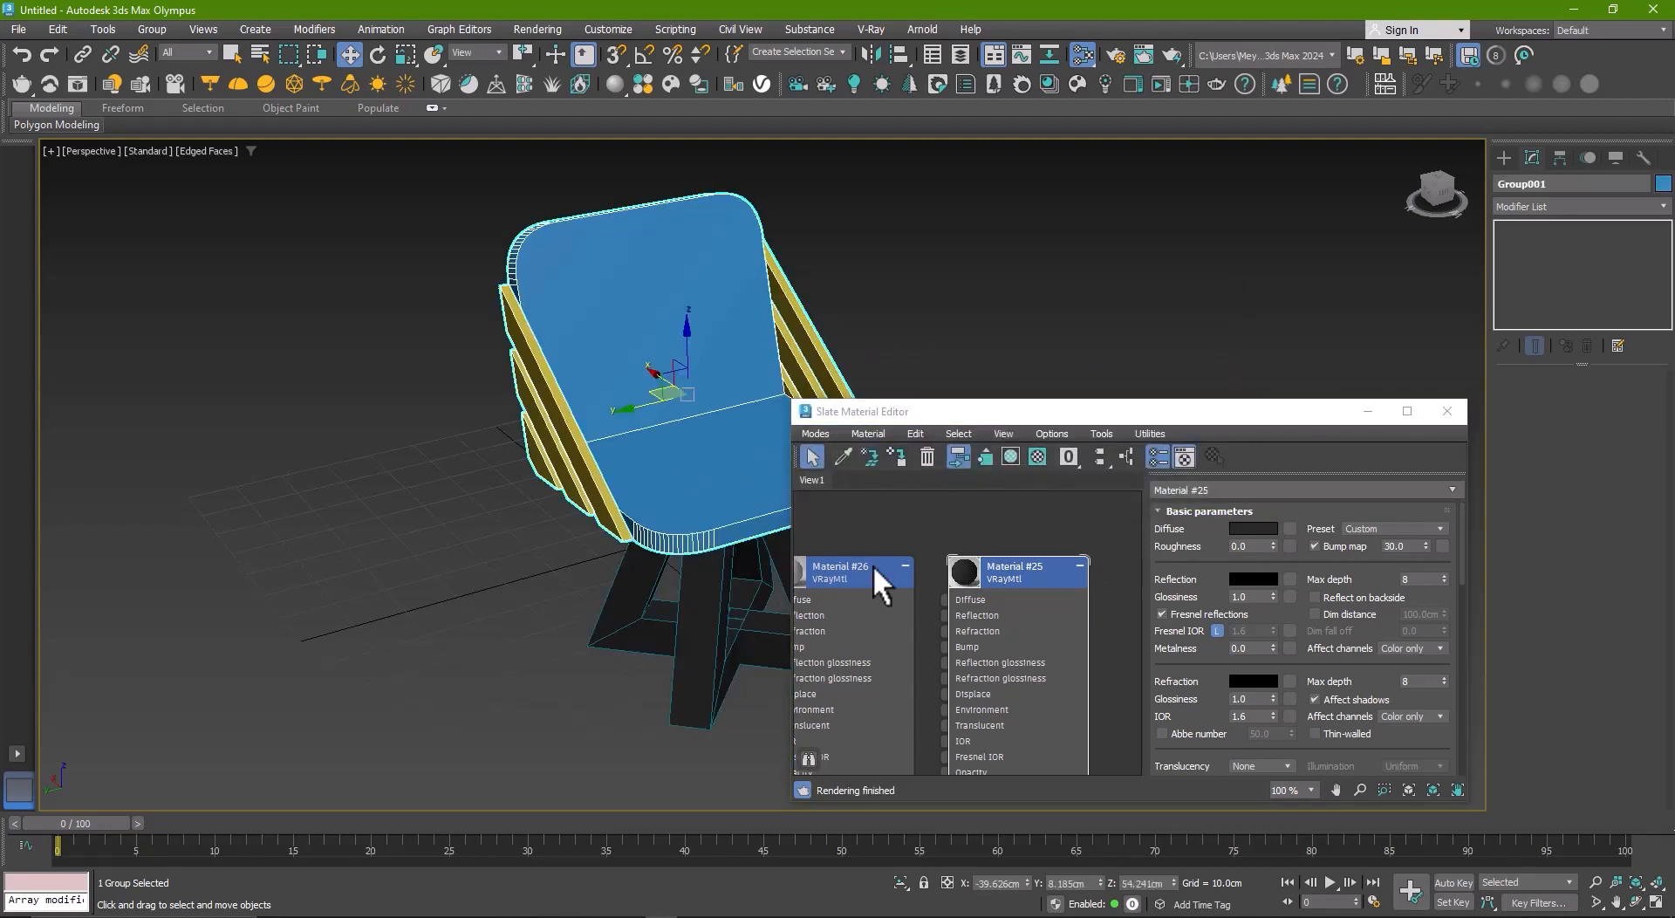
{"action": "double_click", "coordinate": [873, 567]}
{"action": "left_click", "coordinate": [1232, 528]}
{"action": "left_click", "coordinate": [813, 361]}
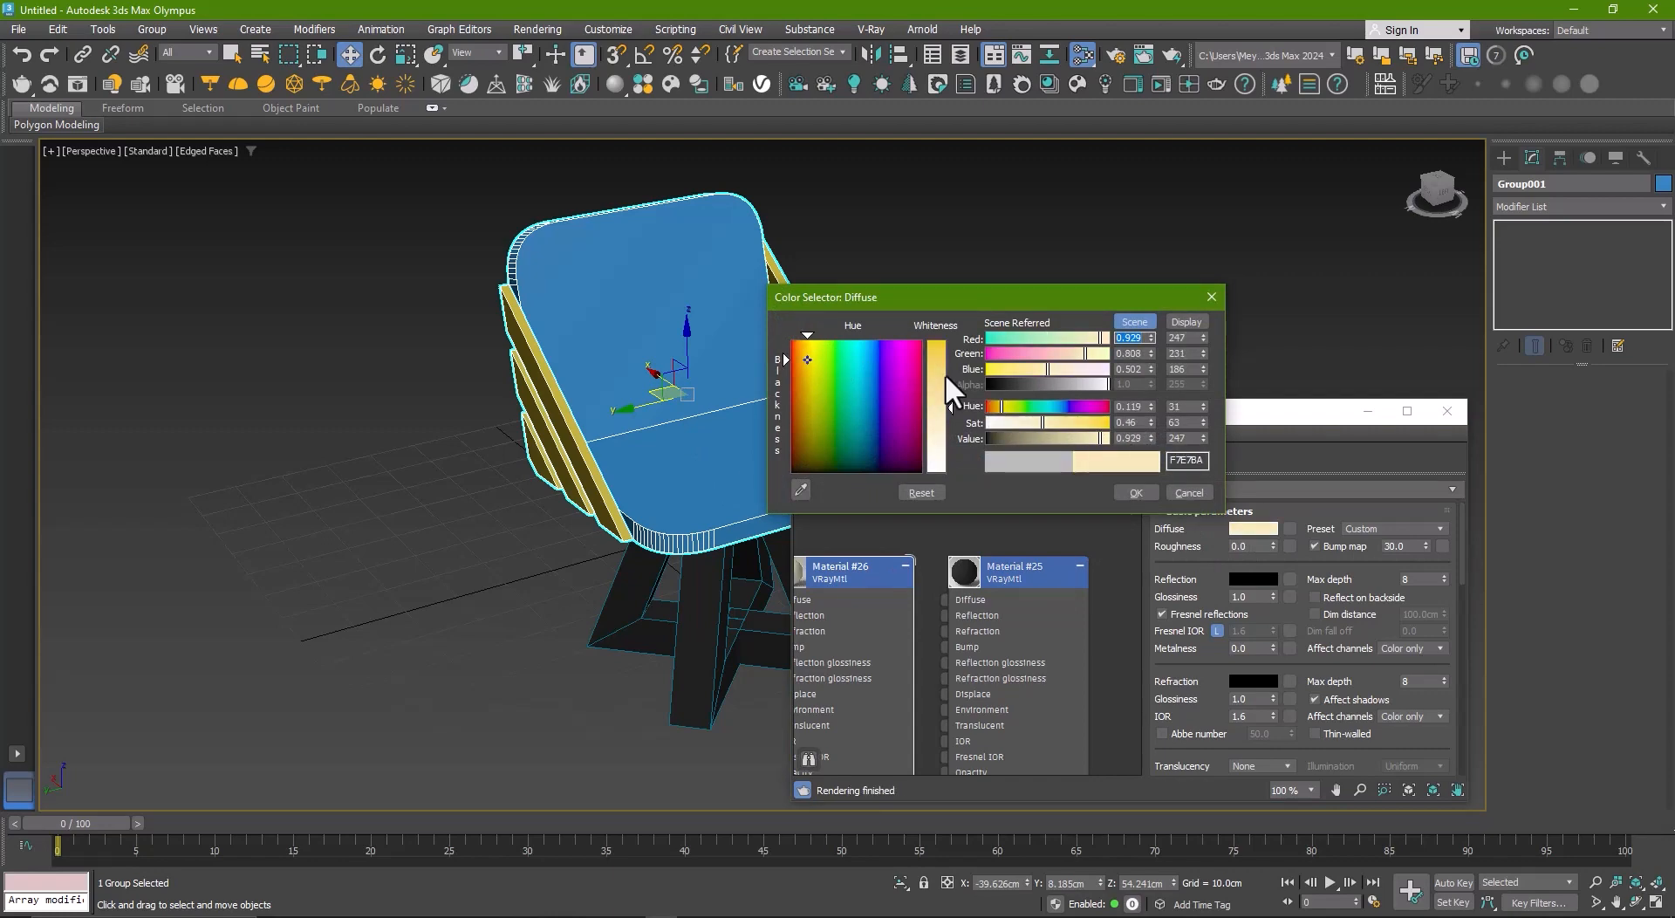
{"action": "left_click", "coordinate": [1135, 492]}
{"action": "left_click", "coordinate": [898, 459]}
- Scale both leg frames up uniformly to about 117 percent
{"action": "middle_click_drag", "start_coordinate": [663, 410], "coordinate": [568, 388], "text": "alt"}
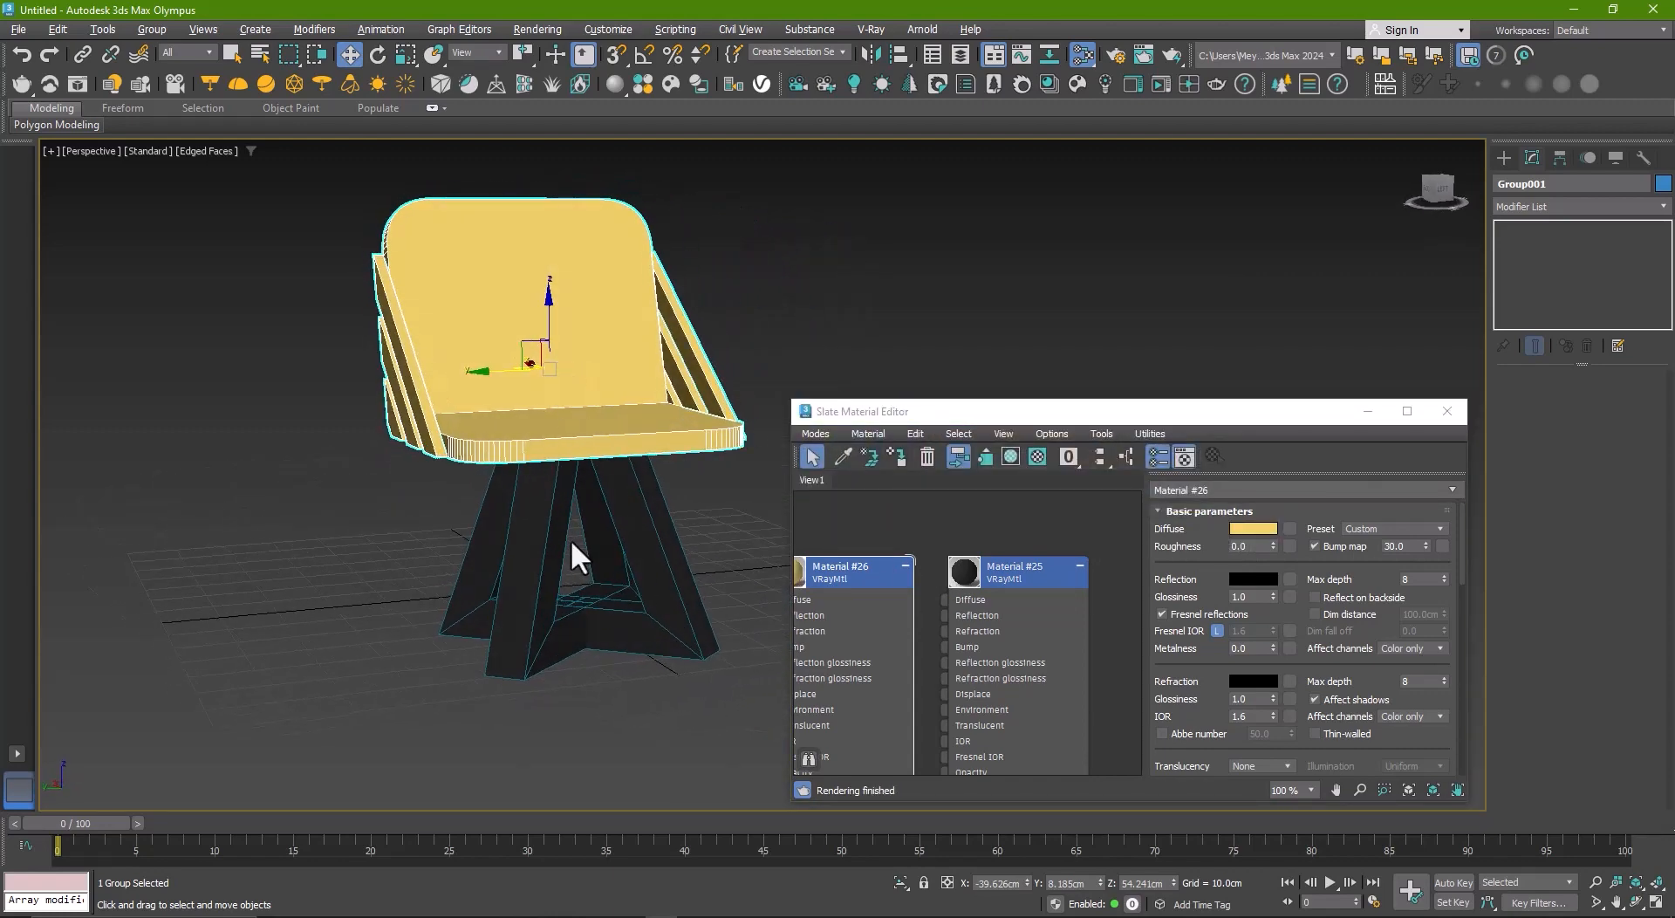
{"action": "left_click", "coordinate": [571, 545]}
{"action": "left_click", "coordinate": [506, 525], "text": "ctrl"}
{"action": "key", "text": "r"}
{"action": "left_click_drag", "start_coordinate": [567, 525], "coordinate": [569, 509]}
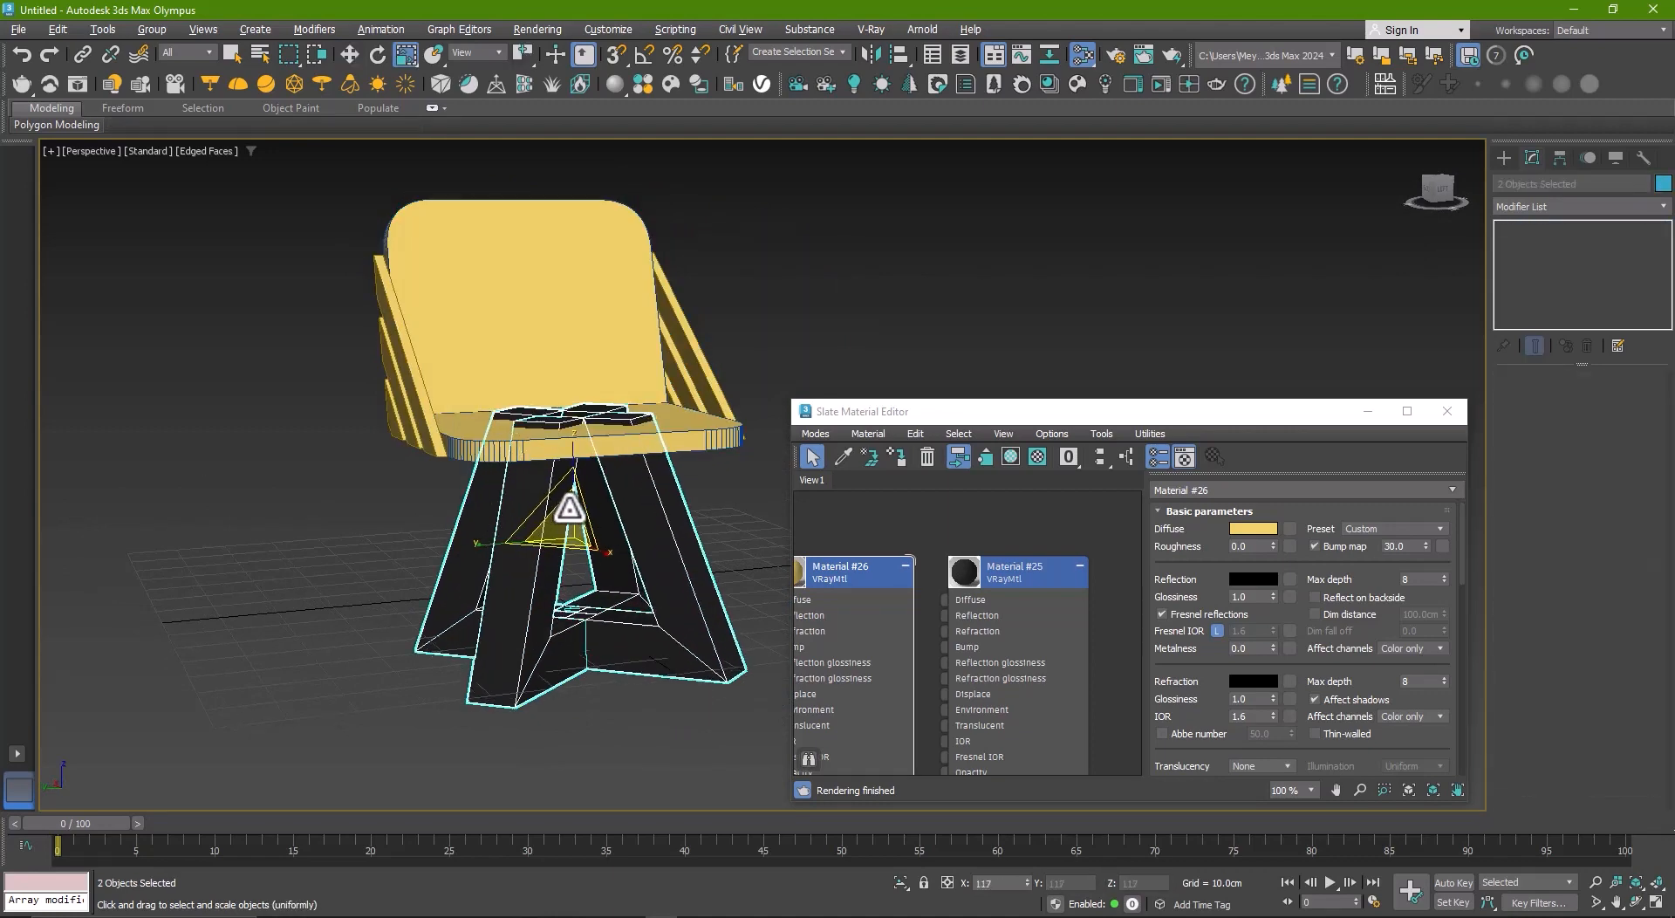
- Raise the seat group slightly along Z to fit on top of the enlarged leg frames
{"action": "left_click", "coordinate": [579, 448]}
{"action": "mouse_move", "coordinate": [554, 321]}
{"action": "left_mouse_down"}
{"action": "mouse_move", "coordinate": [550, 304]}
{"action": "mouse_move", "coordinate": [551, 324]}
{"action": "left_mouse_up"}
{"action": "left_click", "coordinate": [521, 490], "text": "ctrl"}
{"action": "left_click", "coordinate": [474, 486], "text": "ctrl"}
{"action": "middle_click_drag", "start_coordinate": [550, 325], "coordinate": [529, 393], "text": "alt"}
- Assign the dark grey Material #25 to the seat group
{"action": "left_click", "coordinate": [530, 394]}
{"action": "double_click", "coordinate": [1030, 567]}
{"action": "left_click", "coordinate": [897, 457]}
- Assign the yellow Material #26 to both leg frames
{"action": "left_click", "coordinate": [625, 534]}
{"action": "left_click", "coordinate": [833, 582]}
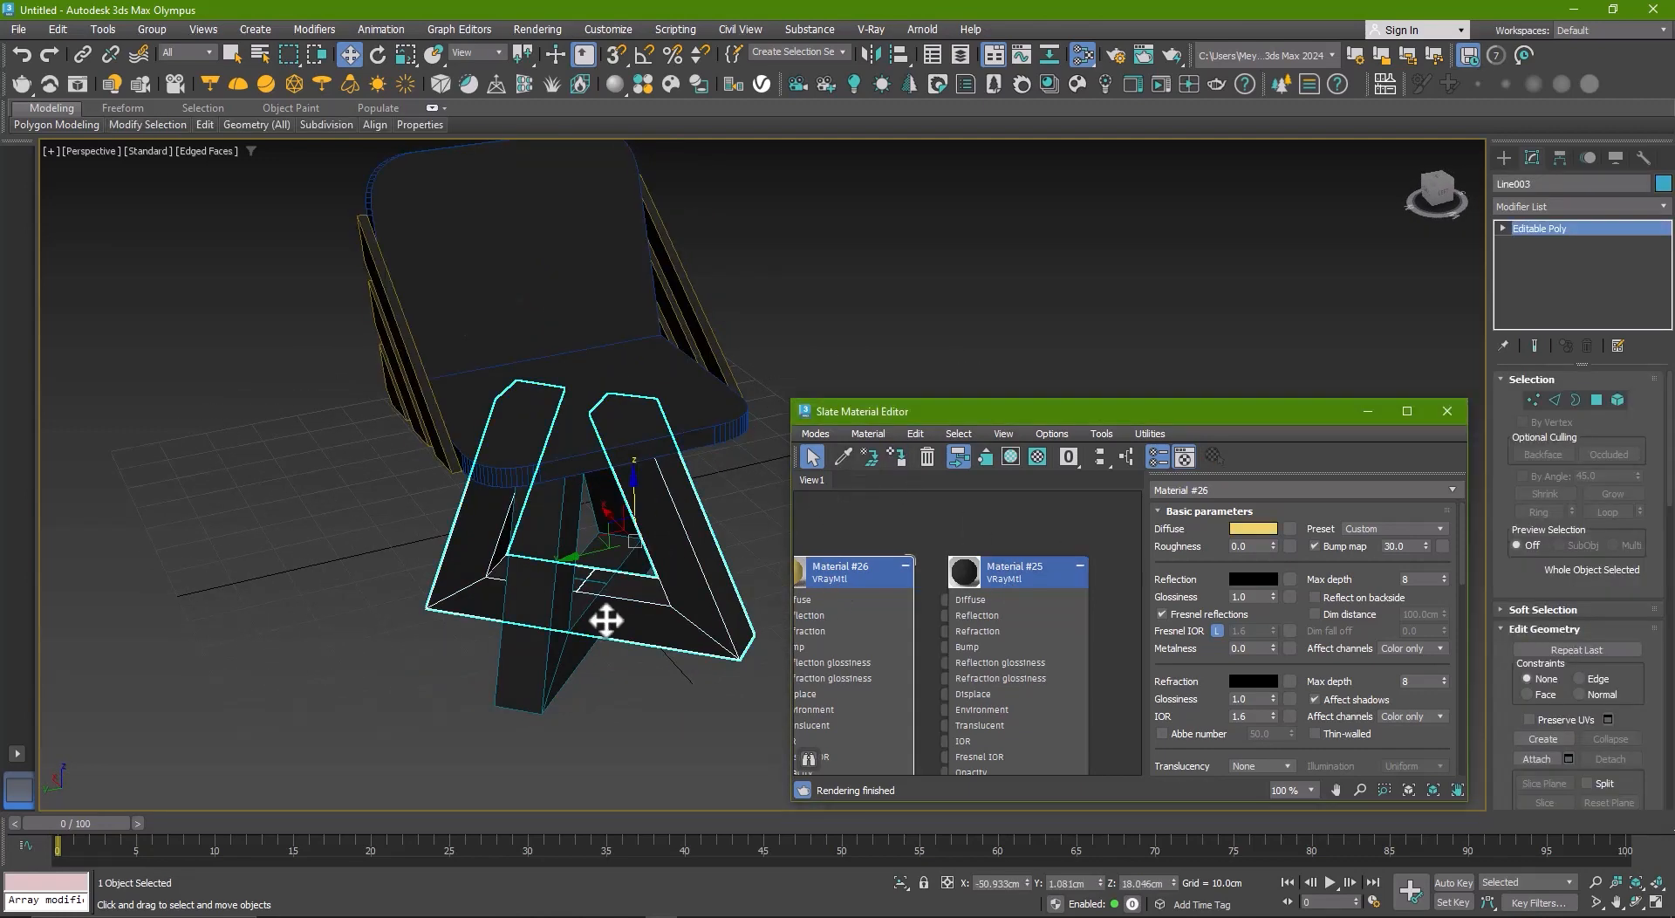
{"action": "left_click", "coordinate": [566, 650], "text": "ctrl"}
{"action": "left_click", "coordinate": [896, 456]}
{"action": "left_click", "coordinate": [769, 393]}
- Set the seat group's object colour to black and close the material editor
{"action": "middle_click_drag", "start_coordinate": [666, 411], "coordinate": [708, 375], "text": "alt"}
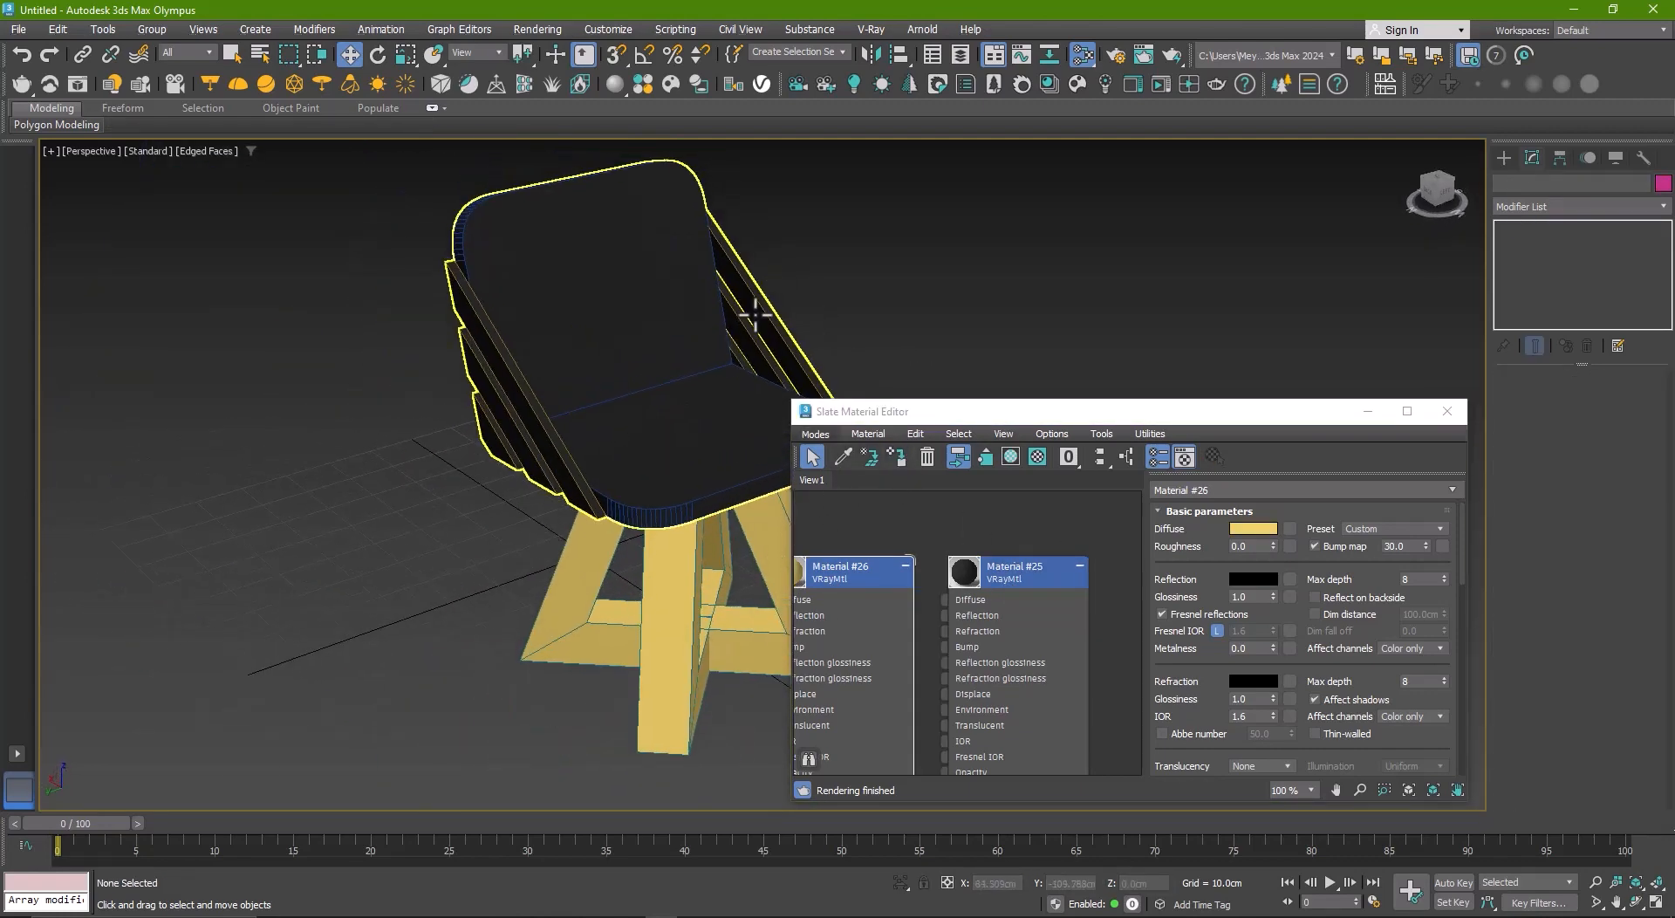
{"action": "left_click", "coordinate": [756, 316]}
{"action": "left_click", "coordinate": [1663, 184]}
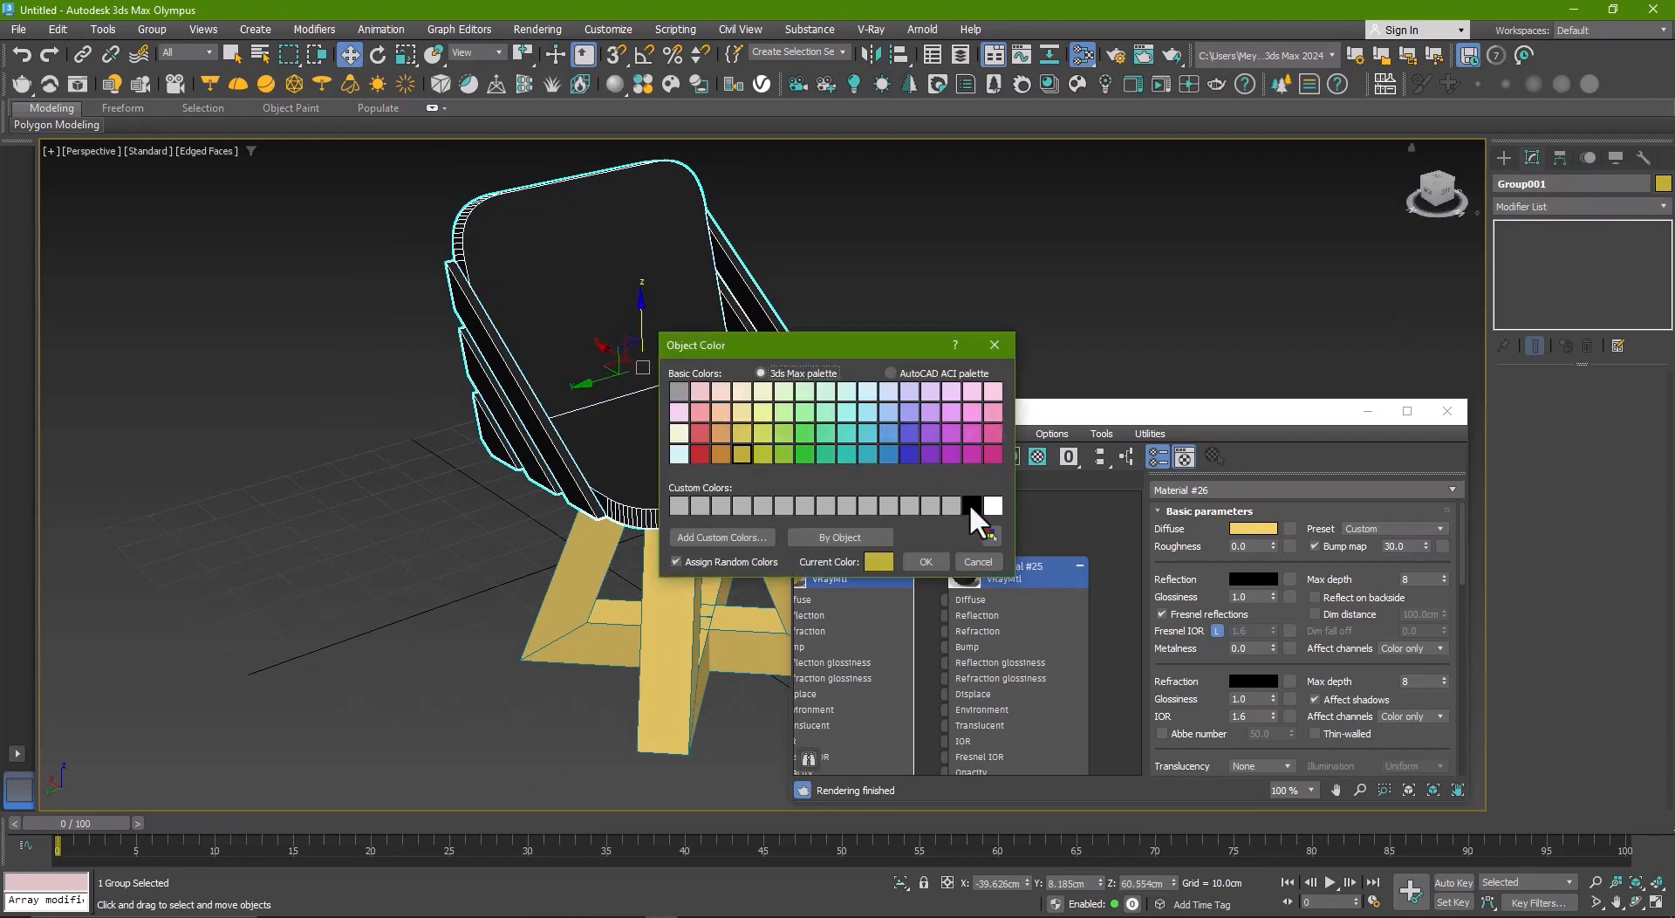
{"action": "left_click", "coordinate": [970, 504]}
{"action": "left_click", "coordinate": [924, 561]}
{"action": "left_click", "coordinate": [1447, 411]}
{"action": "left_click", "coordinate": [988, 384]}
{"action": "middle_click_drag", "start_coordinate": [987, 384], "coordinate": [993, 405], "text": "alt"}
- Select every object in the scene and set the object colour of all of them to black
{"action": "left_click", "coordinate": [741, 454]}
{"action": "middle_click_drag", "start_coordinate": [741, 454], "coordinate": [787, 482], "text": "alt"}
{"action": "middle_click_drag", "start_coordinate": [787, 482], "coordinate": [901, 459]}
{"action": "key", "text": "ctrl+a"}
{"action": "left_click", "coordinate": [1665, 186]}
{"action": "left_click", "coordinate": [972, 504]}
{"action": "left_click", "coordinate": [924, 561]}
{"action": "scroll", "coordinate": [1034, 401], "scroll_direction": "down", "scroll_amount": 3}
{"action": "scroll", "coordinate": [942, 465], "scroll_direction": "up", "scroll_amount": 3}
{"action": "left_click", "coordinate": [1012, 415]}
{"action": "middle_click_drag", "start_coordinate": [1012, 415], "coordinate": [888, 467], "text": "alt"}
{"action": "left_click", "coordinate": [976, 443]}
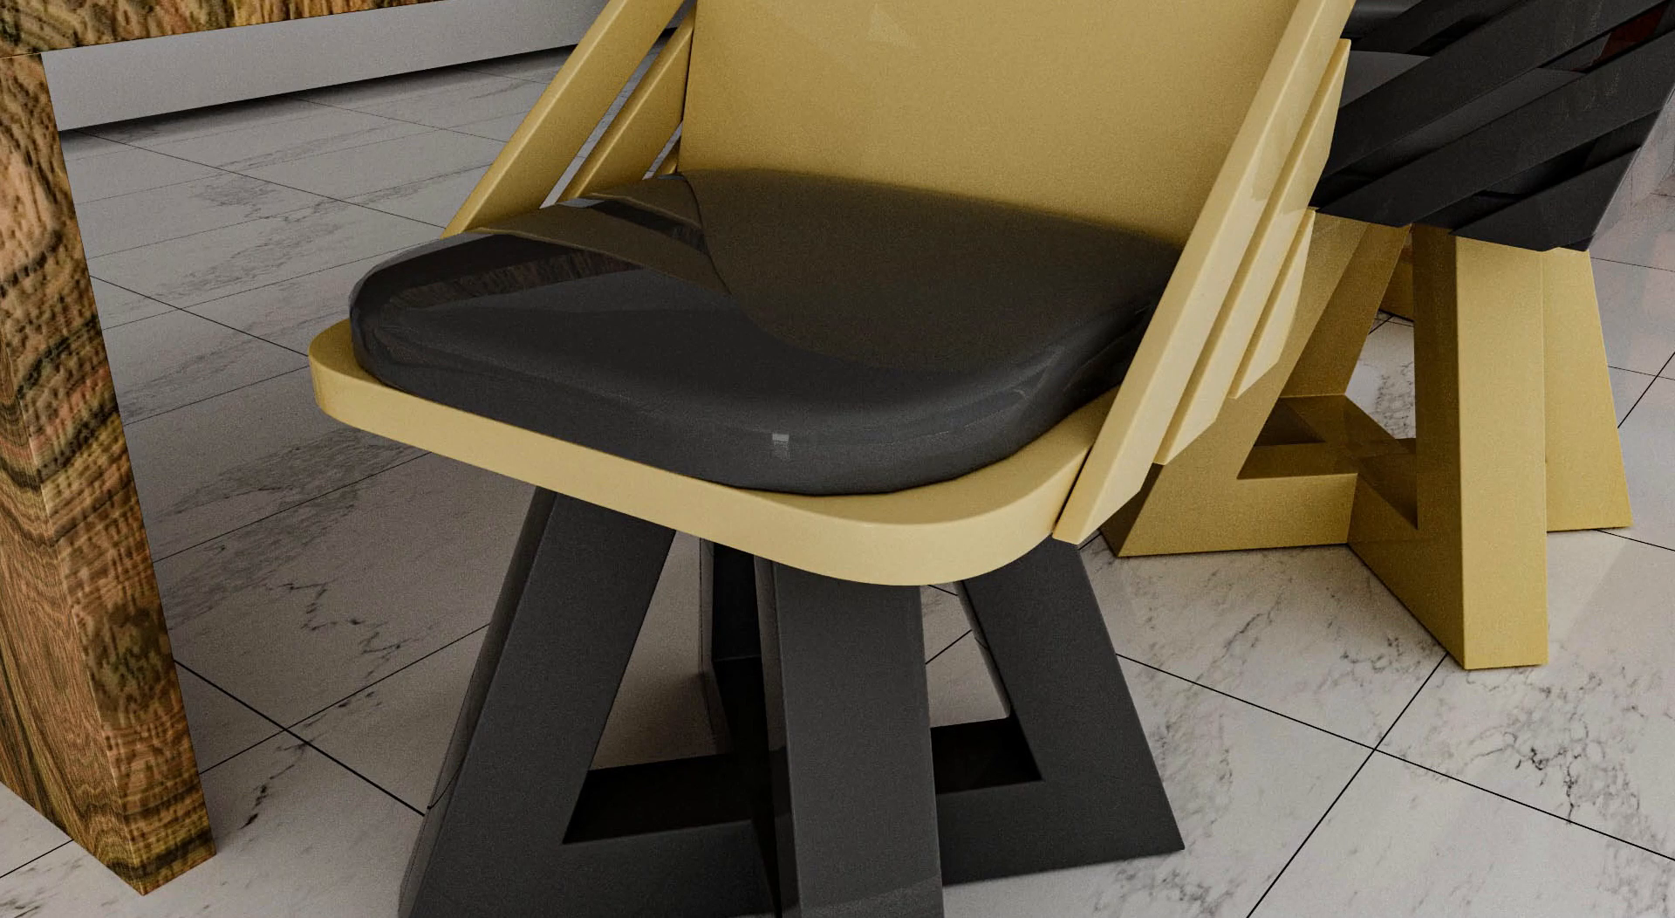